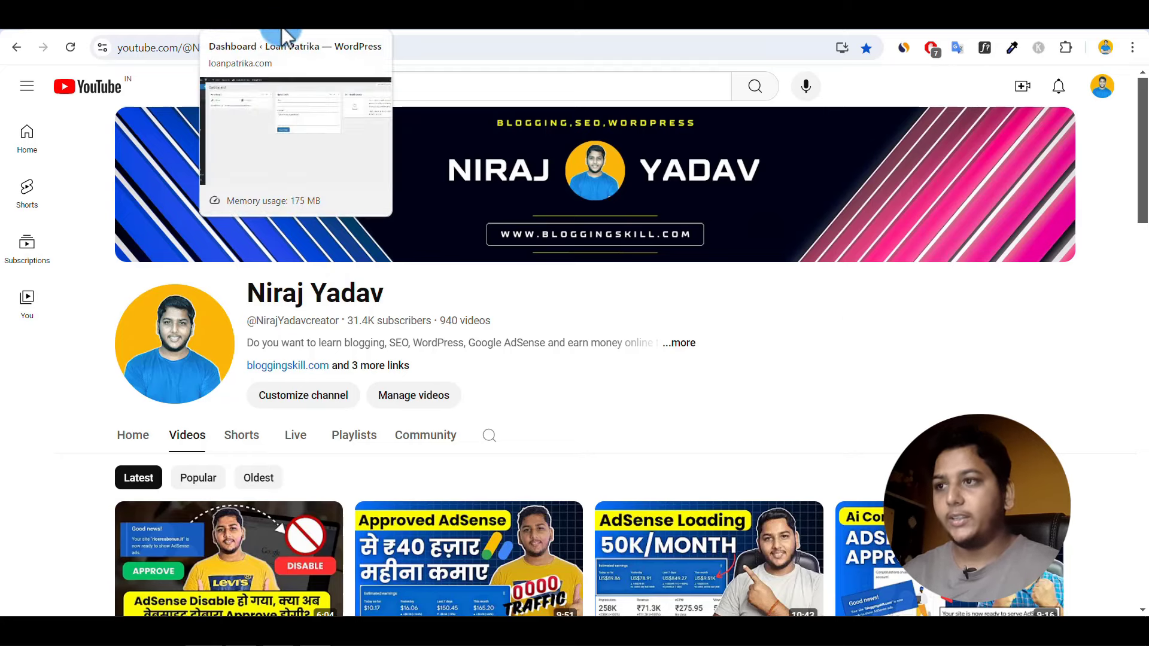
Open the Loan Patrika WordPress dashboard and look over the loanpatrika.com home page from header to footer.
{"action": "left_click", "coordinate": [290, 27]}
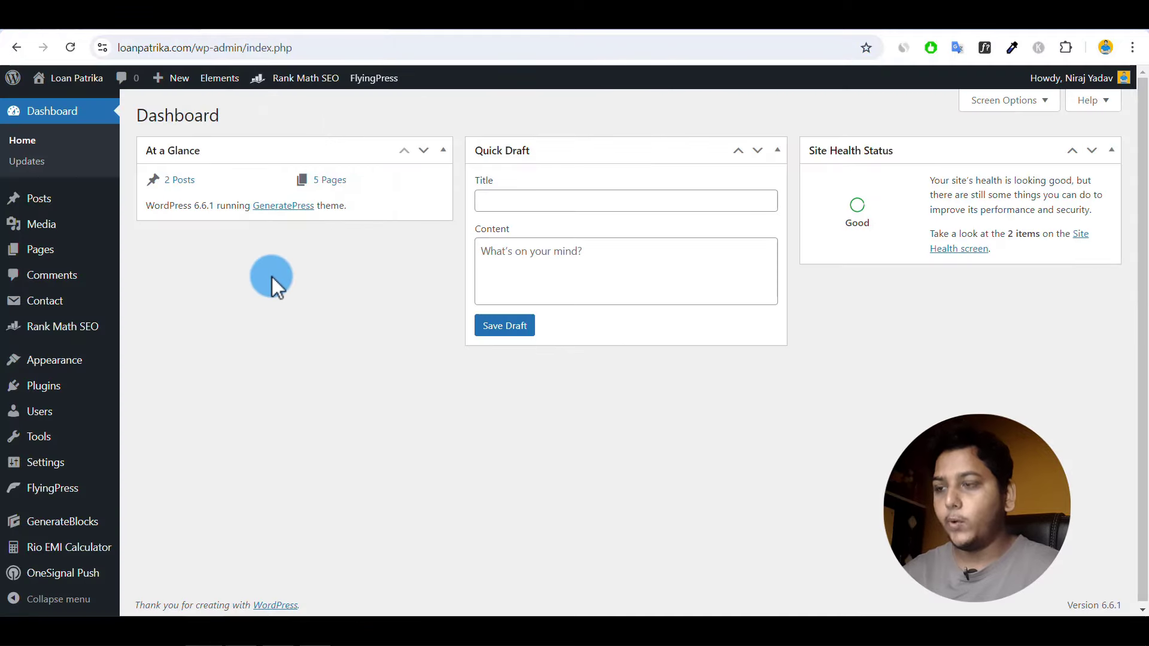
{"action": "left_click", "coordinate": [449, 26]}
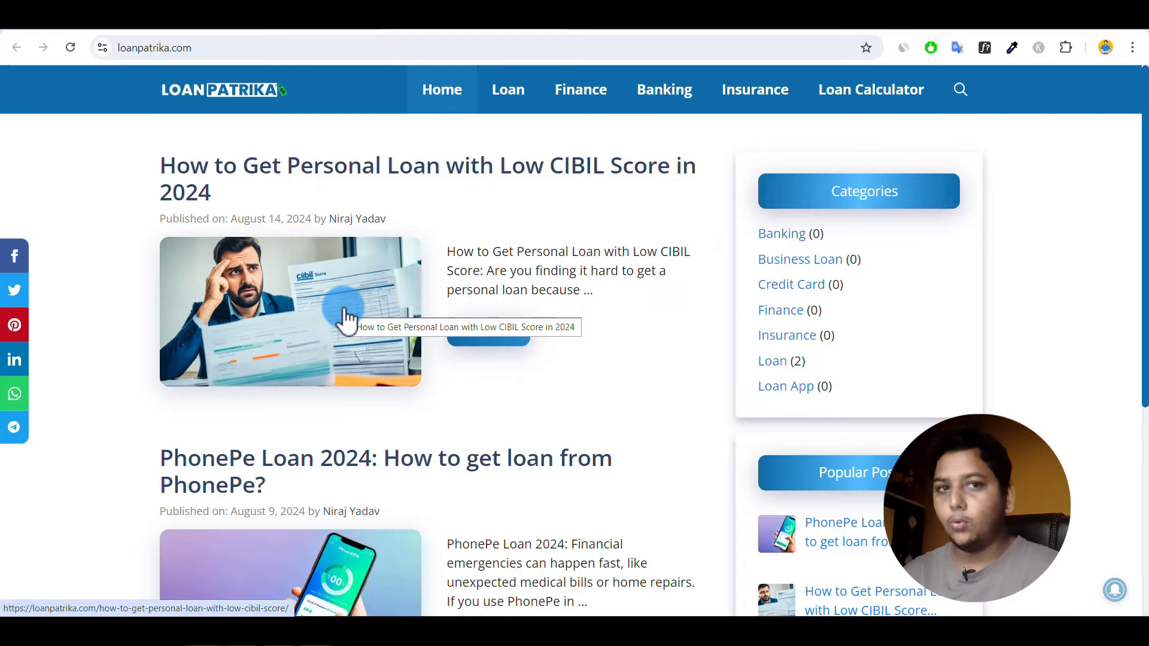
{"action": "scroll", "coordinate": [346, 313], "scroll_direction": "down", "scroll_amount": 5}
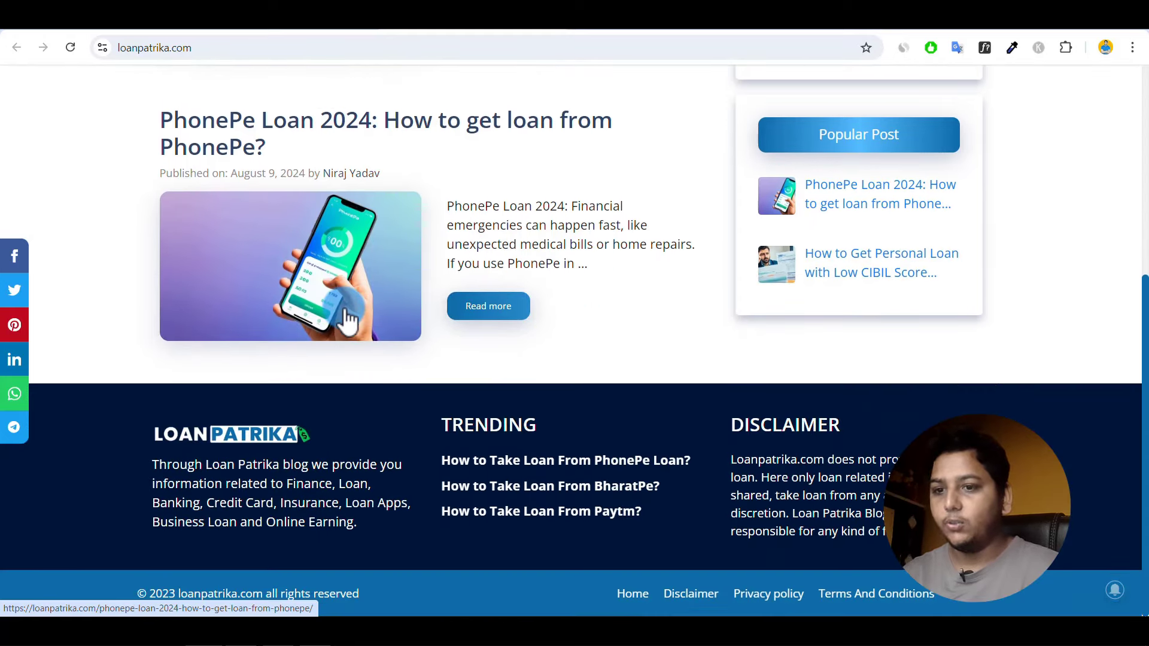
{"action": "scroll", "coordinate": [346, 320], "scroll_direction": "up", "scroll_amount": 5}
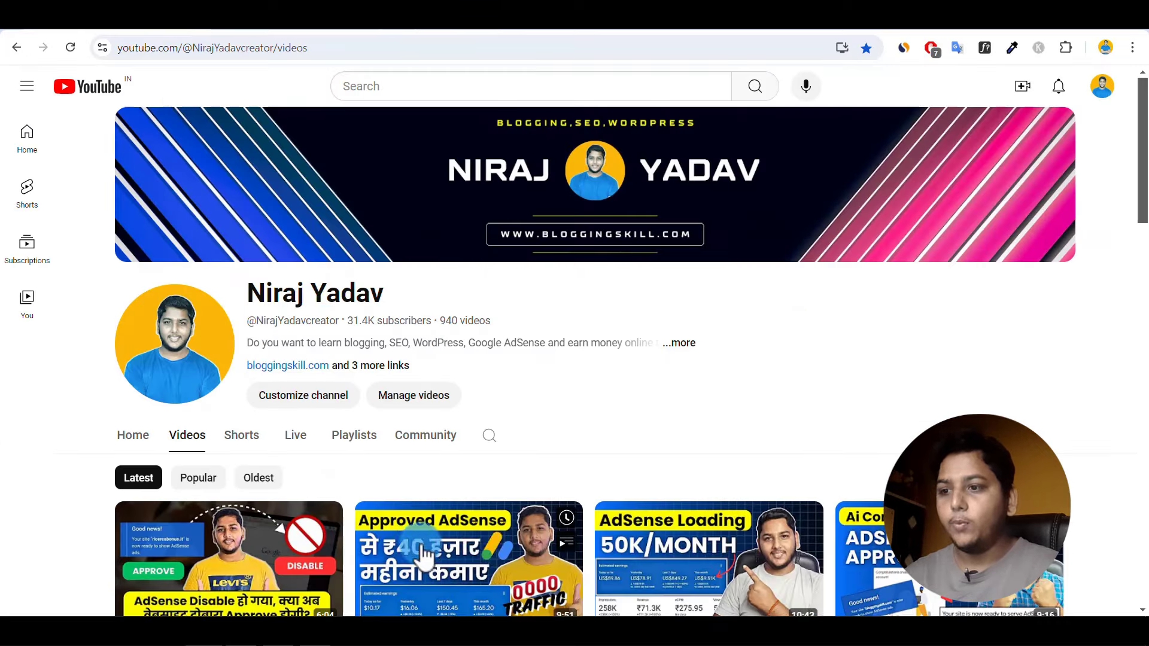
Return to the loanpatrika.com home page and examine its post listings, category sidebar and popular posts.
{"action": "mouse_move", "coordinate": [429, 579]}
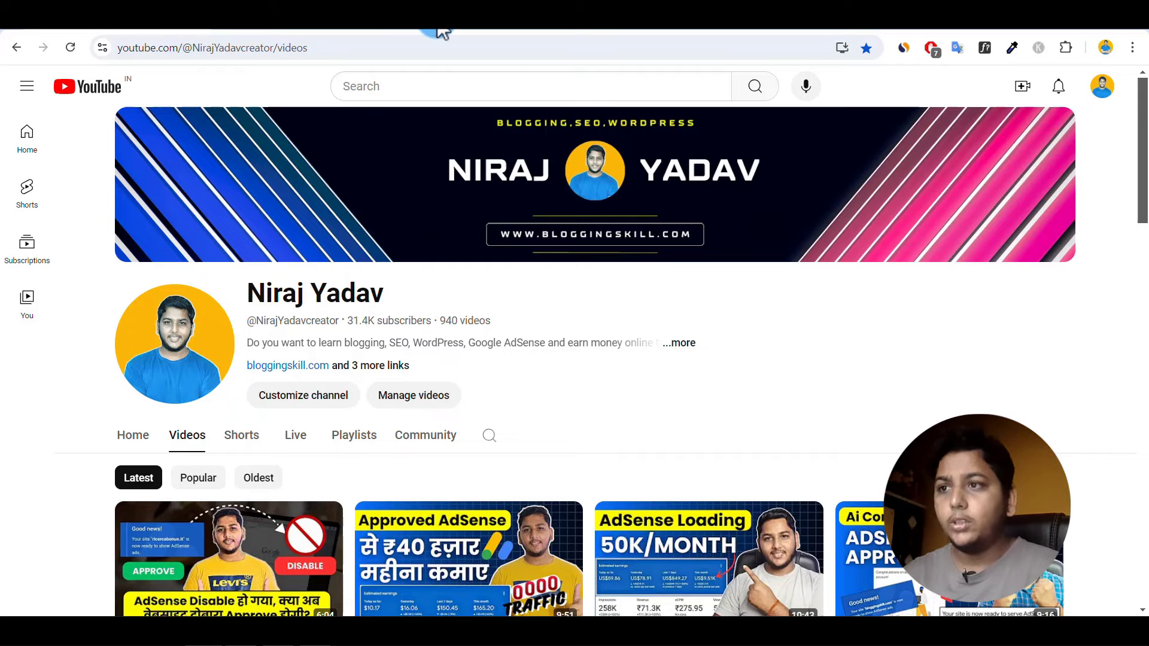
{"action": "left_click", "coordinate": [260, 29]}
{"action": "left_click", "coordinate": [263, 31]}
{"action": "left_click", "coordinate": [455, 36]}
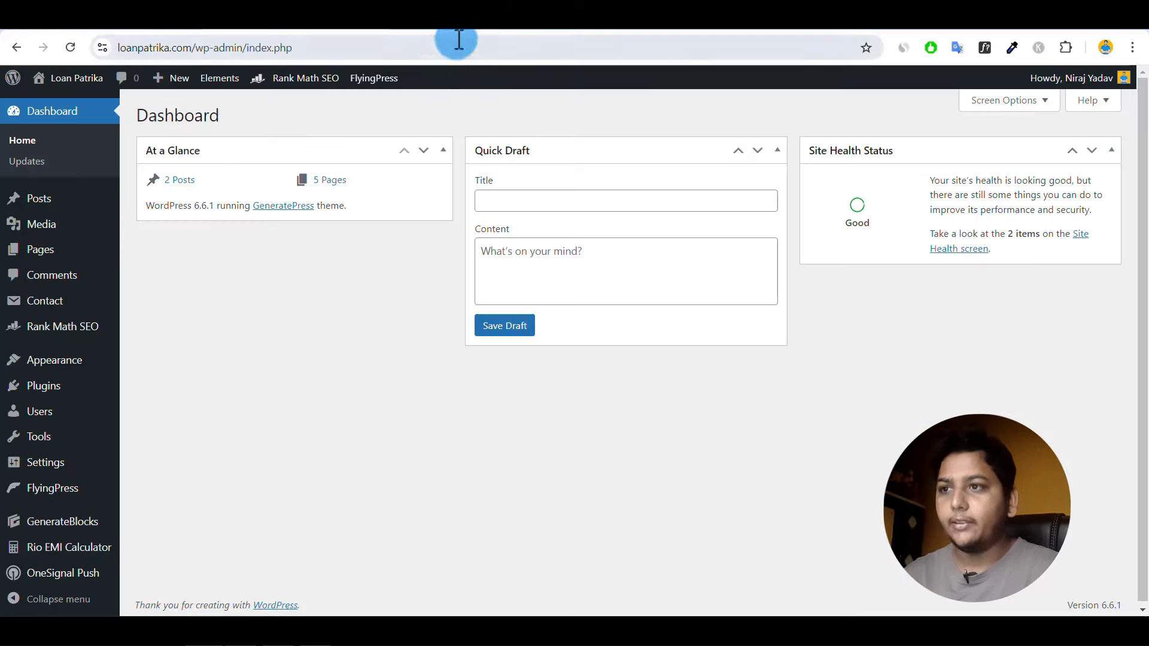
{"action": "scroll", "coordinate": [452, 412], "scroll_direction": "down", "scroll_amount": 5}
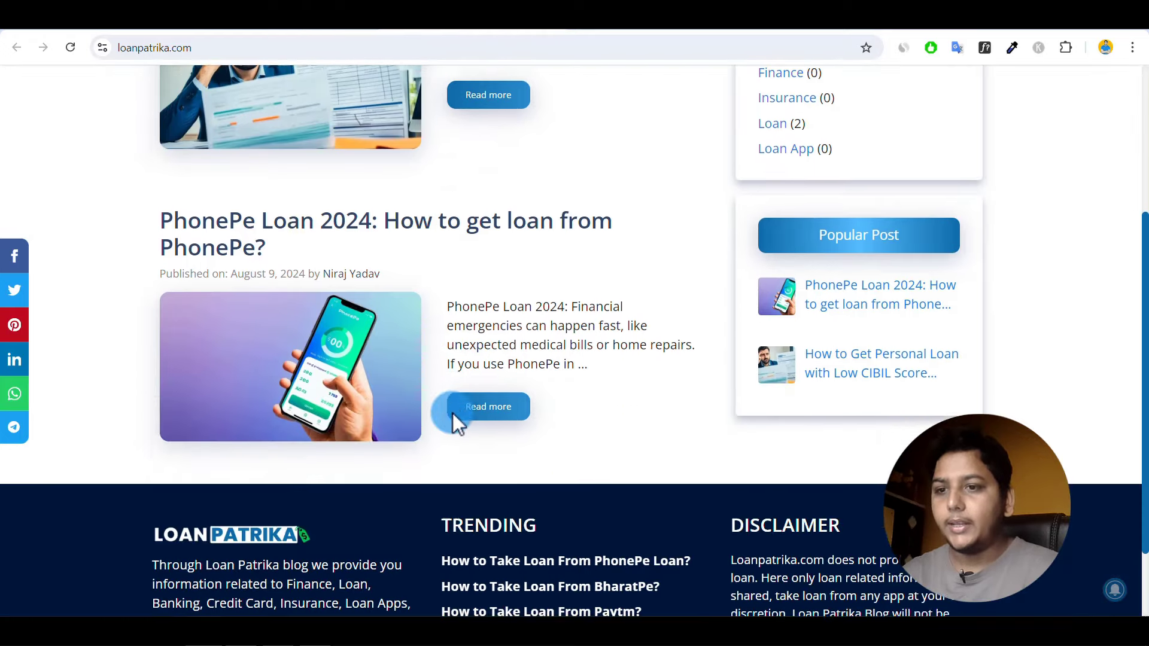
{"action": "scroll", "coordinate": [452, 413], "scroll_direction": "down", "scroll_amount": 1}
{"action": "scroll", "coordinate": [452, 413], "scroll_direction": "up", "scroll_amount": 5}
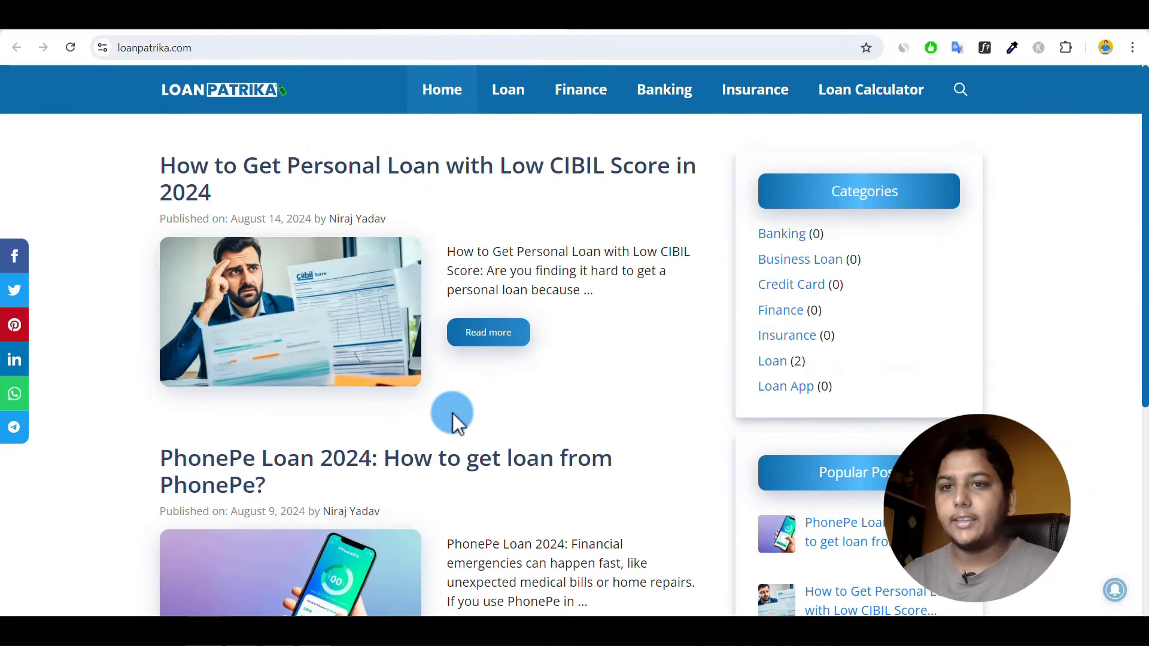
{"action": "scroll", "coordinate": [452, 413], "scroll_direction": "down", "scroll_amount": 1}
{"action": "scroll", "coordinate": [452, 412], "scroll_direction": "up", "scroll_amount": 2}
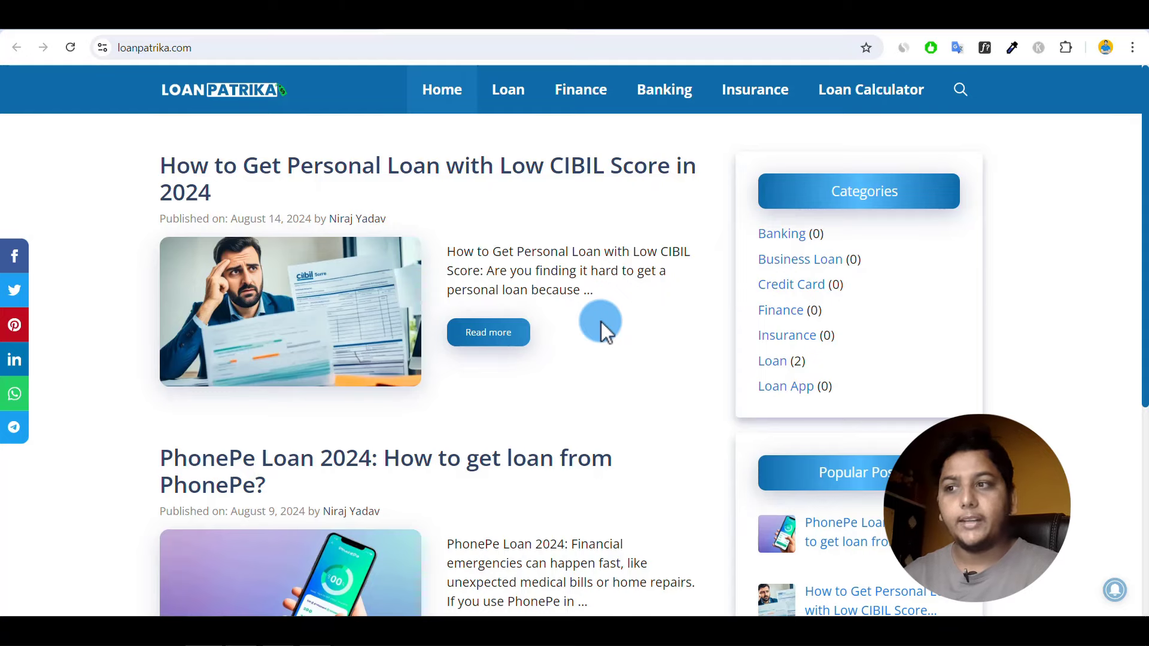
{"action": "scroll", "coordinate": [569, 284], "scroll_direction": "down", "scroll_amount": 3}
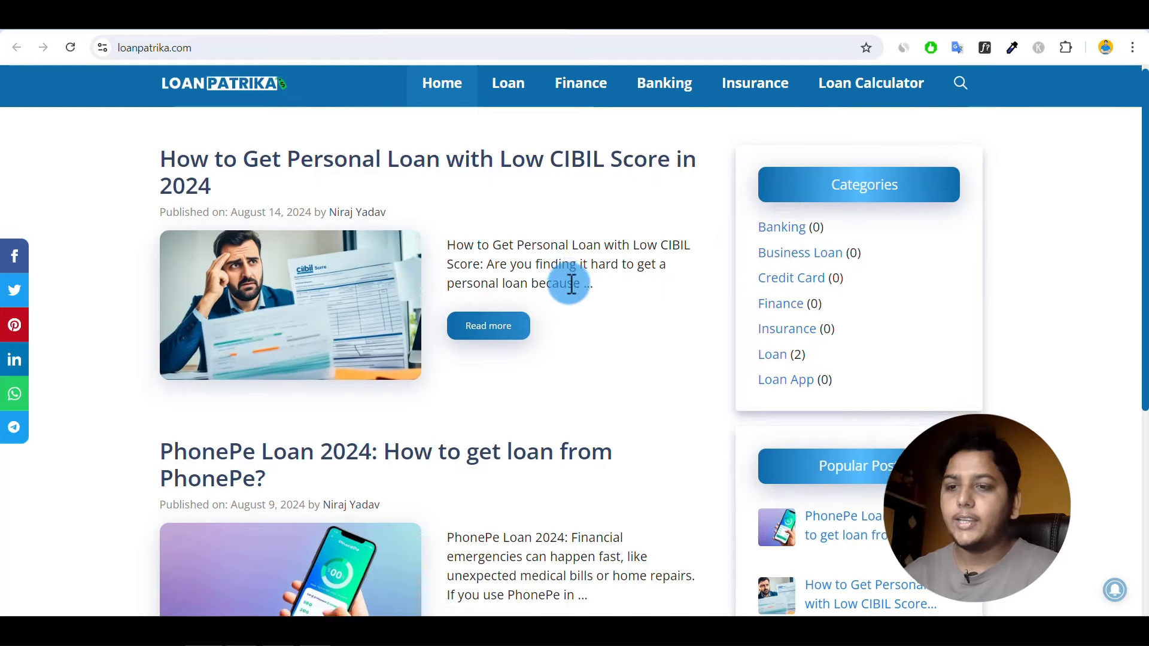
{"action": "scroll", "coordinate": [569, 283], "scroll_direction": "up", "scroll_amount": 3}
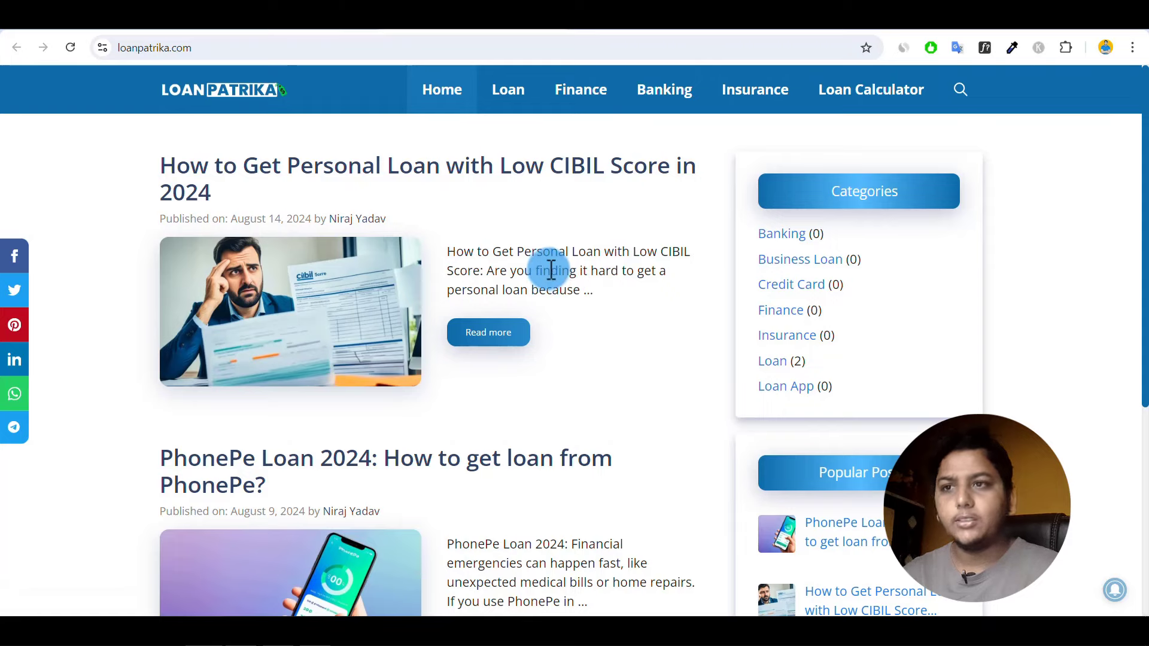
Look through the bloggingskill.com home page's post listings and categories, and return to loanpatrika.com.
{"action": "left_click", "coordinate": [646, 24]}
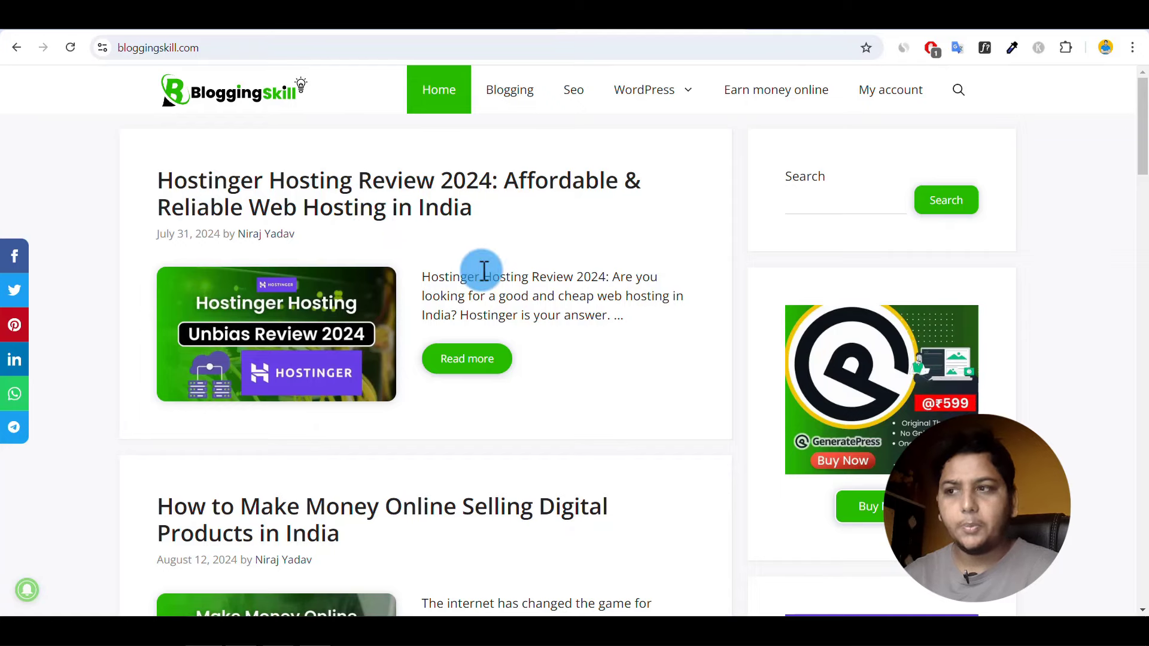
{"action": "scroll", "coordinate": [483, 275], "scroll_direction": "down", "scroll_amount": 20}
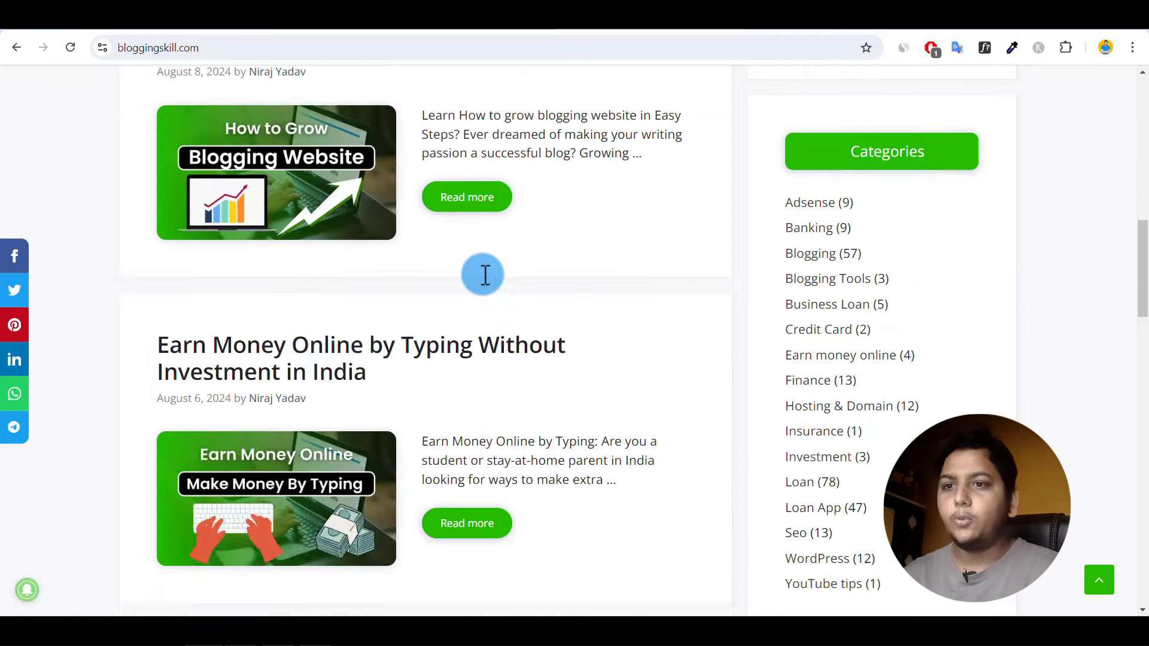
{"action": "scroll", "coordinate": [482, 274], "scroll_direction": "up", "scroll_amount": 15}
{"action": "scroll", "coordinate": [483, 275], "scroll_direction": "up", "scroll_amount": 5}
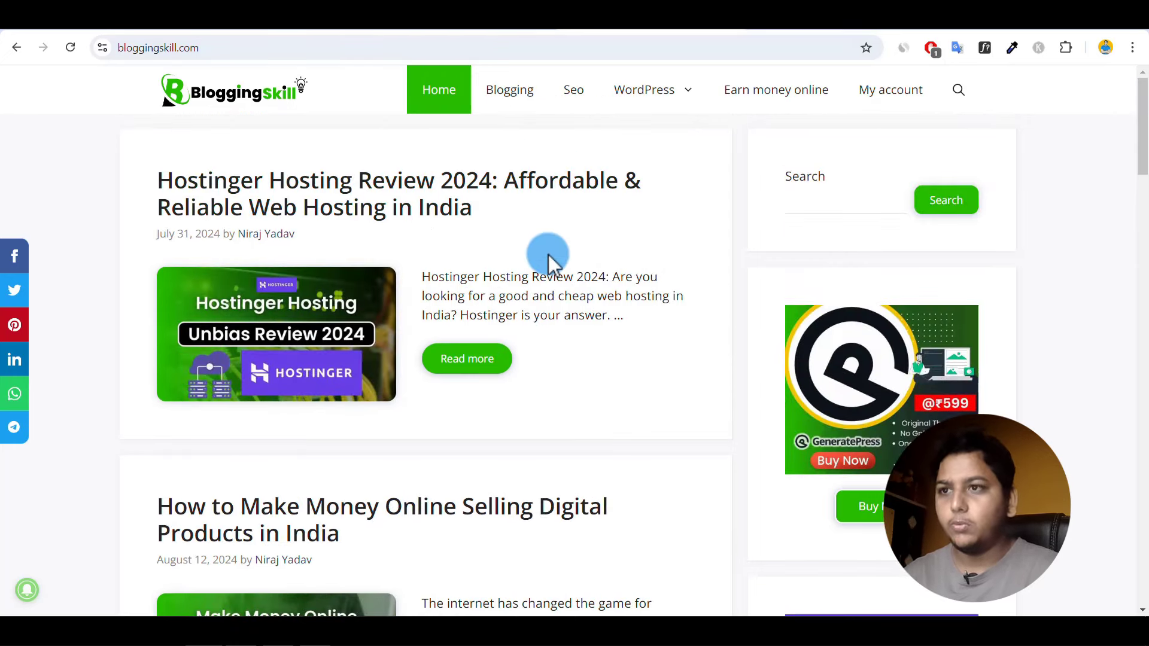
{"action": "key", "text": "ctrl+Tab"}
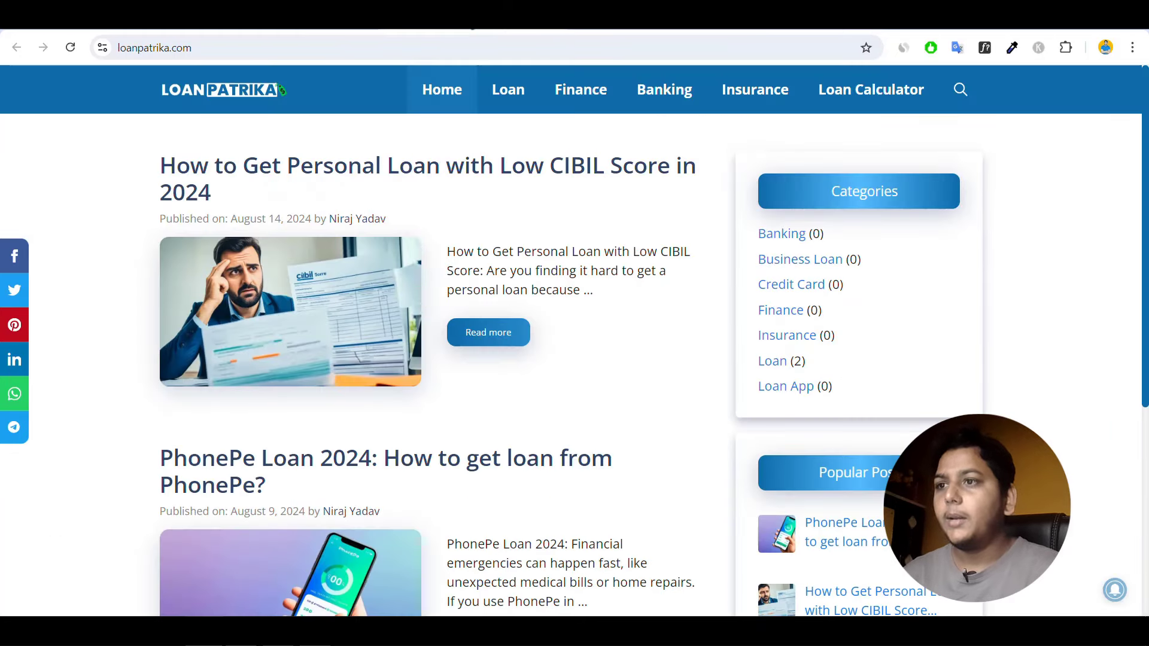
Search the WordPress plugin directory for "adinserter" and open the Ad Inserter plugin's settings page.
{"action": "left_click", "coordinate": [269, 31]}
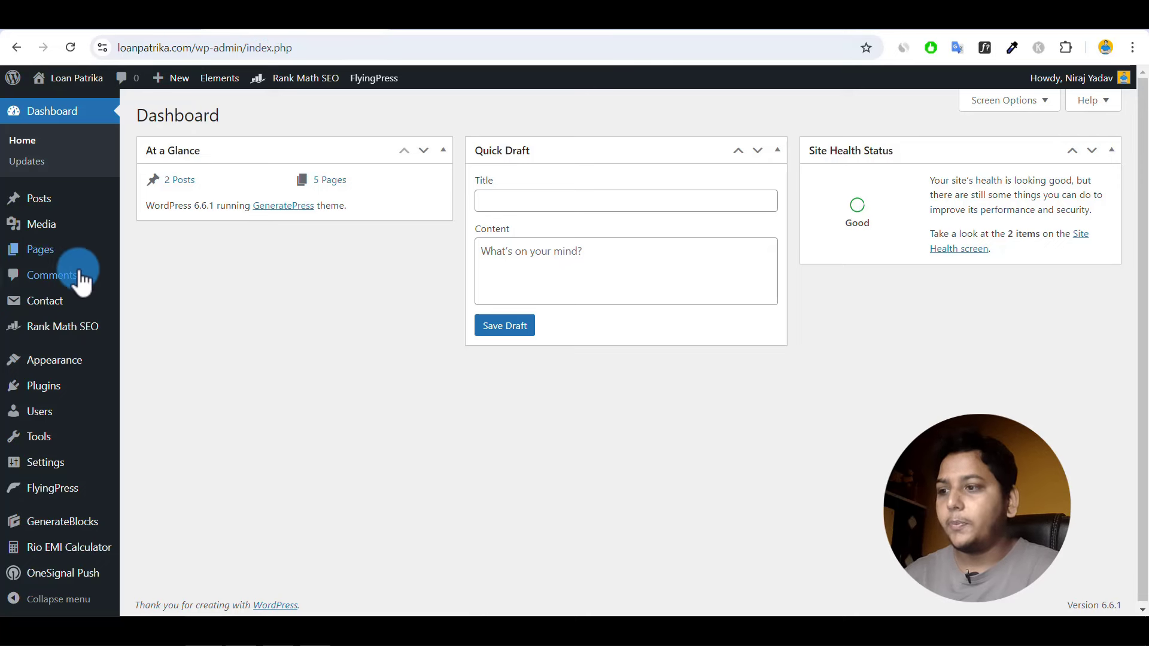
{"action": "mouse_move", "coordinate": [57, 385]}
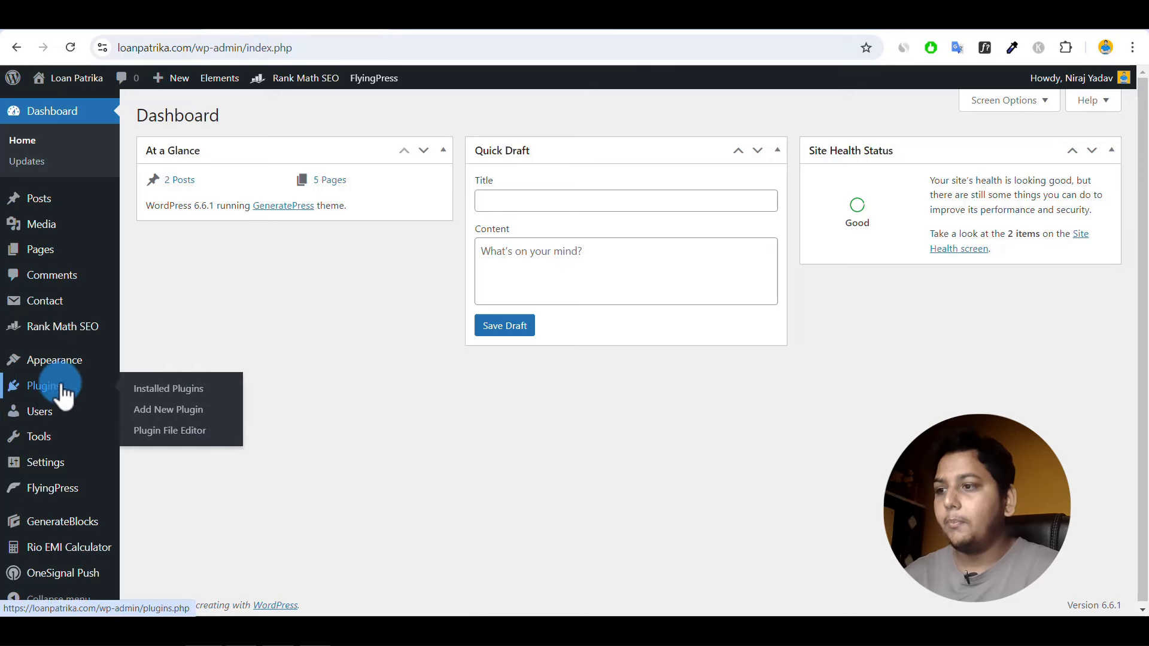
{"action": "left_click", "coordinate": [155, 412]}
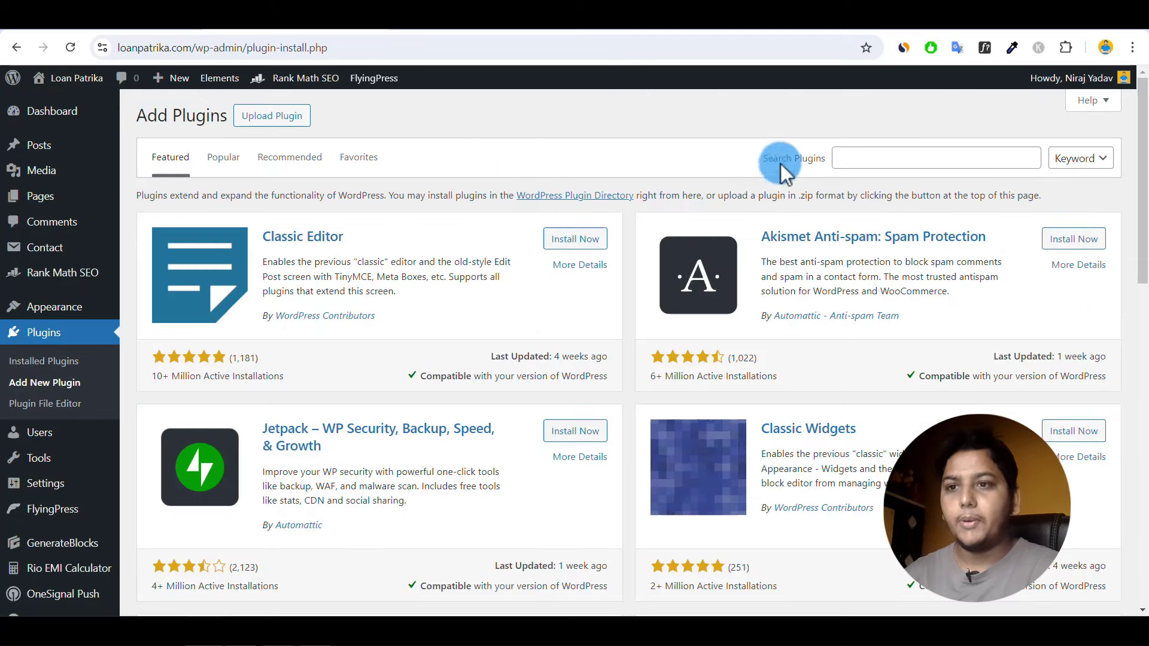
{"action": "left_click", "coordinate": [880, 164]}
{"action": "type", "text": "adin"}
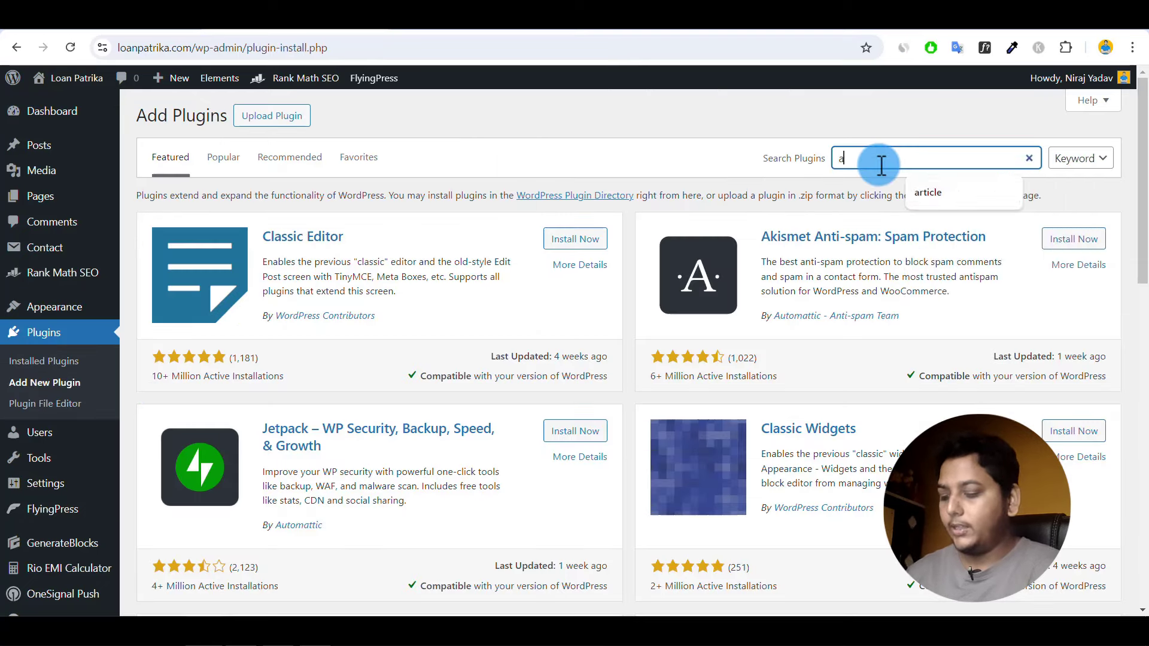
{"action": "type", "text": "serter"}
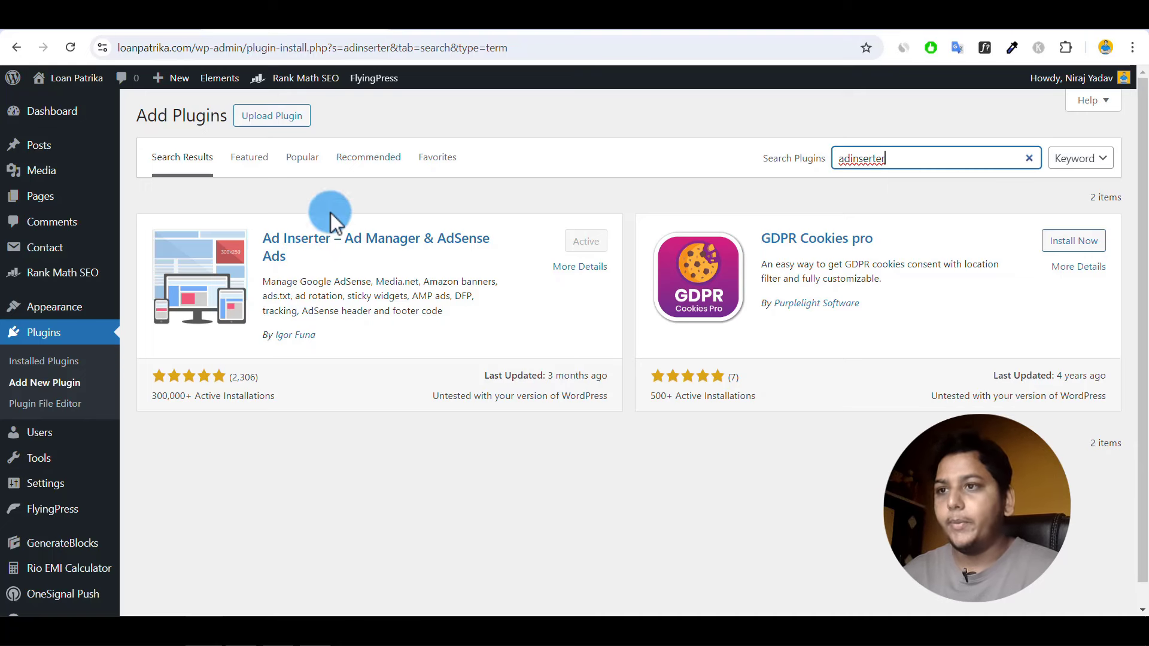
{"action": "mouse_move", "coordinate": [47, 486]}
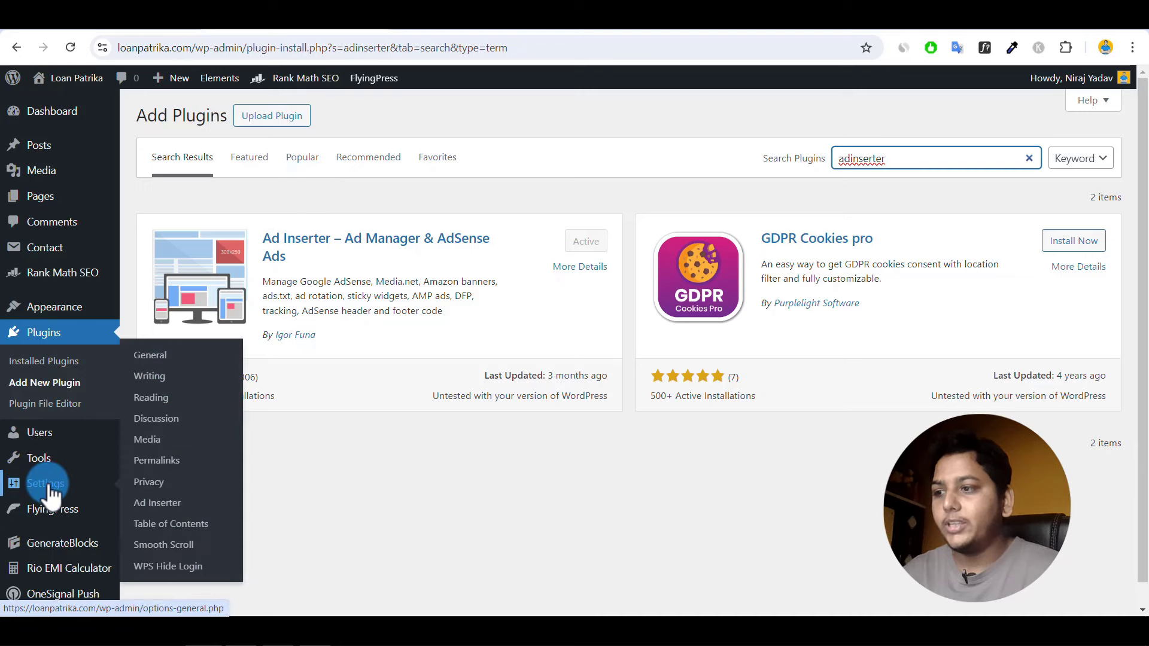
{"action": "left_click", "coordinate": [159, 508]}
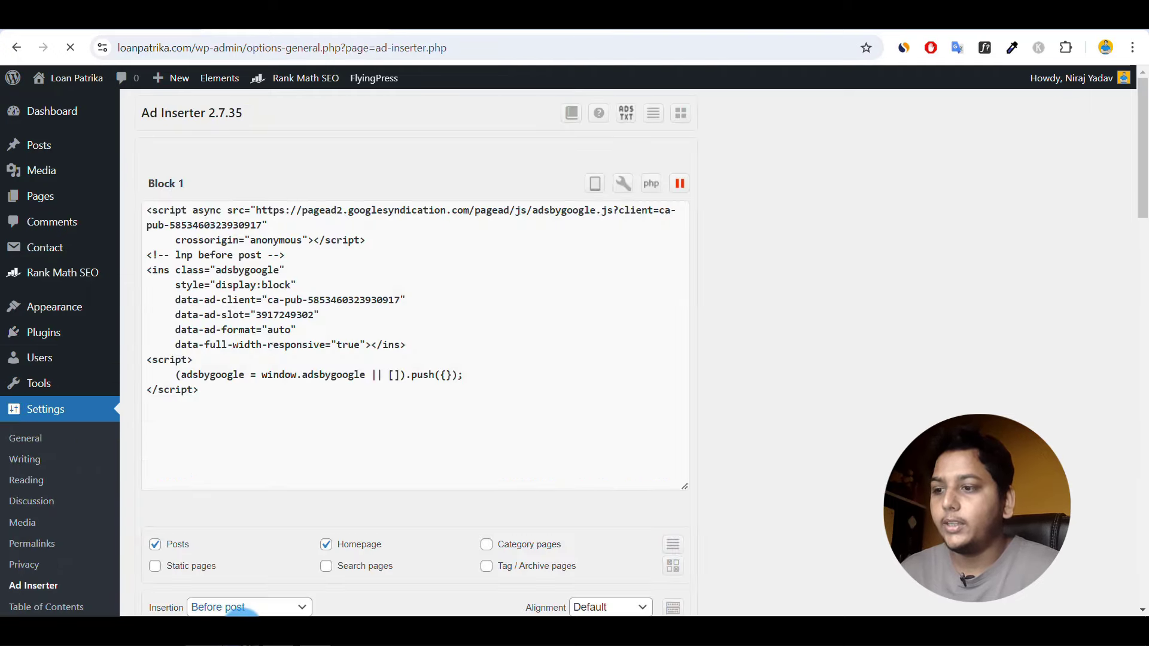
Switch to Google AdSense, open the ad settings for loanpatrika.com, and turn on Auto ads.
{"action": "mouse_move", "coordinate": [248, 615]}
{"action": "left_click", "coordinate": [239, 563]}
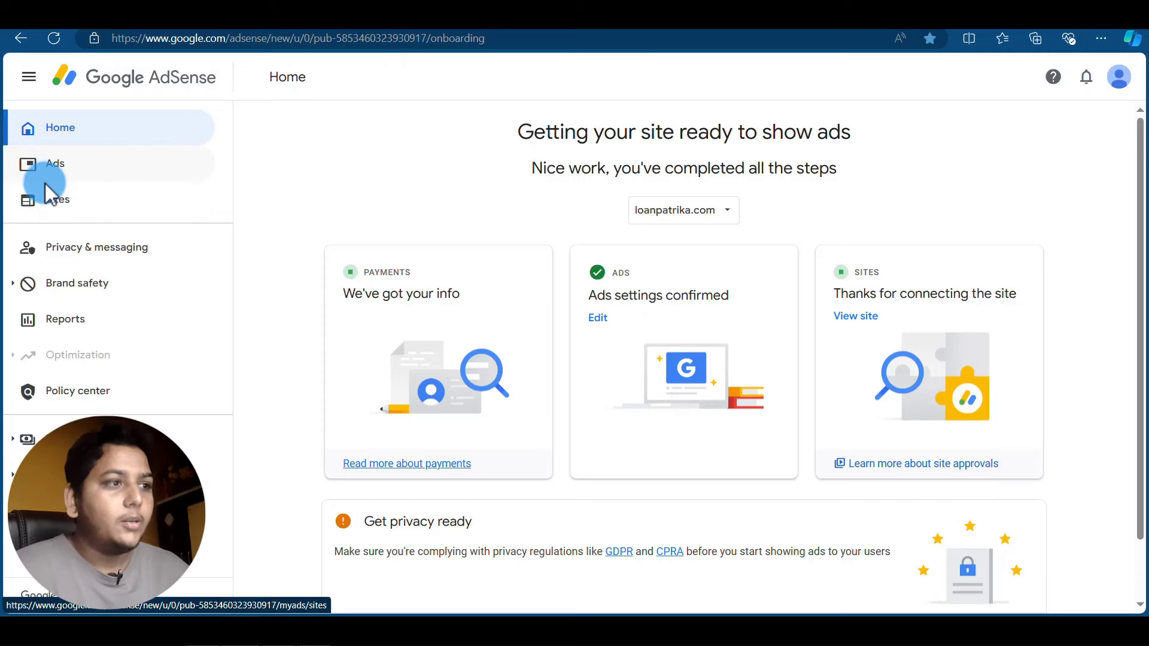
{"action": "left_click", "coordinate": [73, 164]}
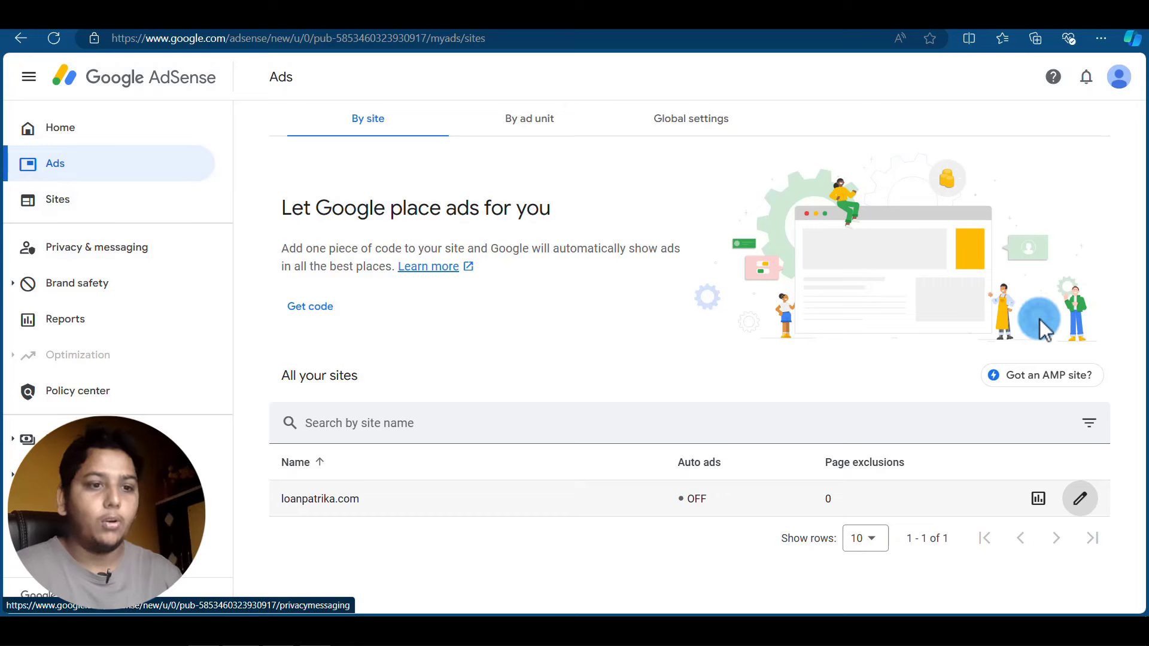
{"action": "left_click", "coordinate": [1080, 502]}
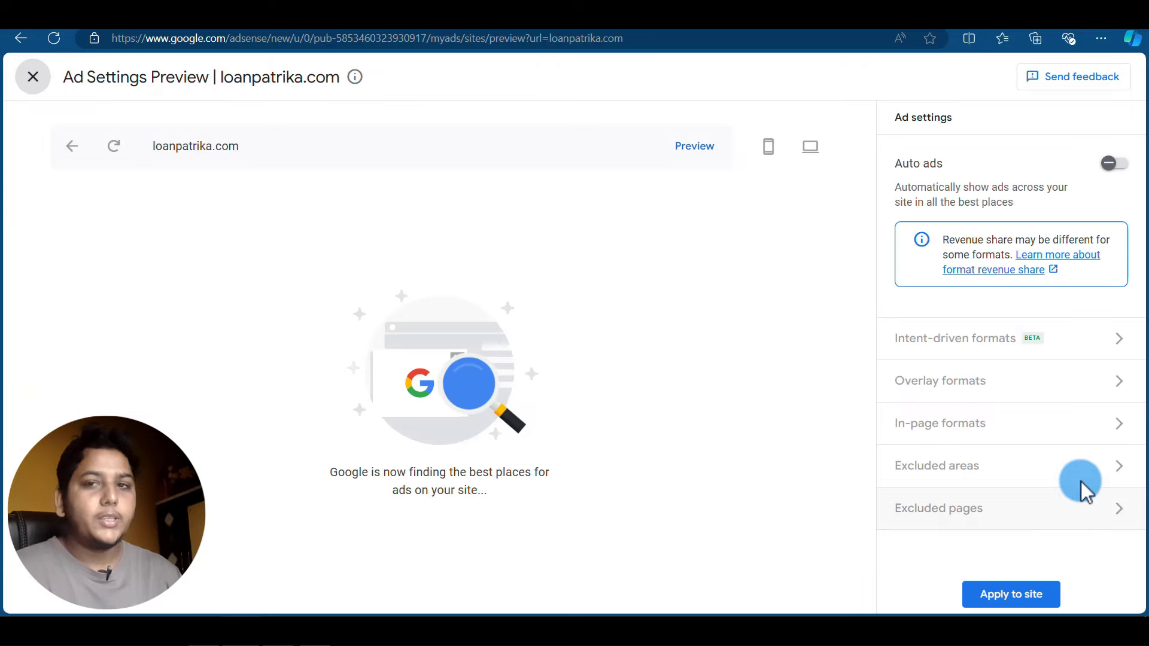
{"action": "left_click", "coordinate": [1106, 170]}
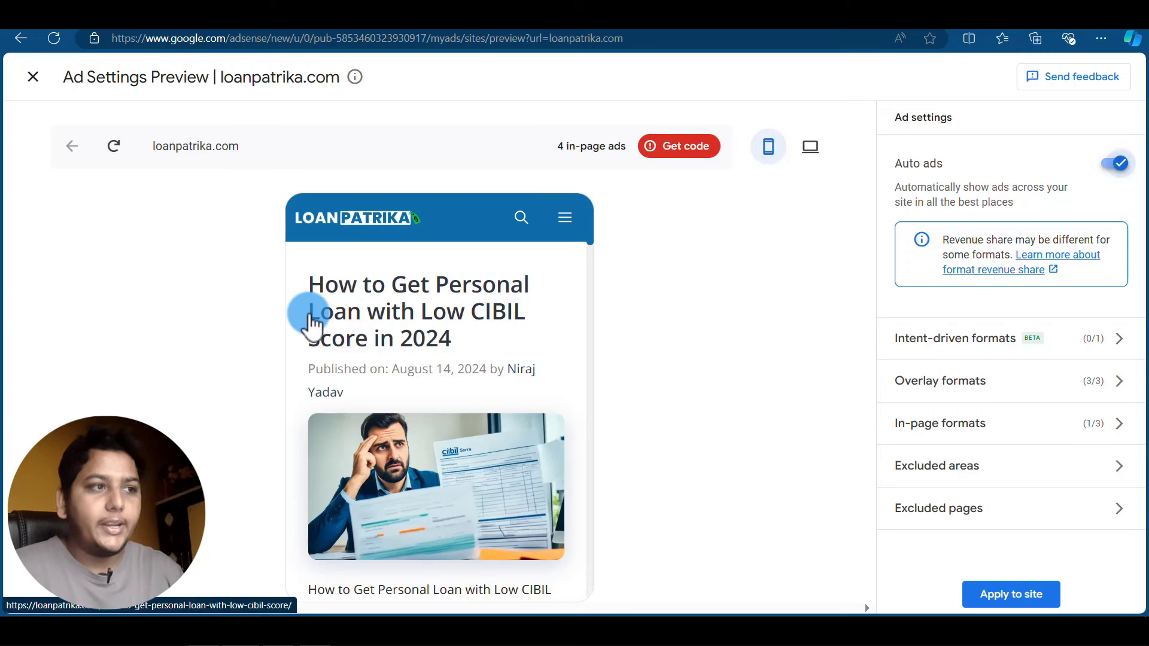
Examine where Auto ads are placed throughout the mobile preview of loanpatrika.com.
{"action": "scroll", "coordinate": [440, 328], "scroll_direction": "down", "scroll_amount": 5}
{"action": "left_click", "coordinate": [440, 329]}
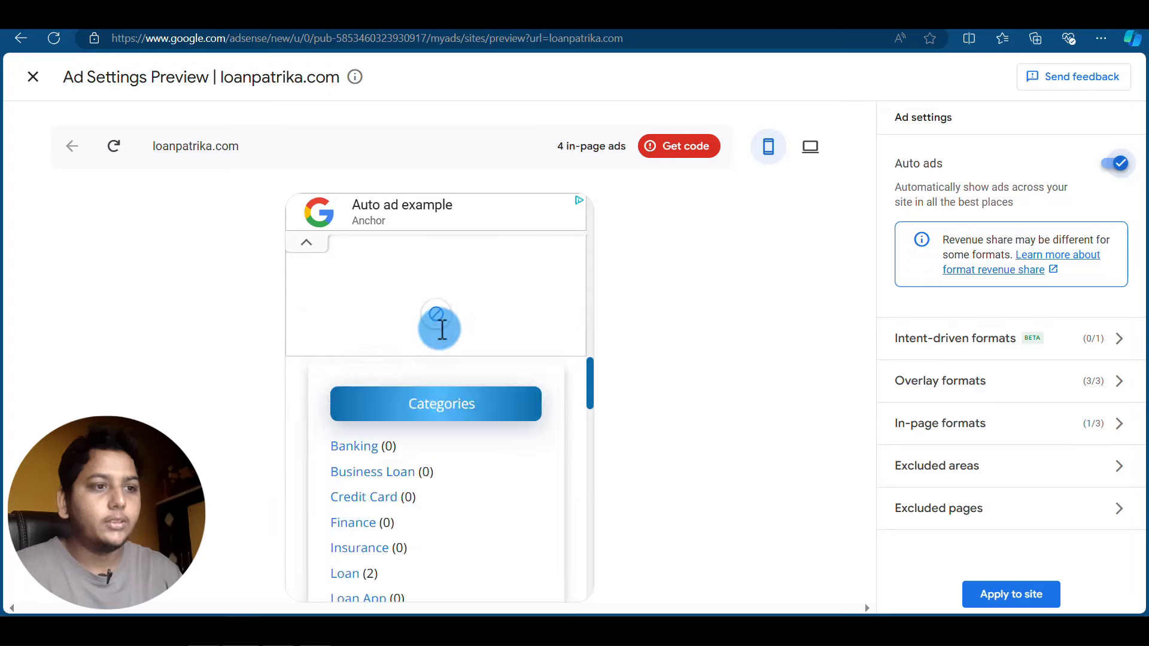
{"action": "scroll", "coordinate": [441, 328], "scroll_direction": "down", "scroll_amount": 10}
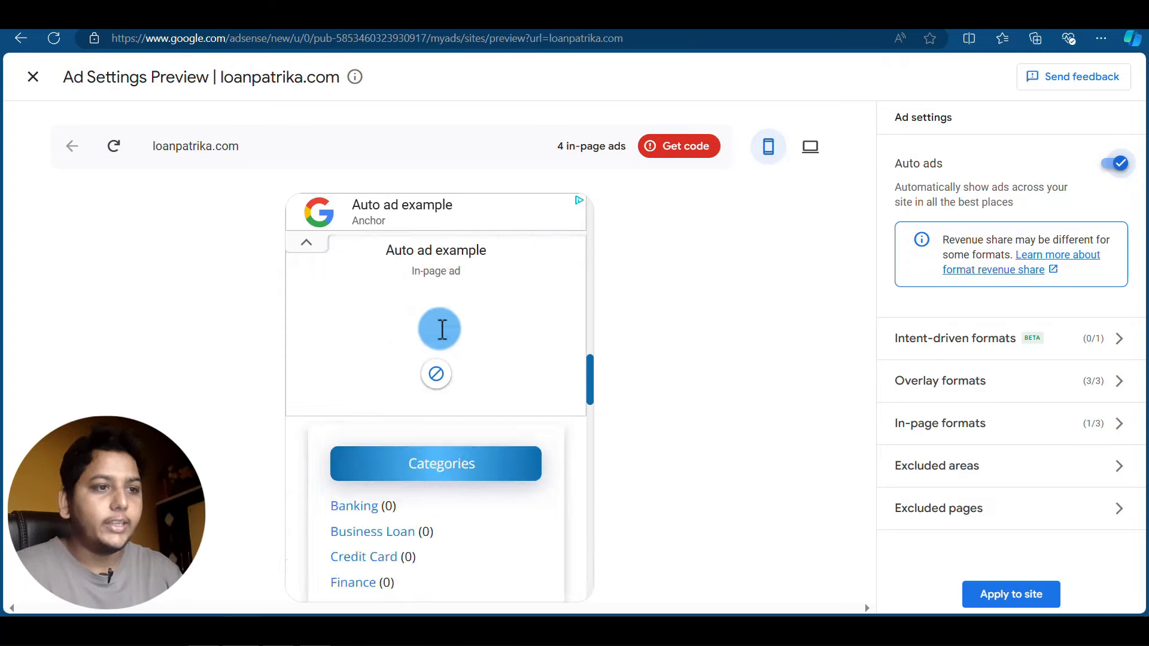
{"action": "scroll", "coordinate": [440, 329], "scroll_direction": "down", "scroll_amount": 5}
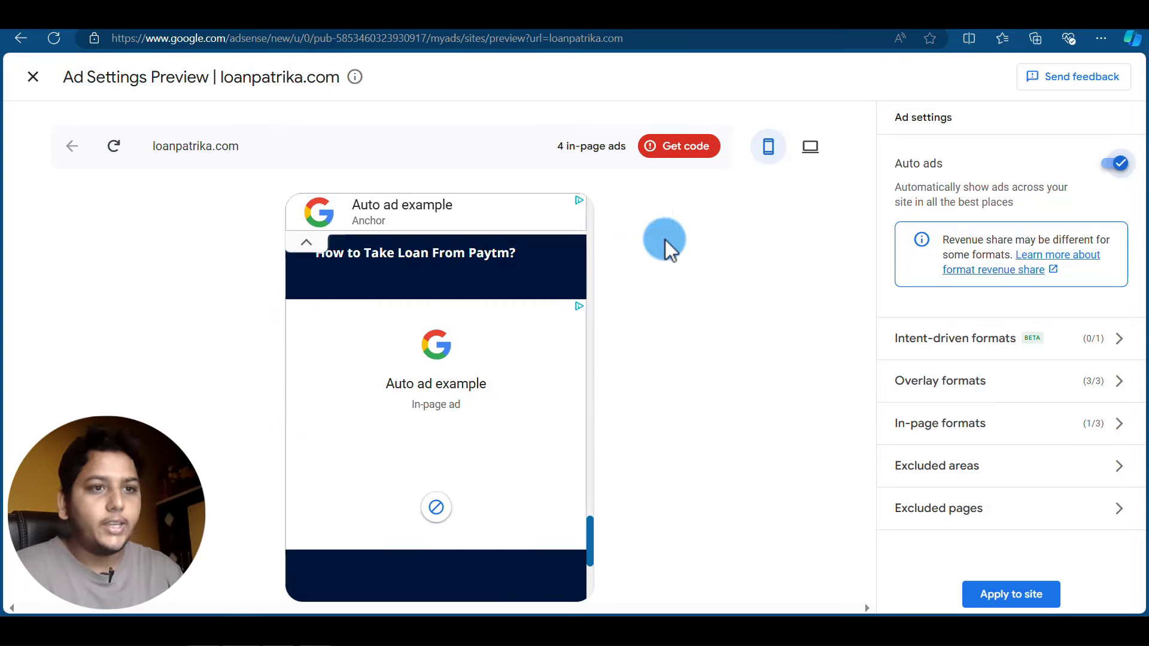
Examine the Auto ad placements in the desktop preview of loanpatrika.com, and return to the mobile preview.
{"action": "left_click", "coordinate": [811, 148]}
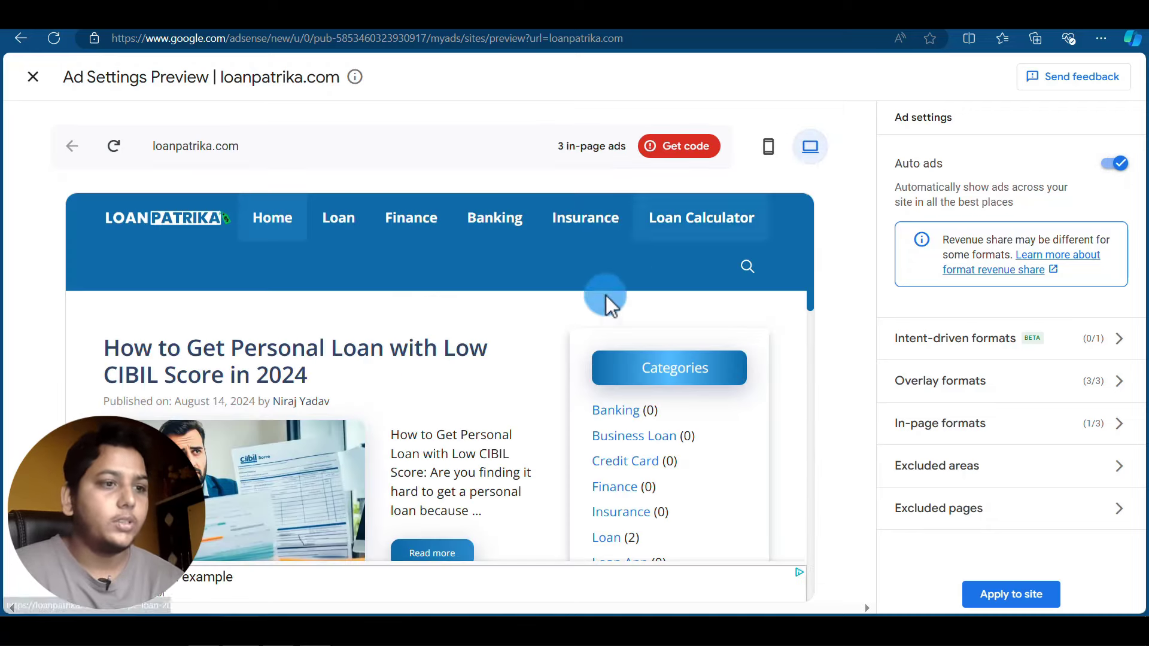
{"action": "scroll", "coordinate": [554, 341], "scroll_direction": "down", "scroll_amount": 10}
{"action": "scroll", "coordinate": [554, 341], "scroll_direction": "down", "scroll_amount": 5}
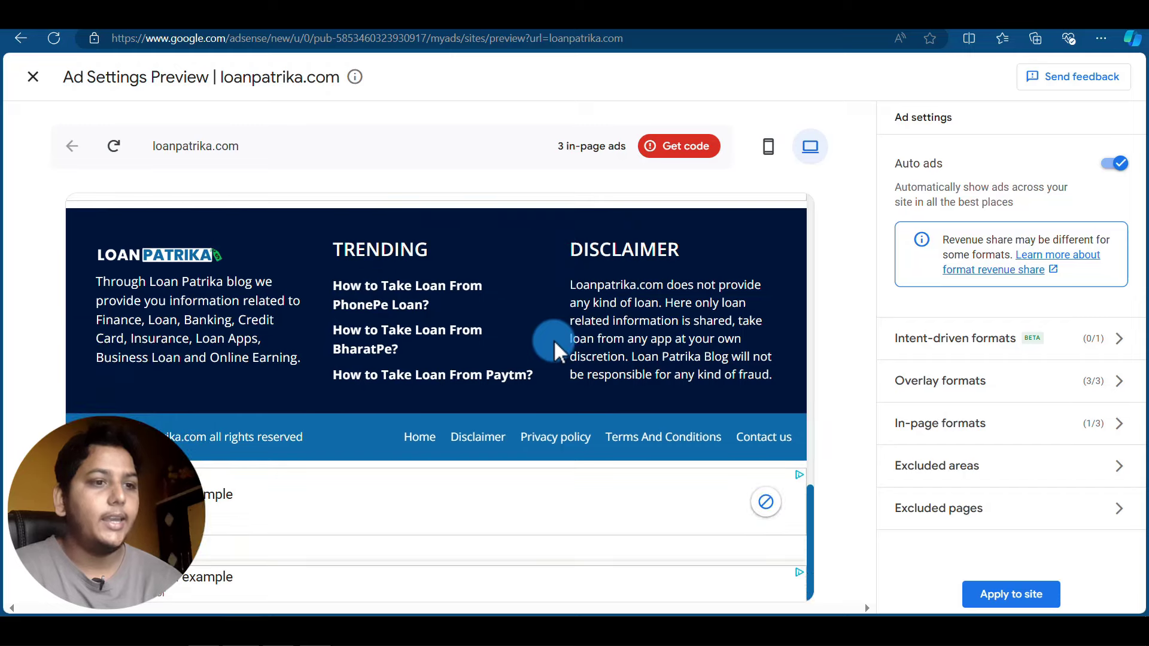
{"action": "scroll", "coordinate": [554, 341], "scroll_direction": "up", "scroll_amount": 10}
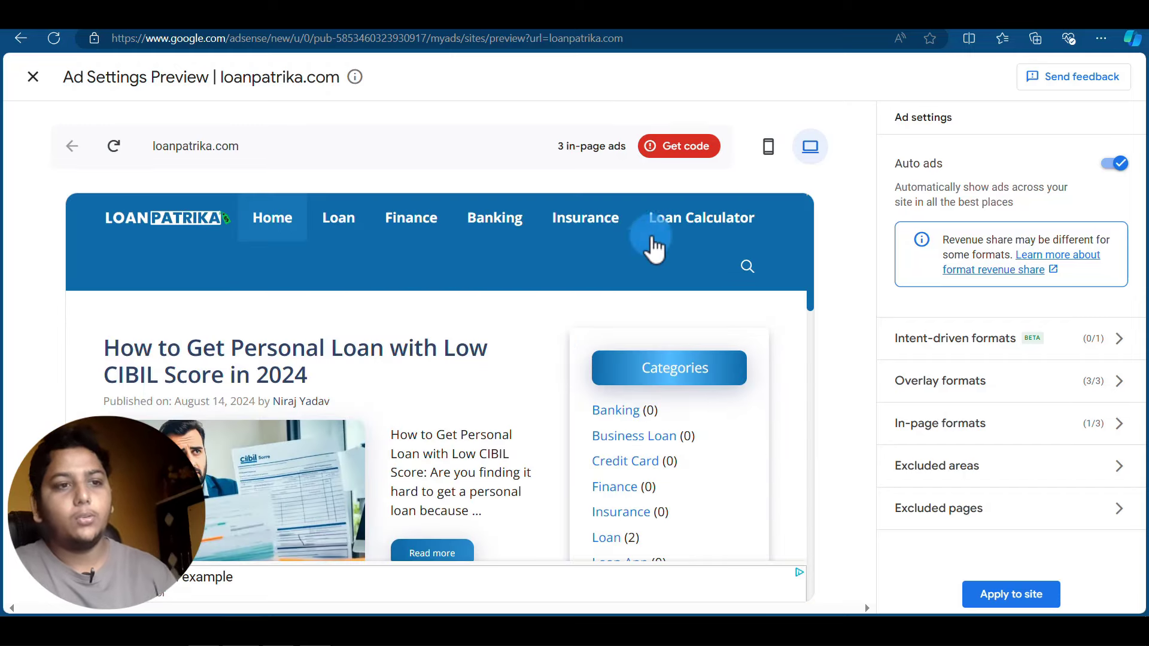
{"action": "left_click", "coordinate": [768, 148]}
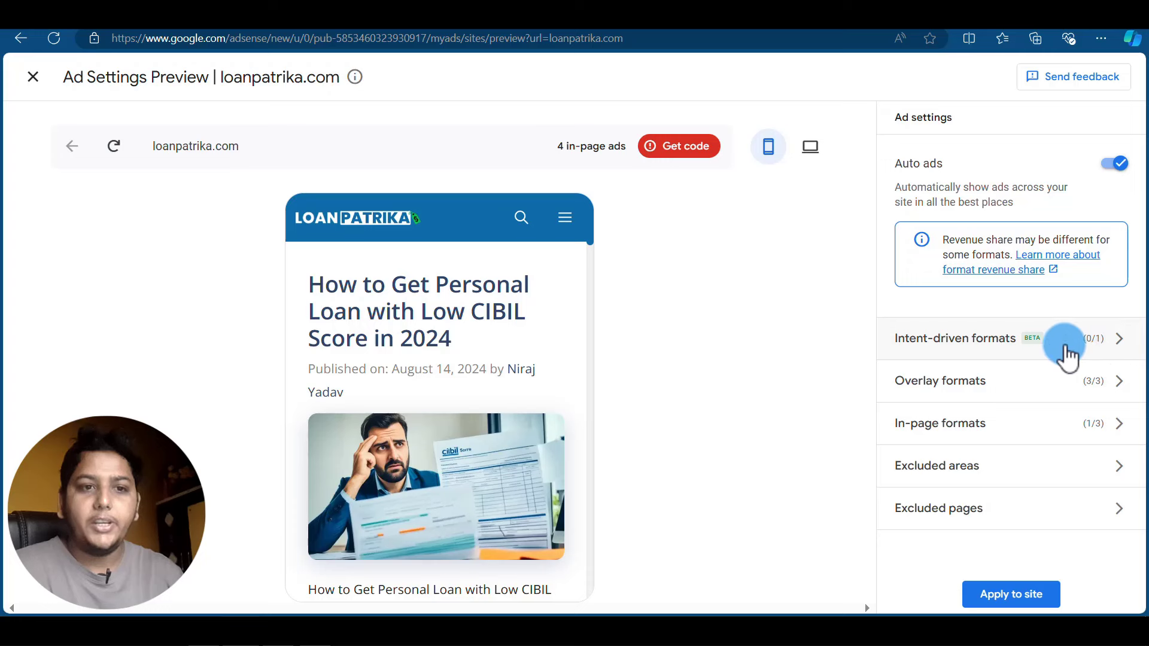
Enable the Ad intents format under Intent-driven formats, acknowledging the AdSense for Search terms and policies.
{"action": "left_click", "coordinate": [1116, 341]}
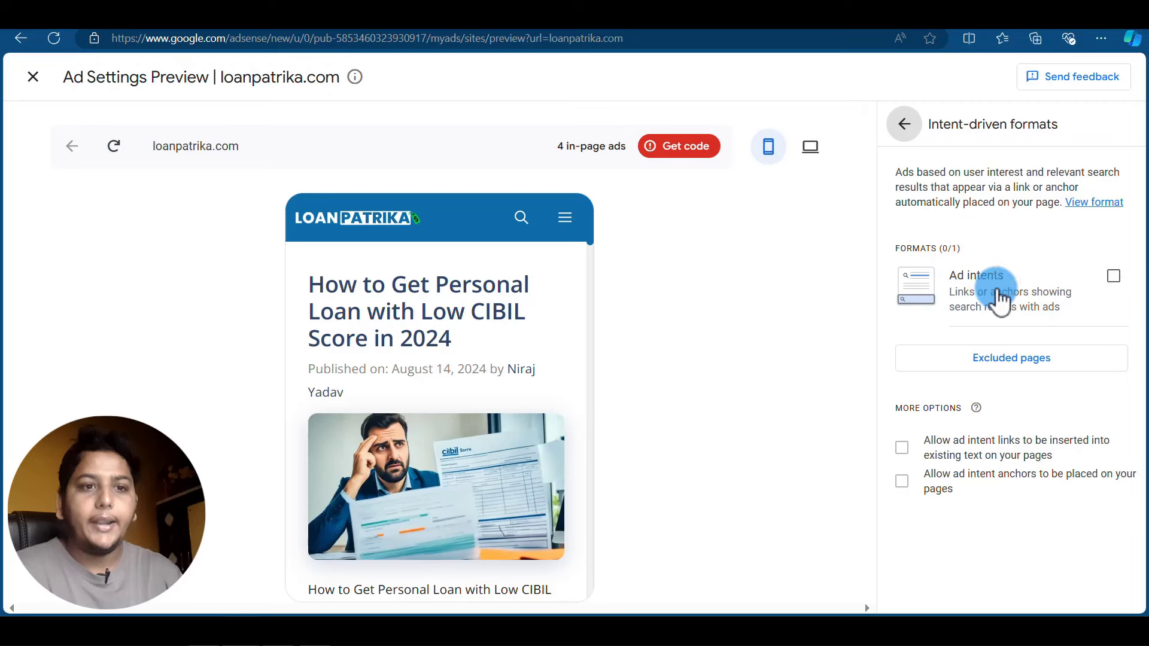
{"action": "left_click", "coordinate": [1113, 277]}
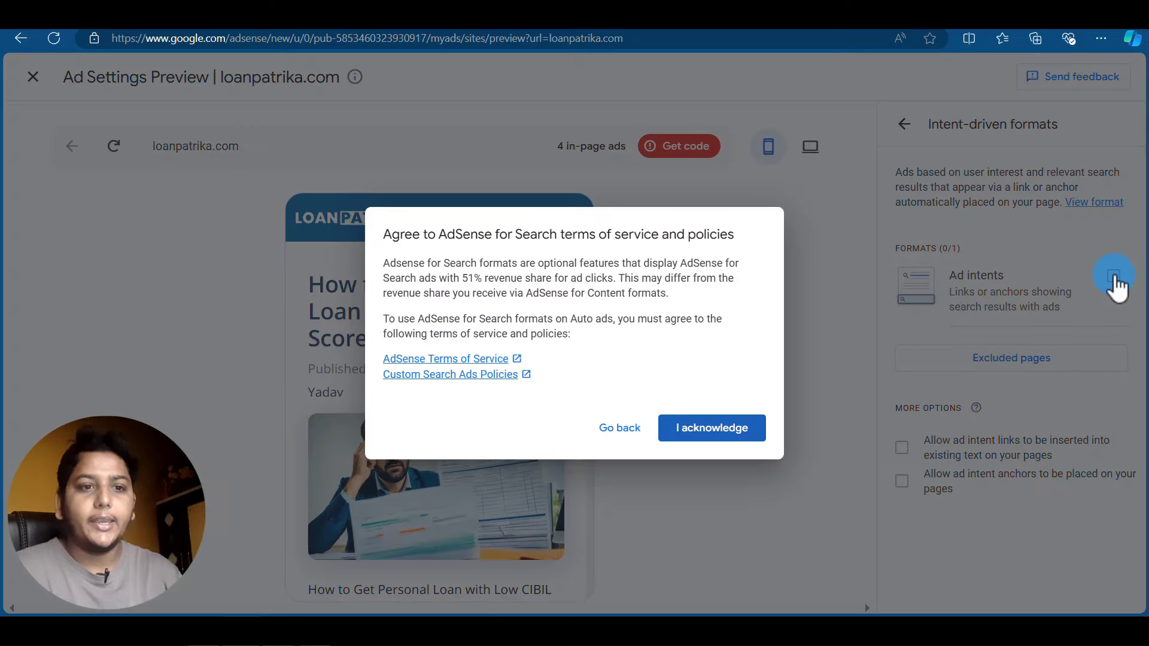
{"action": "left_click", "coordinate": [710, 429]}
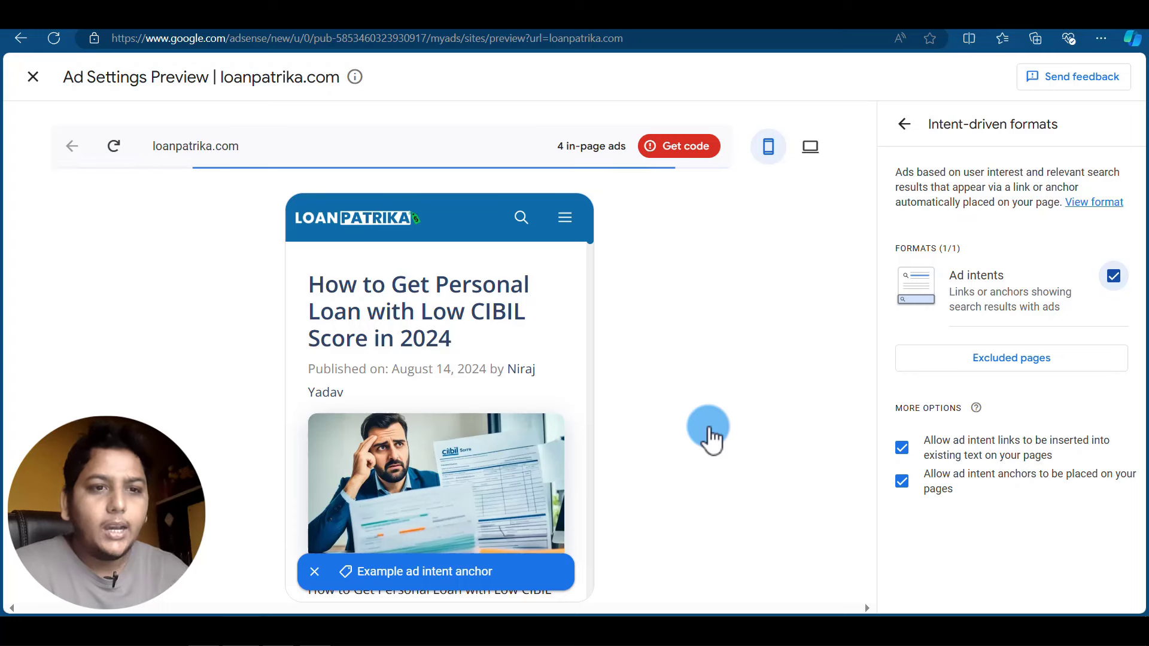
{"action": "left_click", "coordinate": [974, 294]}
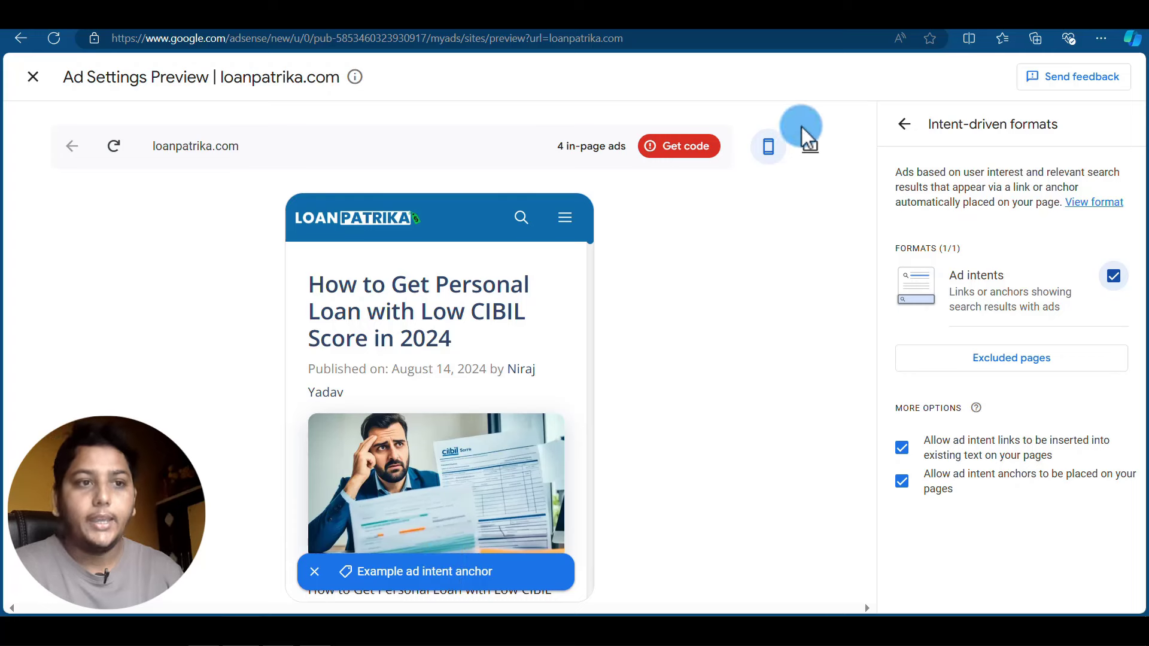
{"action": "left_click", "coordinate": [903, 125]}
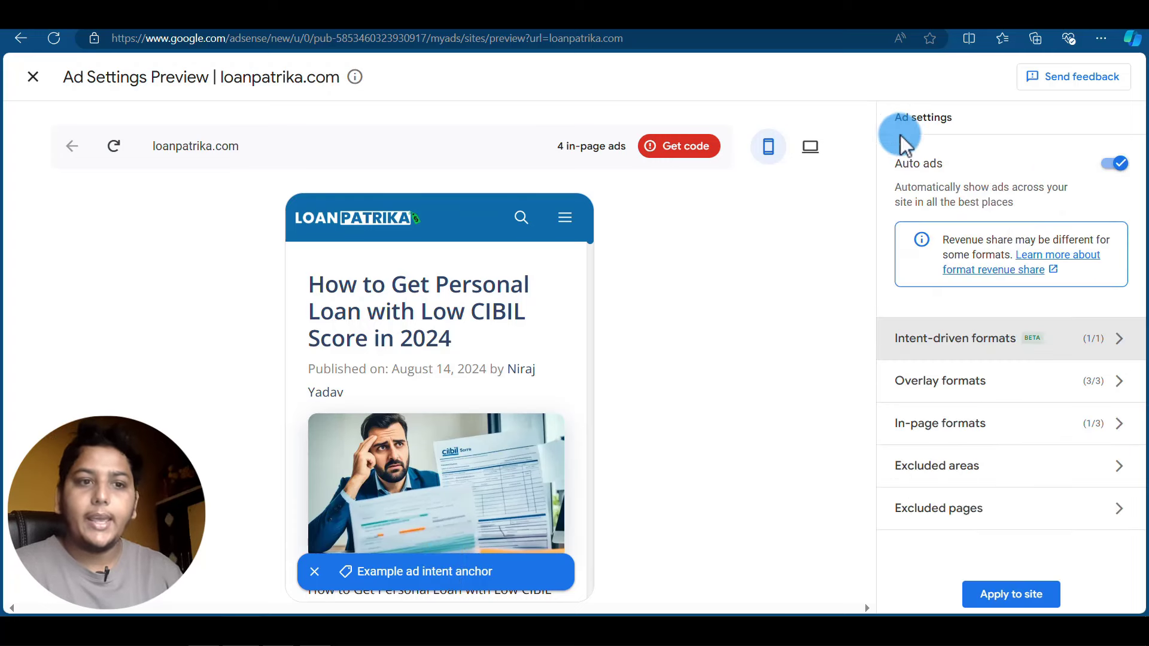
Set the vignette ad frequency in the overlay formats to 5 minutes, and return to the main ad settings.
{"action": "left_click", "coordinate": [1068, 391]}
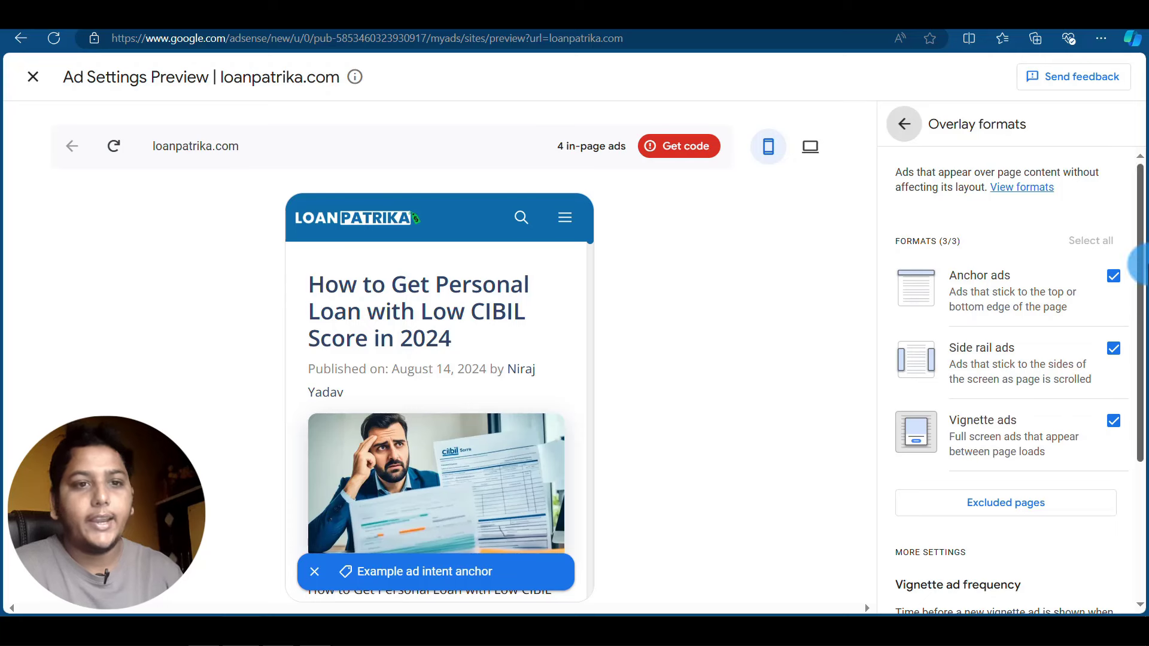
{"action": "scroll", "coordinate": [1115, 383], "scroll_direction": "down", "scroll_amount": 4}
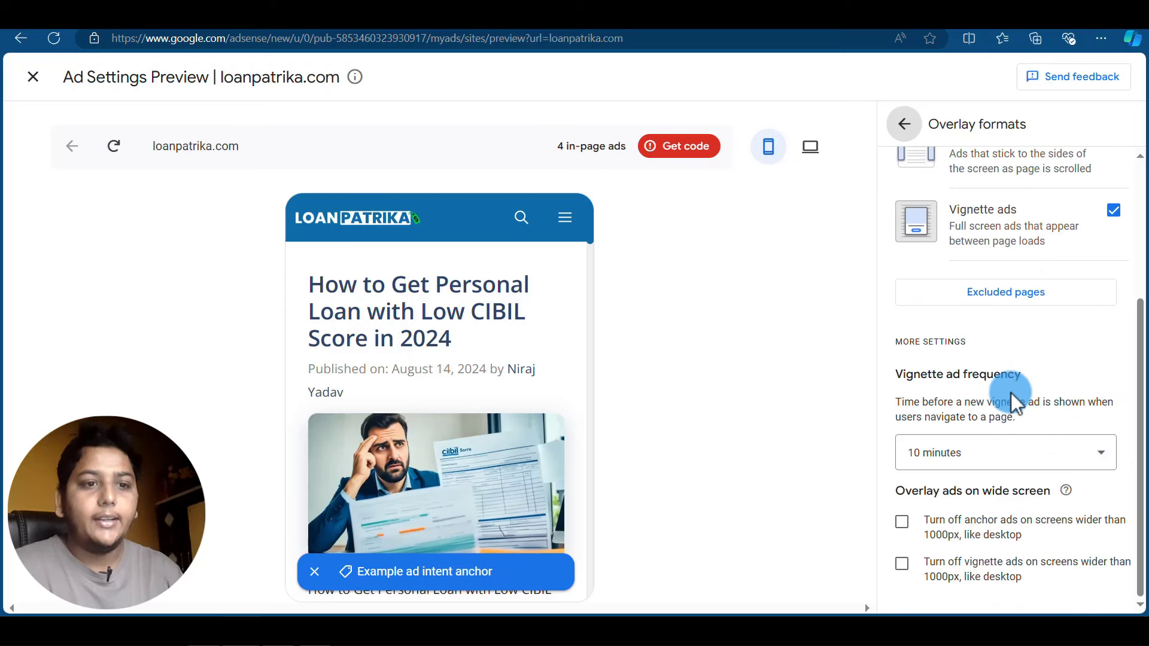
{"action": "left_click", "coordinate": [1026, 465]}
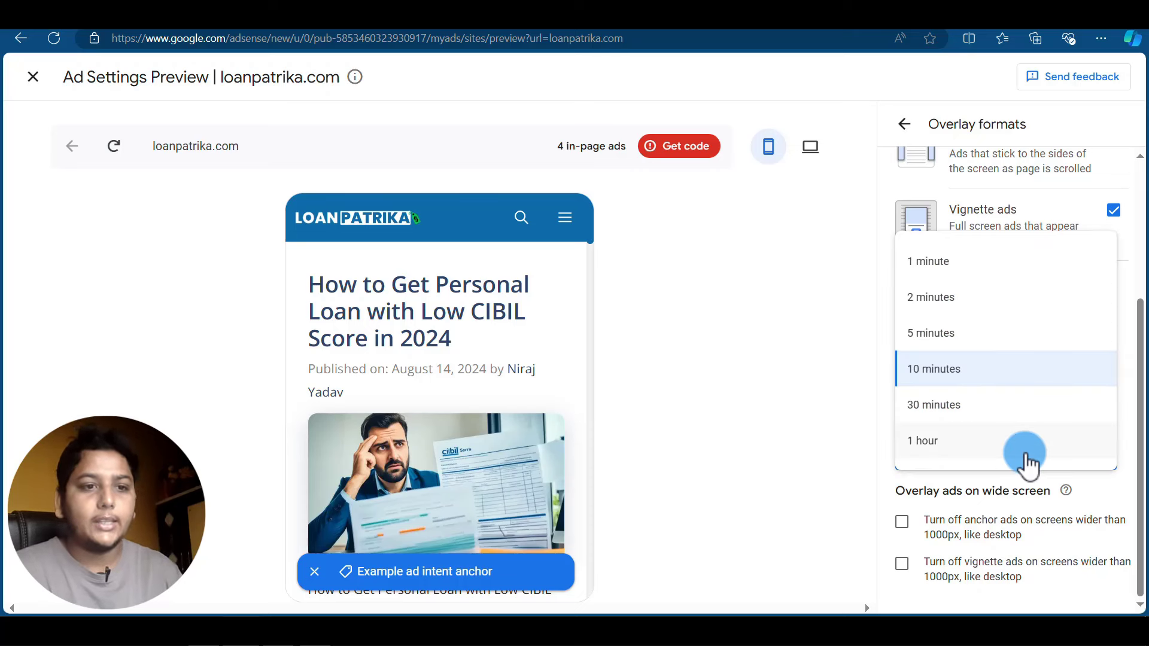
{"action": "left_click", "coordinate": [936, 337]}
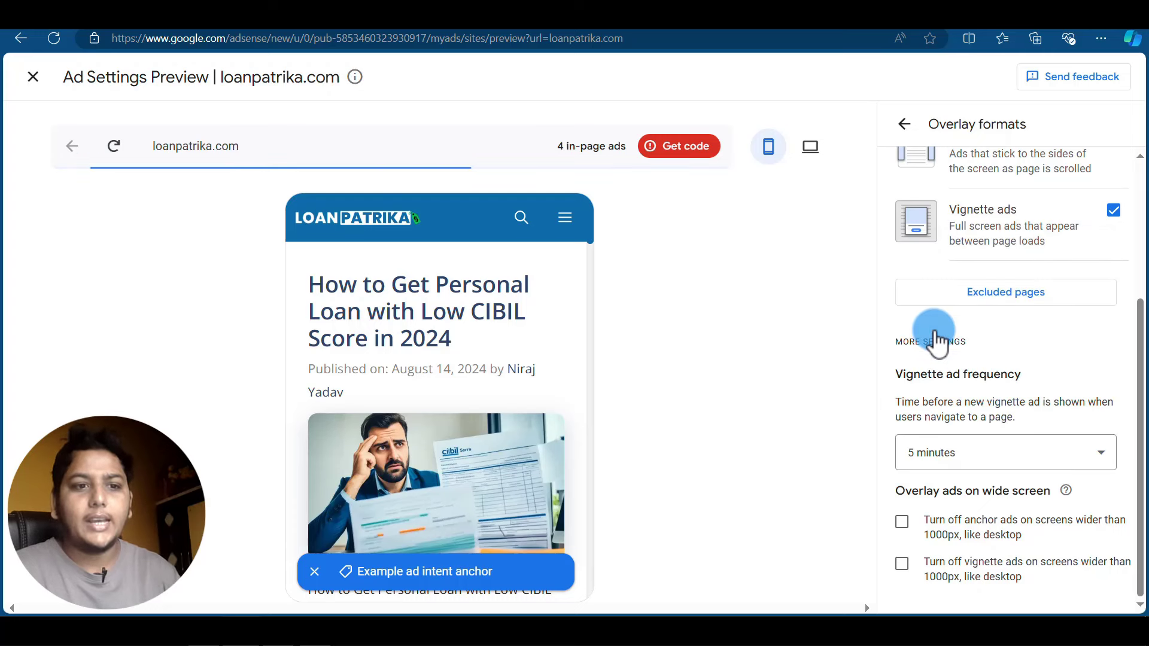
{"action": "left_click", "coordinate": [995, 452]}
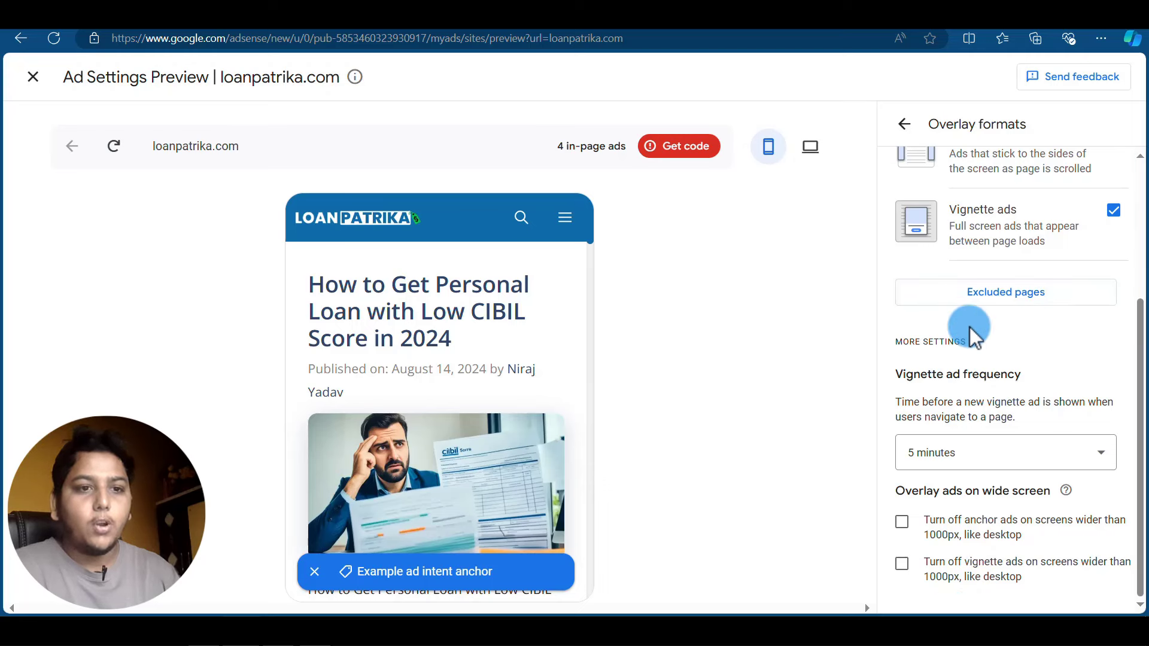
{"action": "scroll", "coordinate": [969, 327], "scroll_direction": "up", "scroll_amount": 4}
{"action": "left_click", "coordinate": [904, 124]}
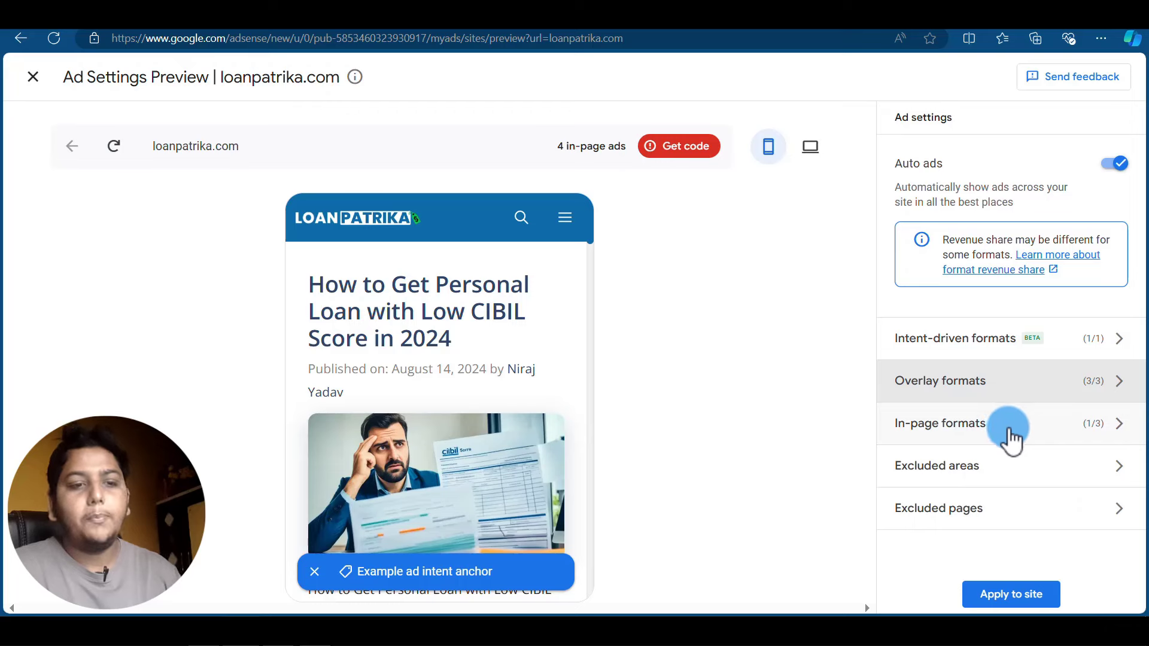
Enable Multiplex ads and Related search in the in-page formats.
{"action": "left_click", "coordinate": [1033, 432]}
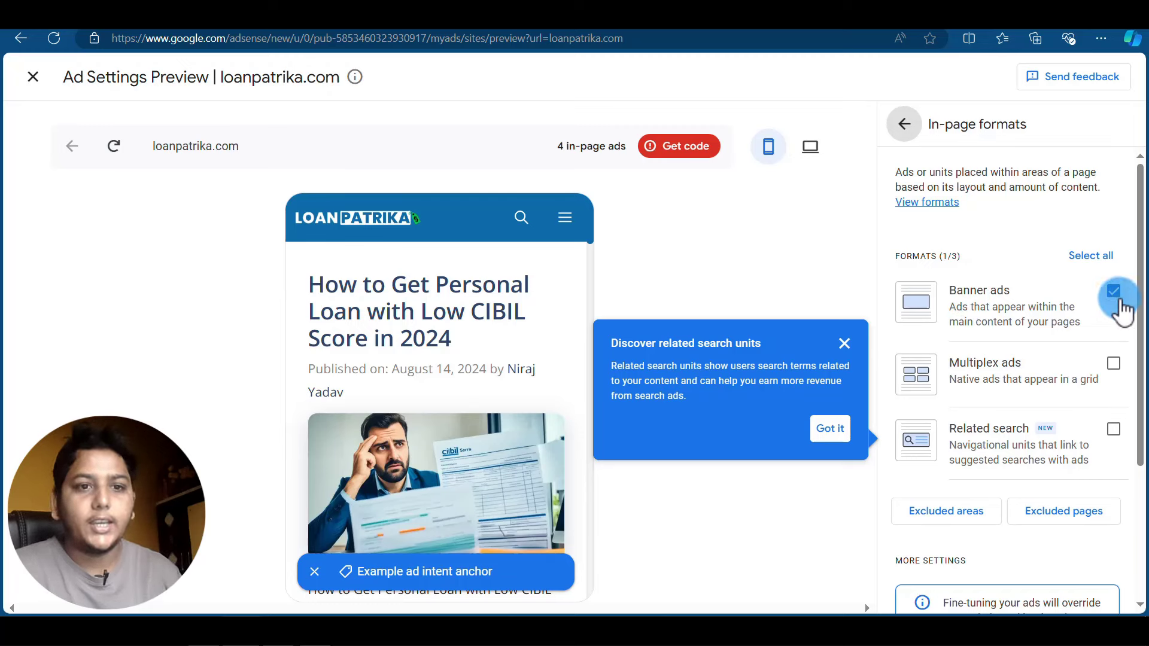
{"action": "left_click", "coordinate": [1112, 364]}
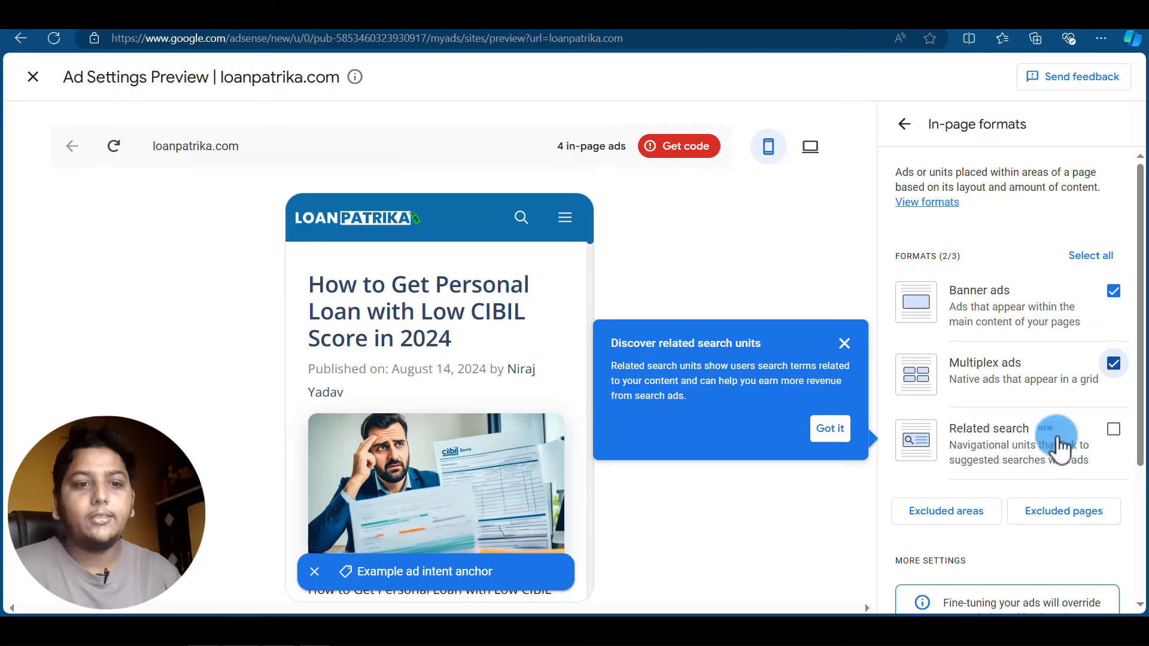
{"action": "left_click", "coordinate": [1117, 432]}
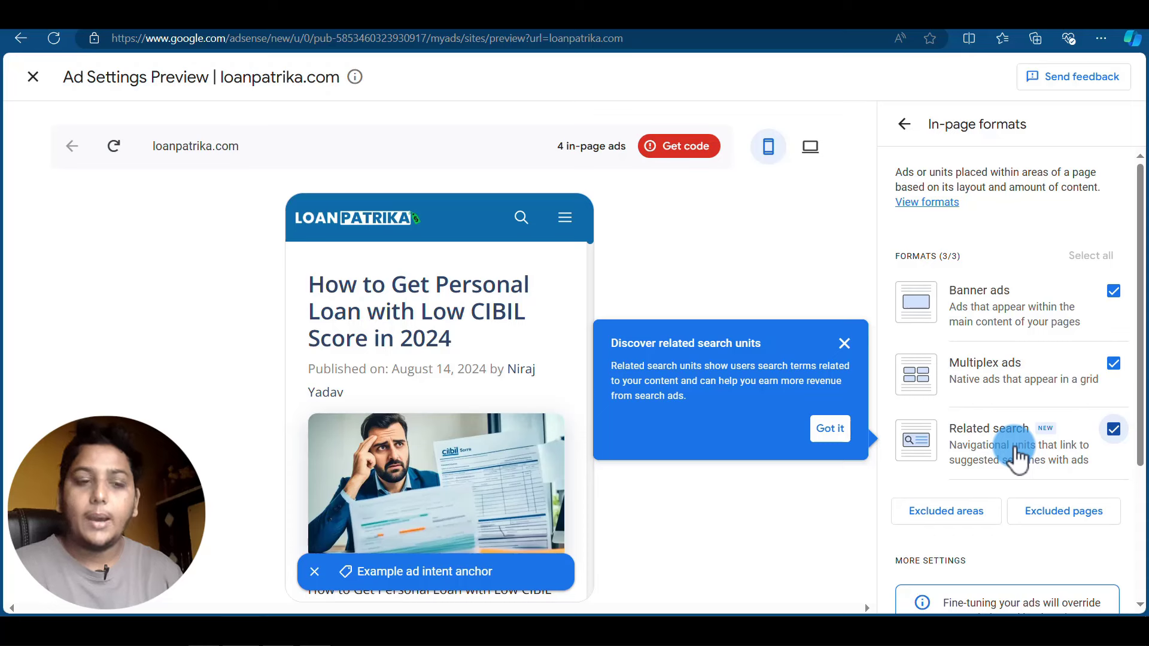
Turn on Fine-tune your ads for the in-page formats, and check the maximum number of ads and minimum distance between ads.
{"action": "scroll", "coordinate": [1017, 458], "scroll_direction": "down", "scroll_amount": 3}
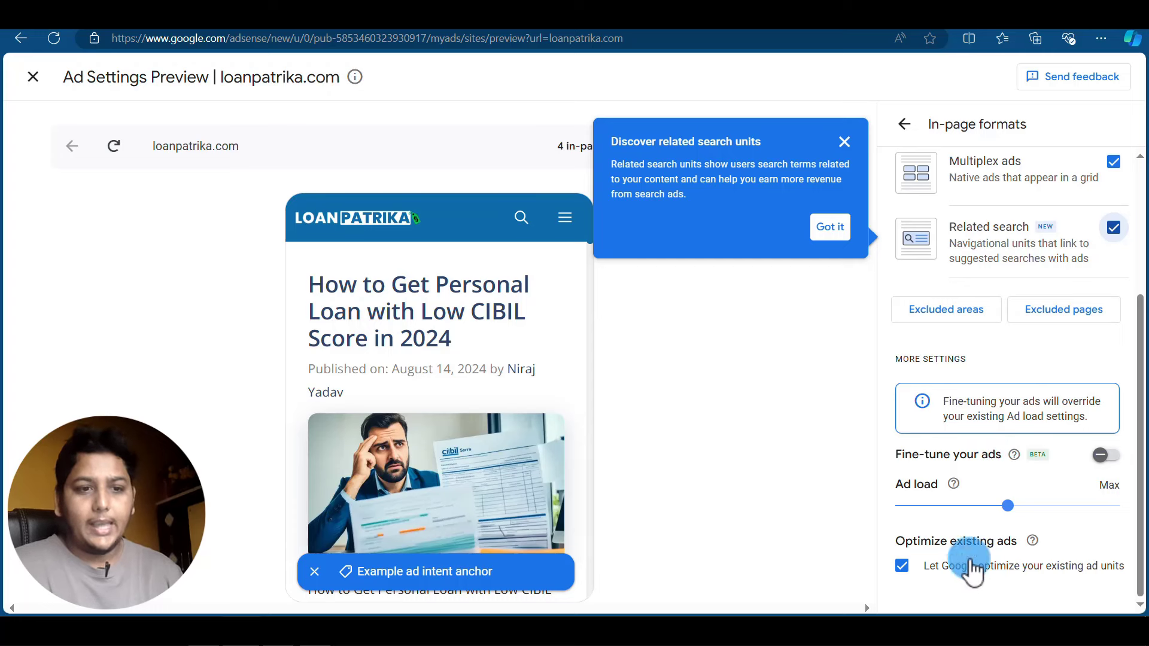
{"action": "left_click", "coordinate": [1106, 468]}
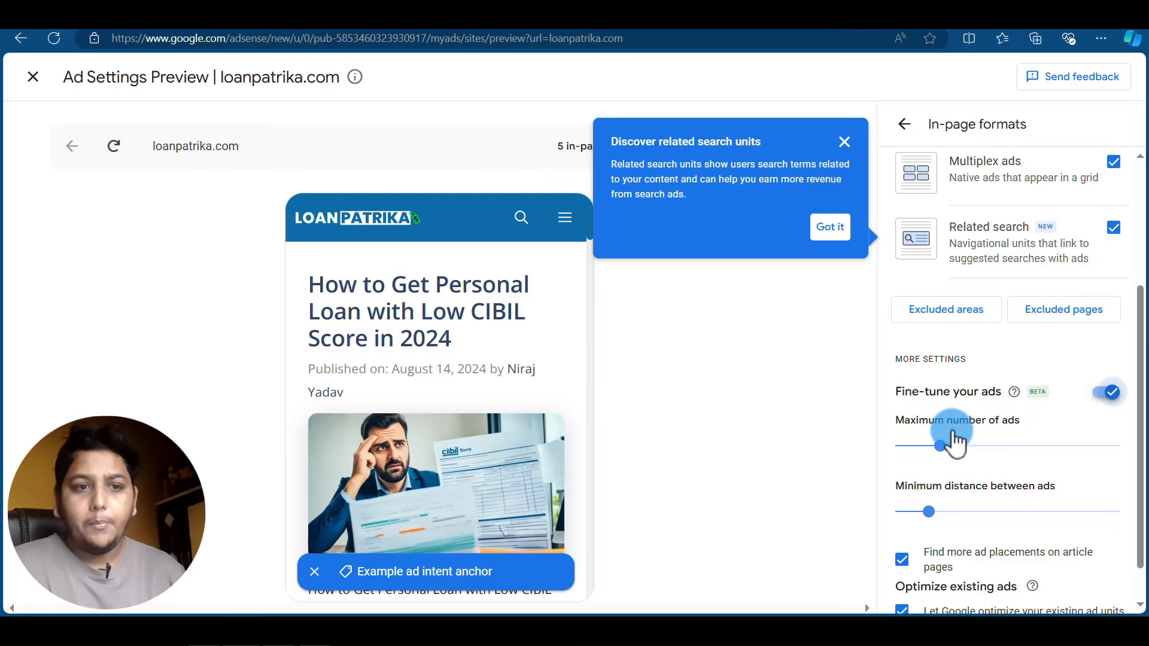
{"action": "left_click", "coordinate": [940, 447]}
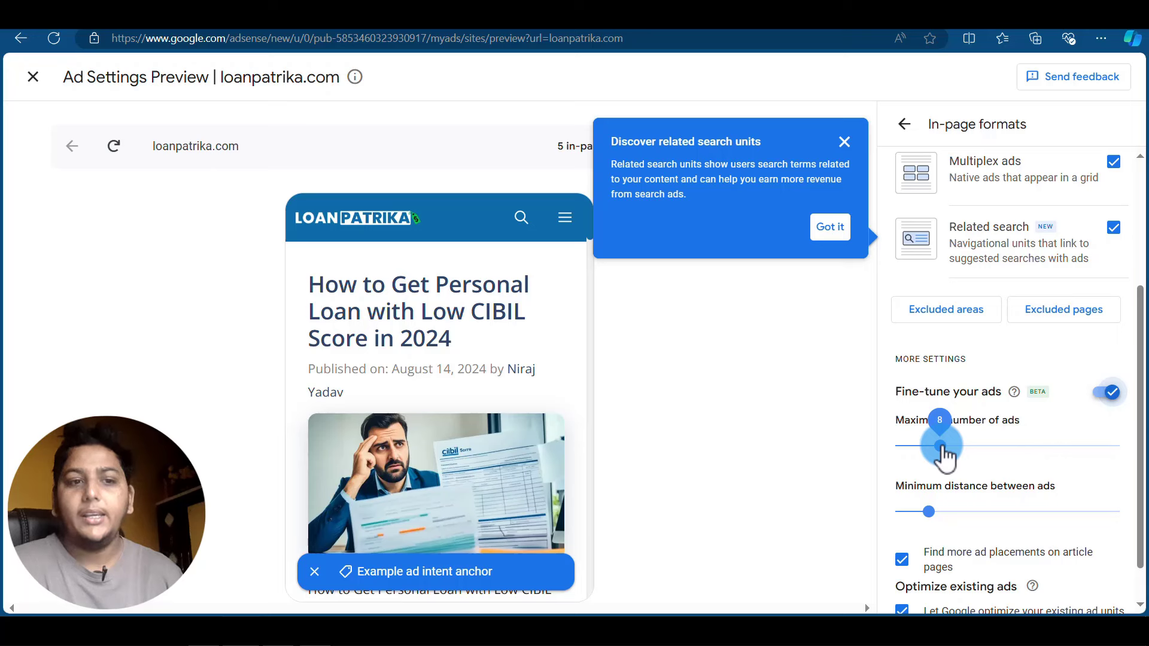
{"action": "left_click", "coordinate": [932, 515]}
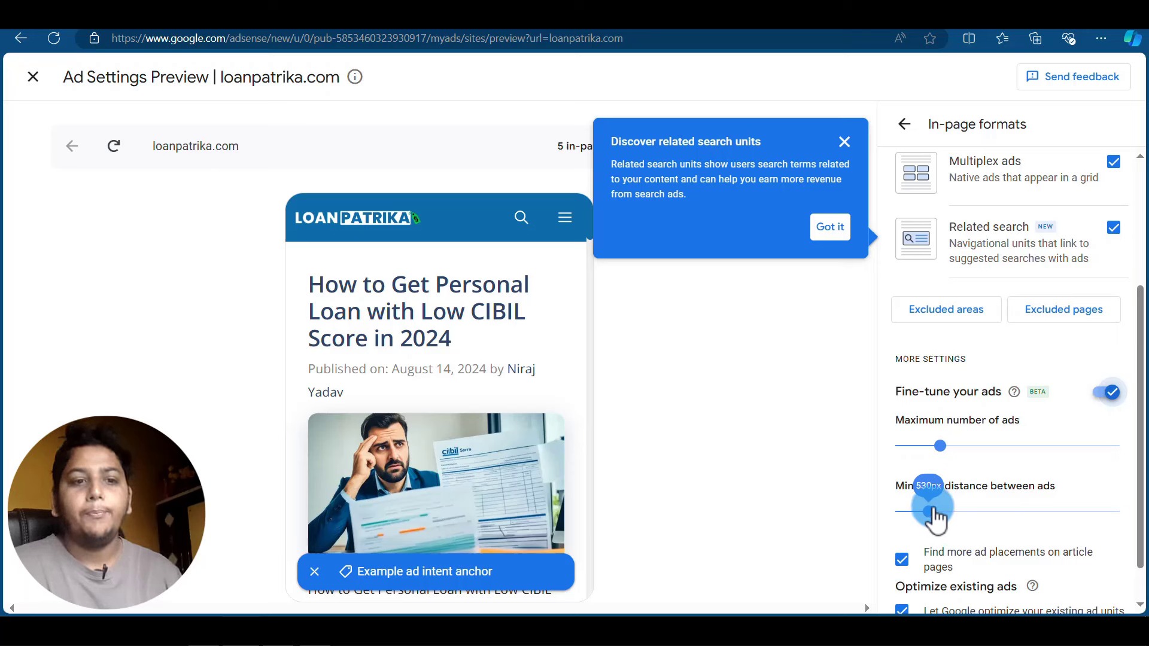
{"action": "left_click", "coordinate": [929, 513]}
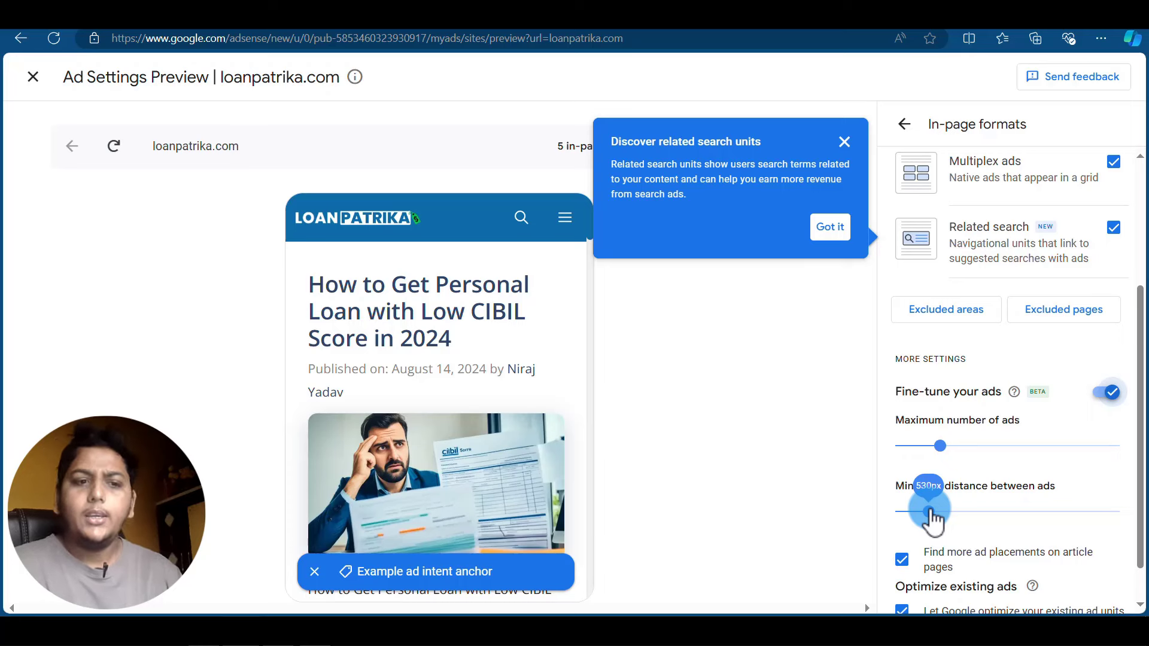
{"action": "left_click", "coordinate": [966, 486]}
{"action": "scroll", "coordinate": [963, 487], "scroll_direction": "down", "scroll_amount": 2}
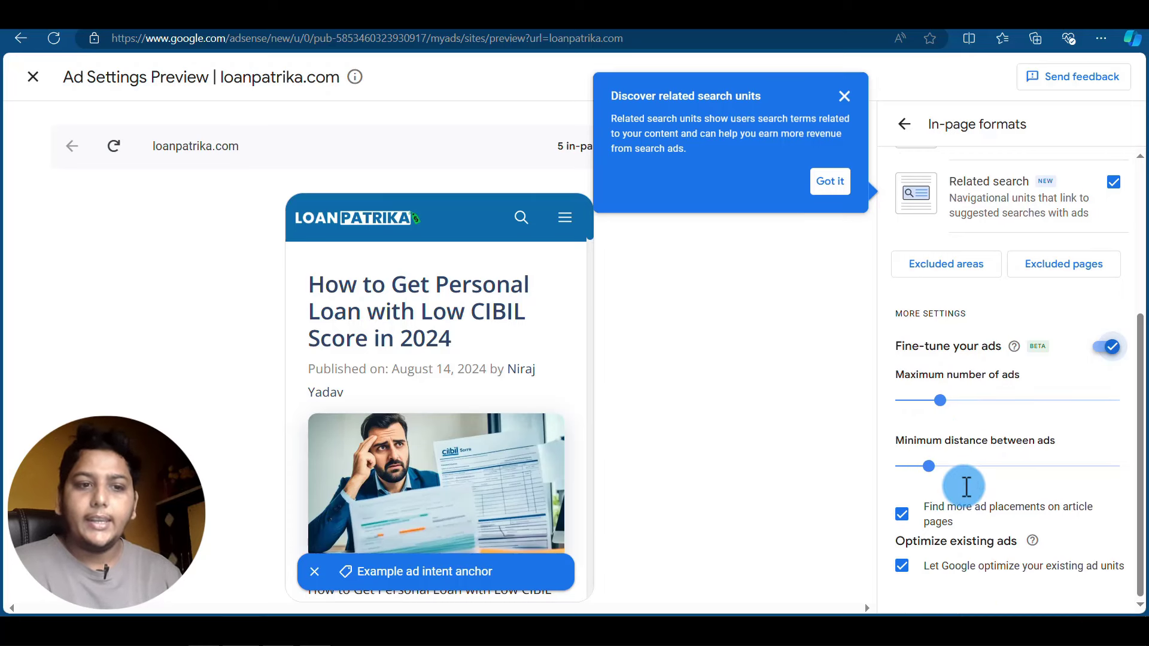
Disable letting Google optimize existing ad units, and return to the main ad settings.
{"action": "left_click", "coordinate": [902, 565]}
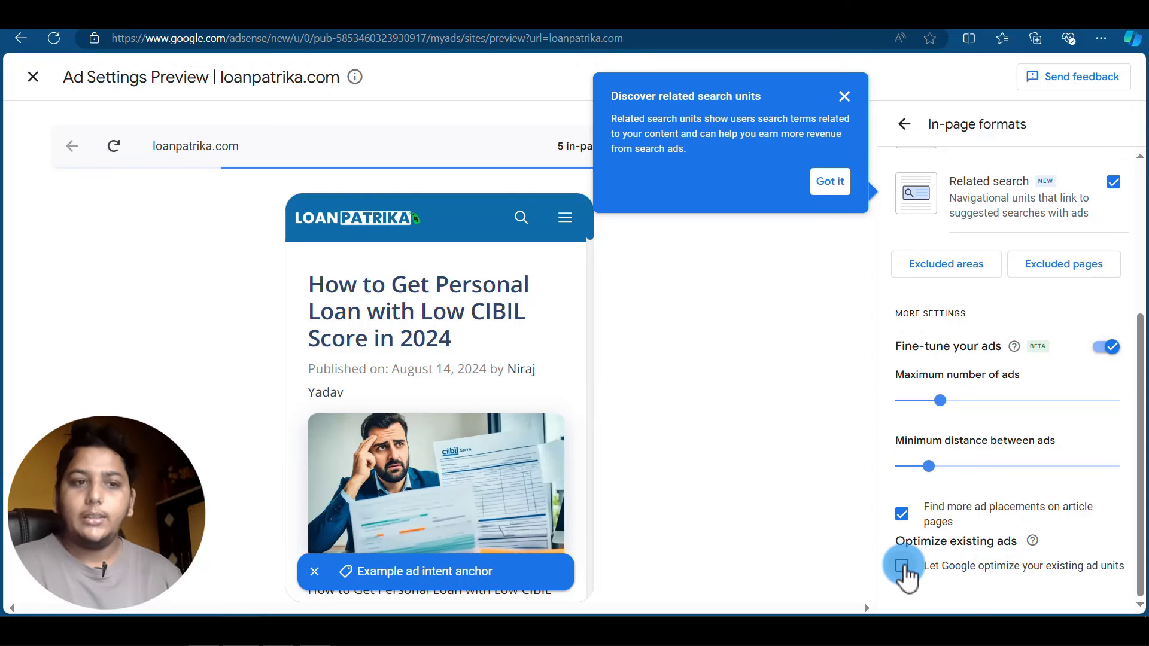
{"action": "scroll", "coordinate": [996, 527], "scroll_direction": "up", "scroll_amount": 5}
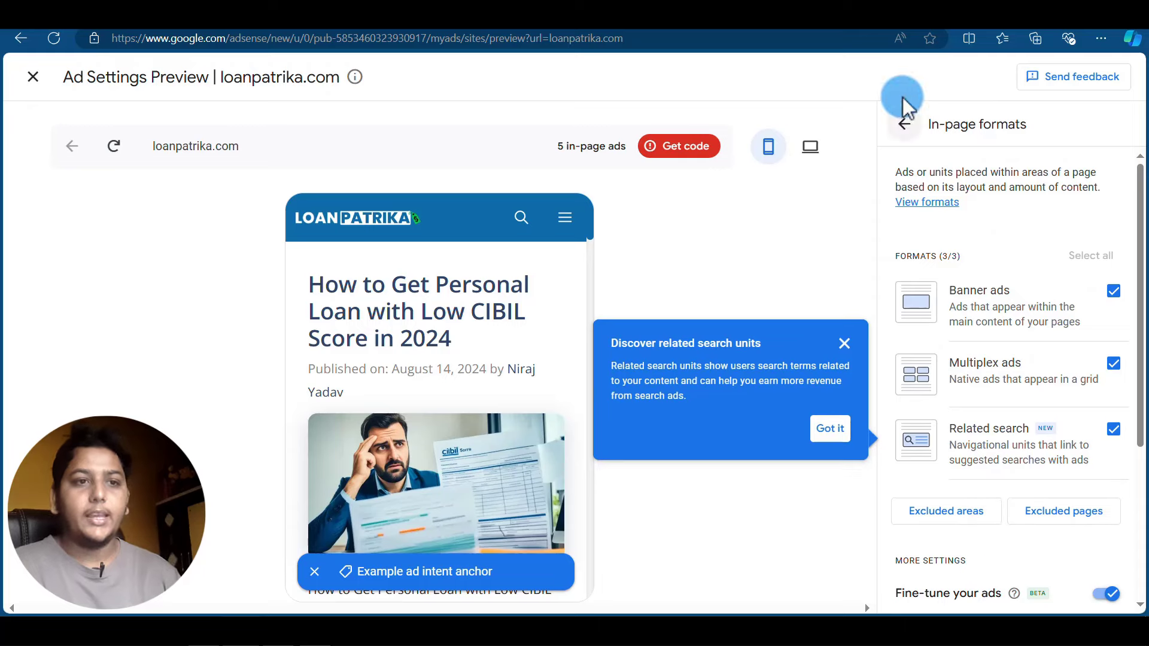
{"action": "left_click", "coordinate": [903, 122]}
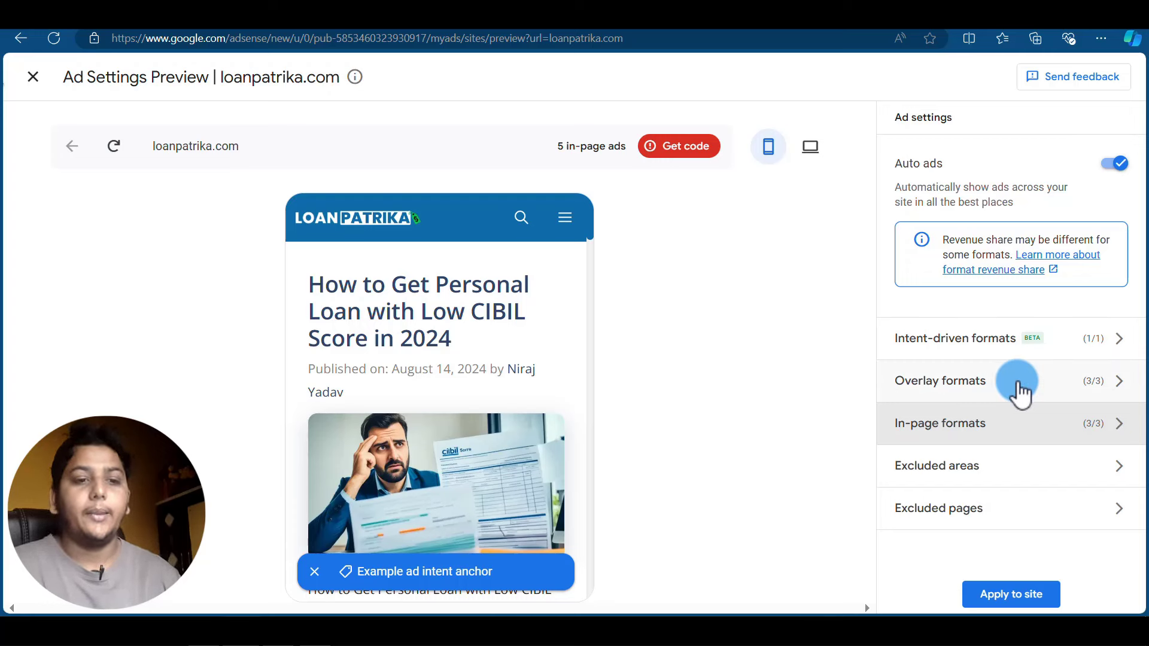
Check the page exclusions, and apply the Auto ads settings to loanpatrika.com immediately.
{"action": "left_click", "coordinate": [1044, 527]}
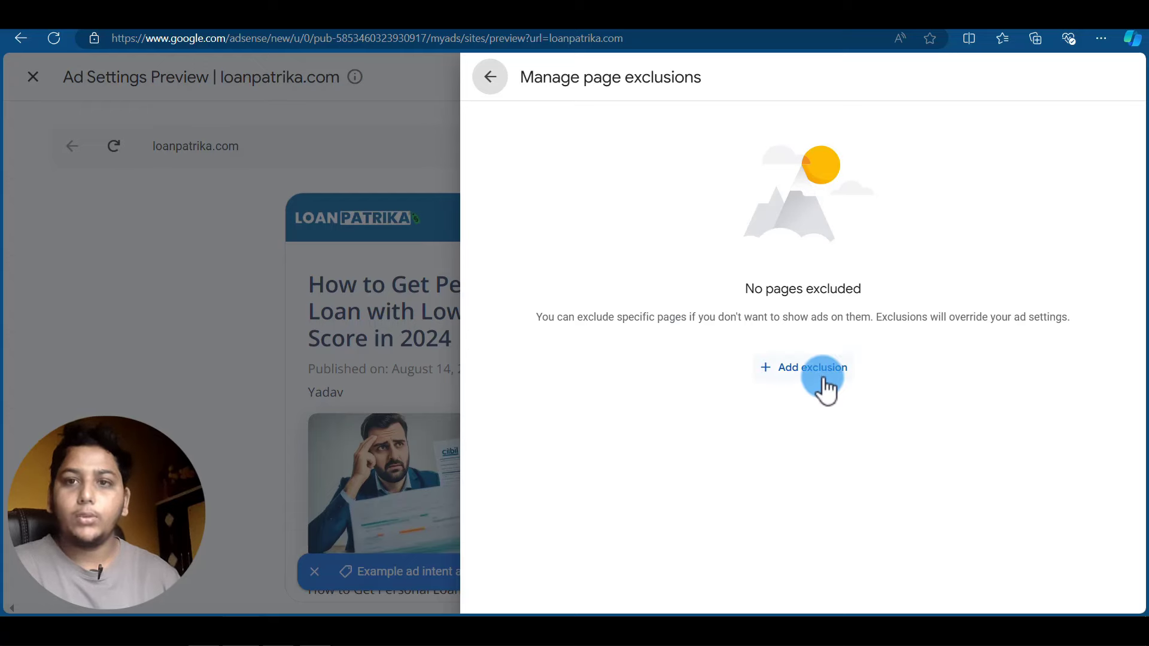
{"action": "left_click", "coordinate": [494, 77]}
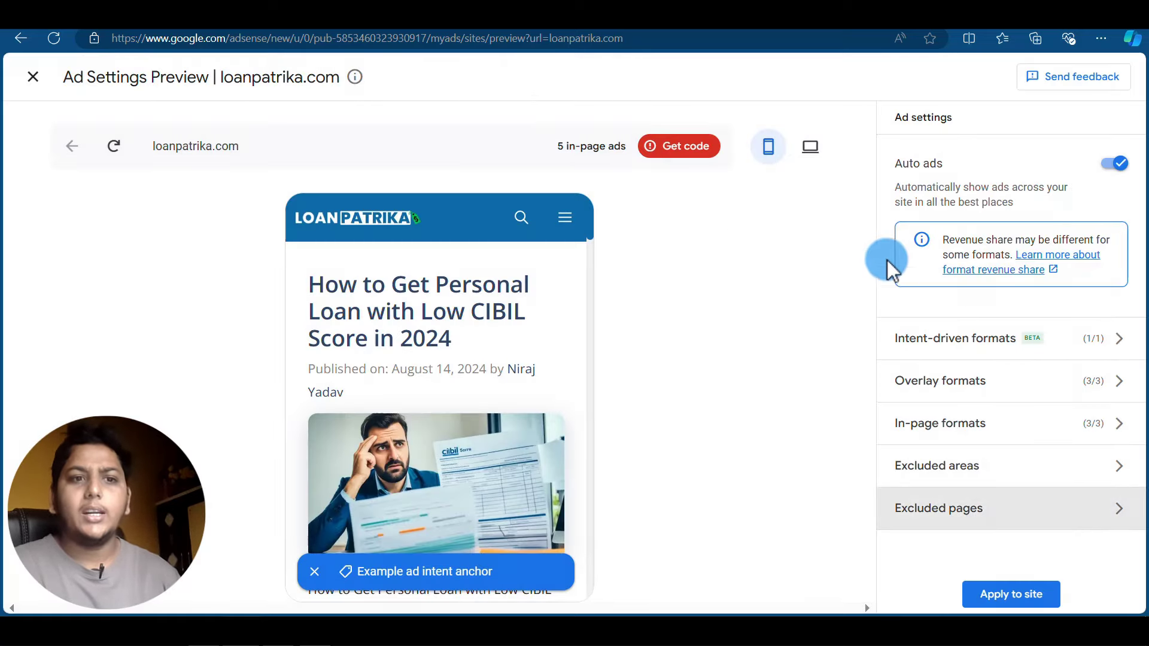
{"action": "left_click", "coordinate": [1019, 598]}
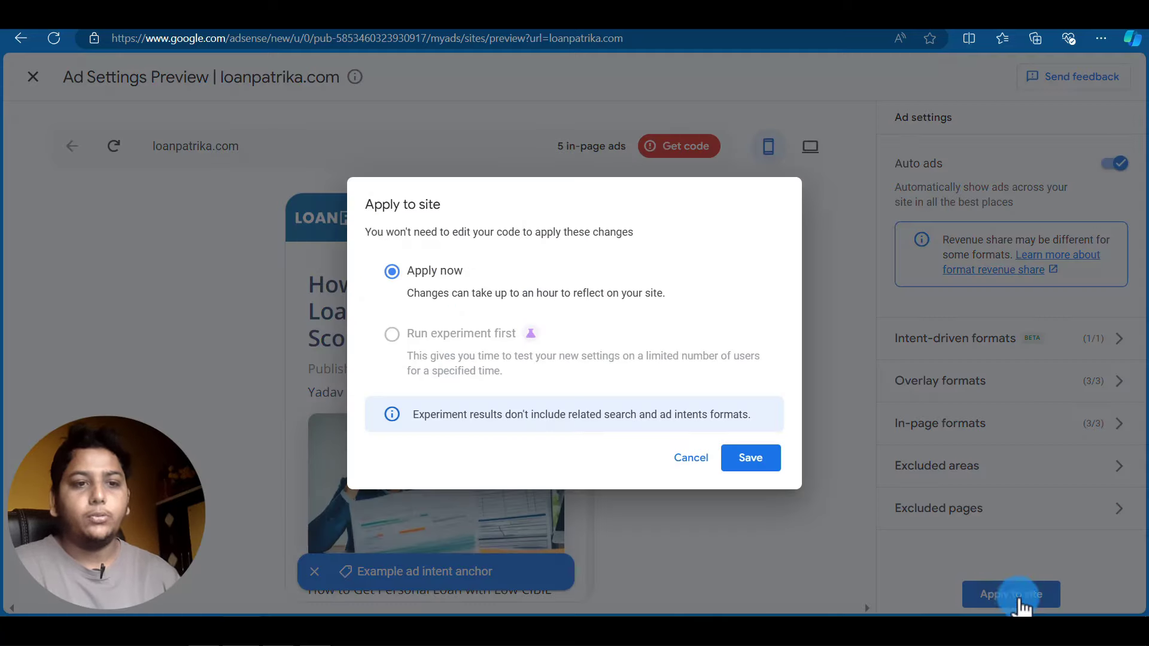
{"action": "left_click", "coordinate": [748, 459]}
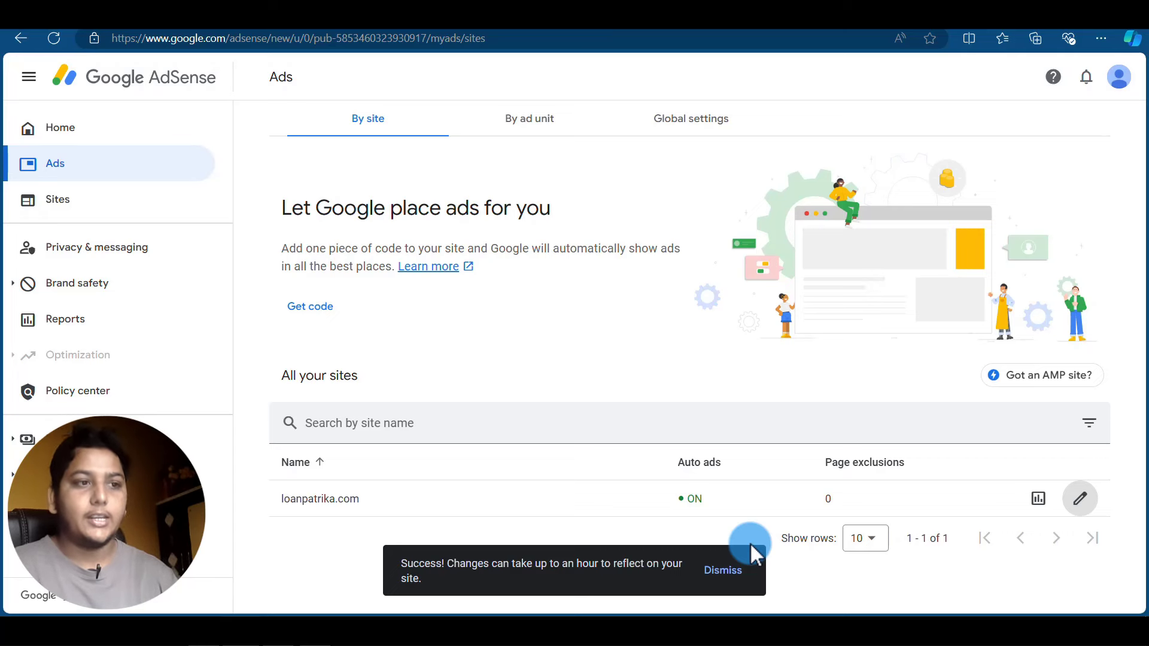
Create a responsive display ad unit named "Before Content".
{"action": "left_click", "coordinate": [528, 122]}
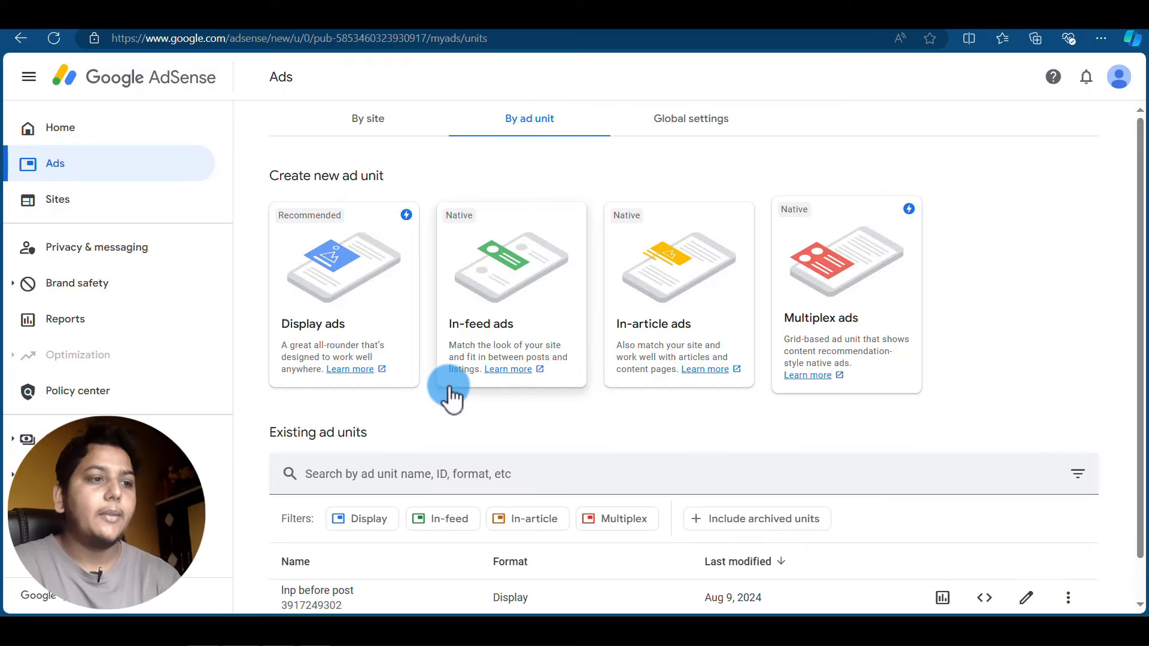
{"action": "left_click", "coordinate": [354, 296]}
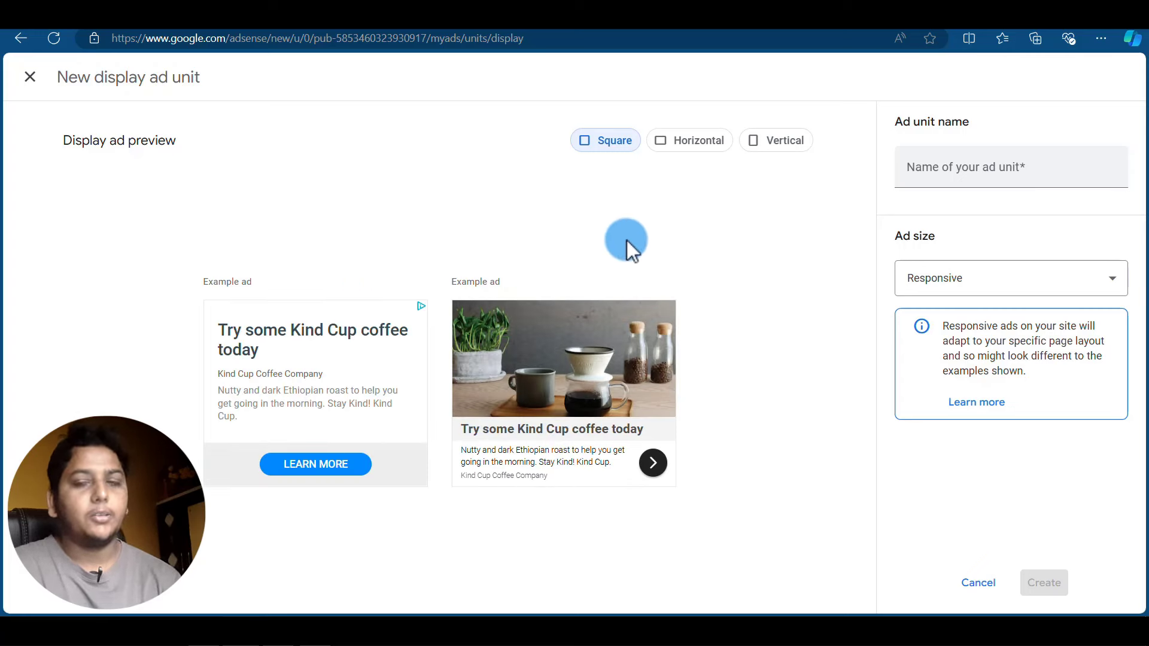
{"action": "left_click", "coordinate": [936, 172]}
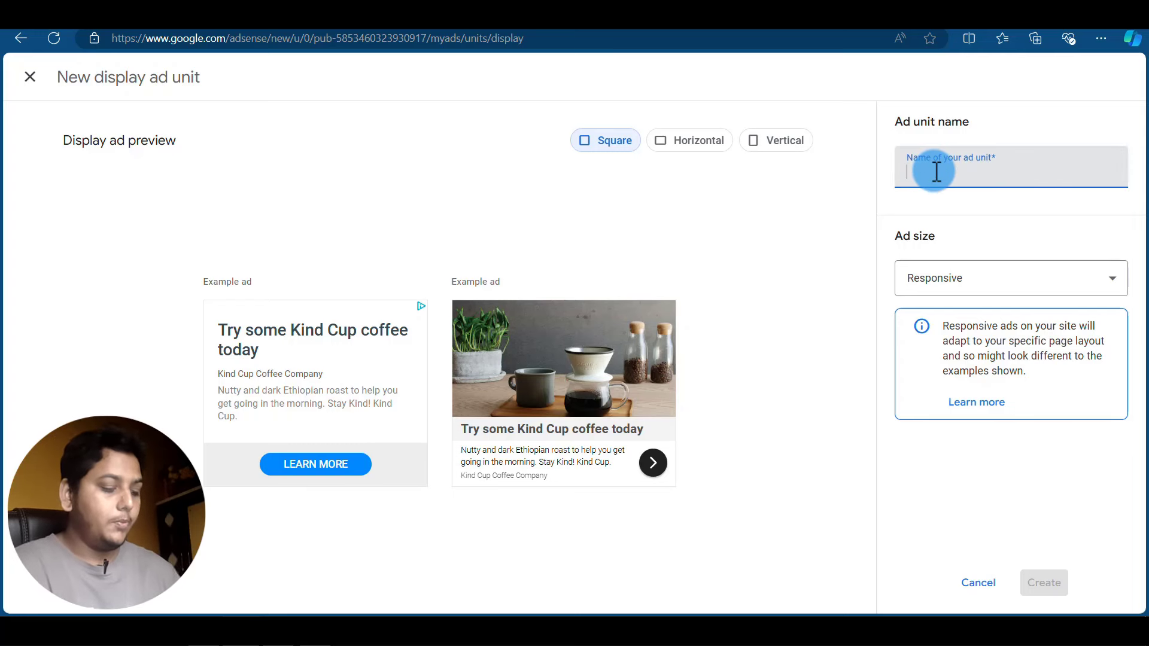
{"action": "type", "text": "Before C"}
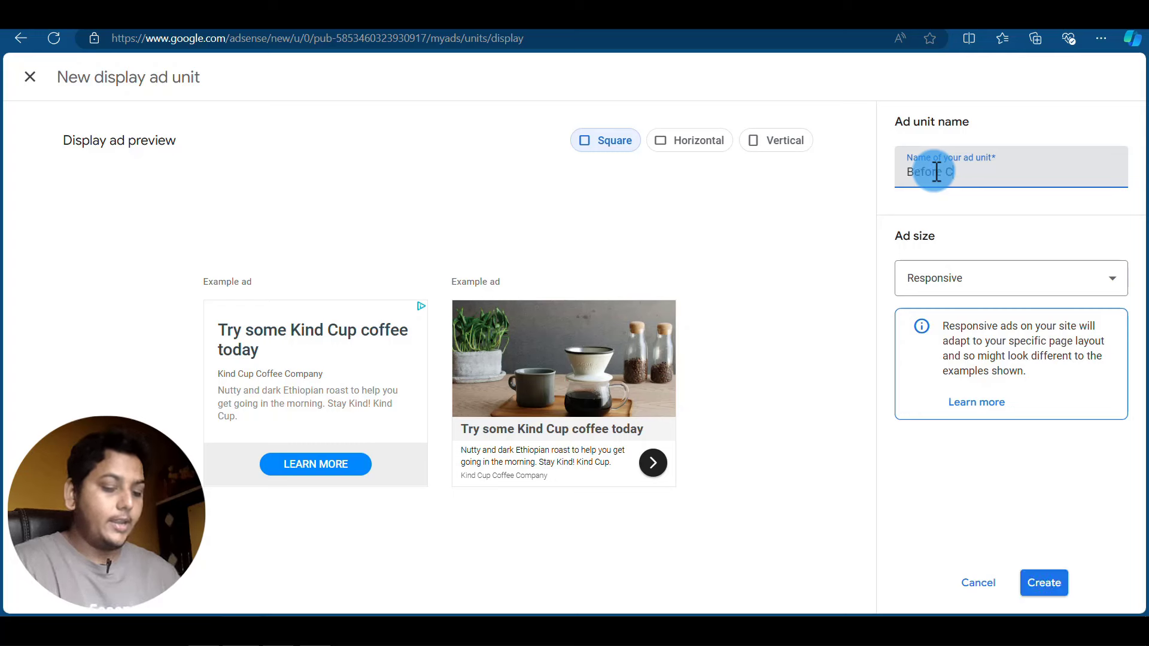
{"action": "type", "text": "ontent"}
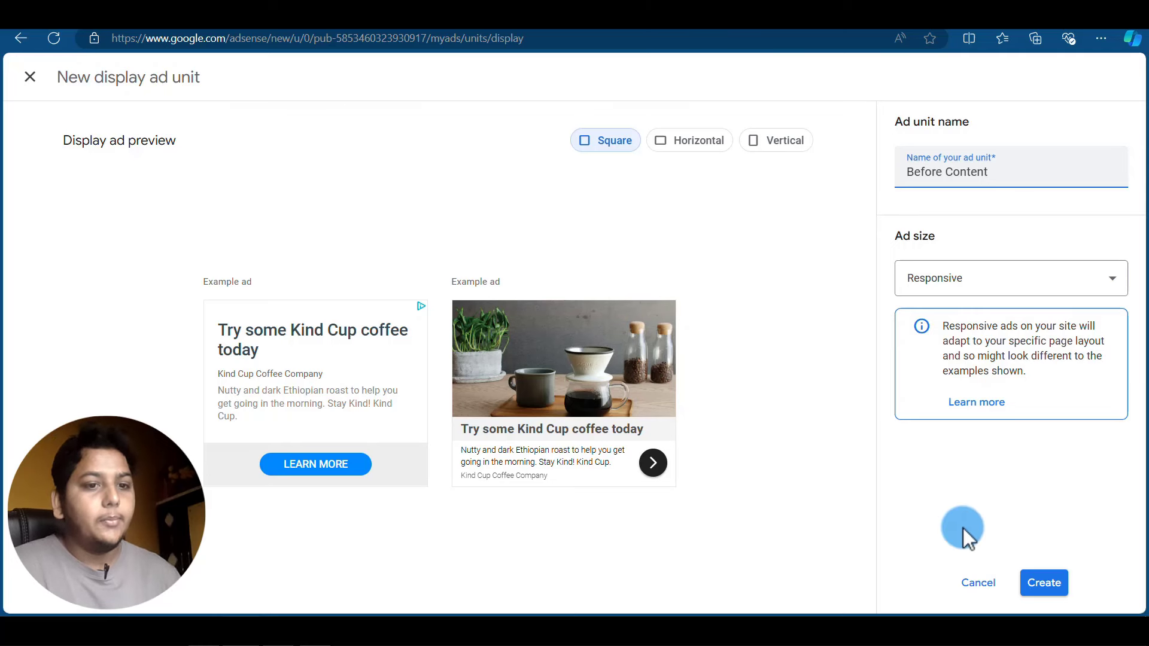
{"action": "left_click", "coordinate": [1047, 585]}
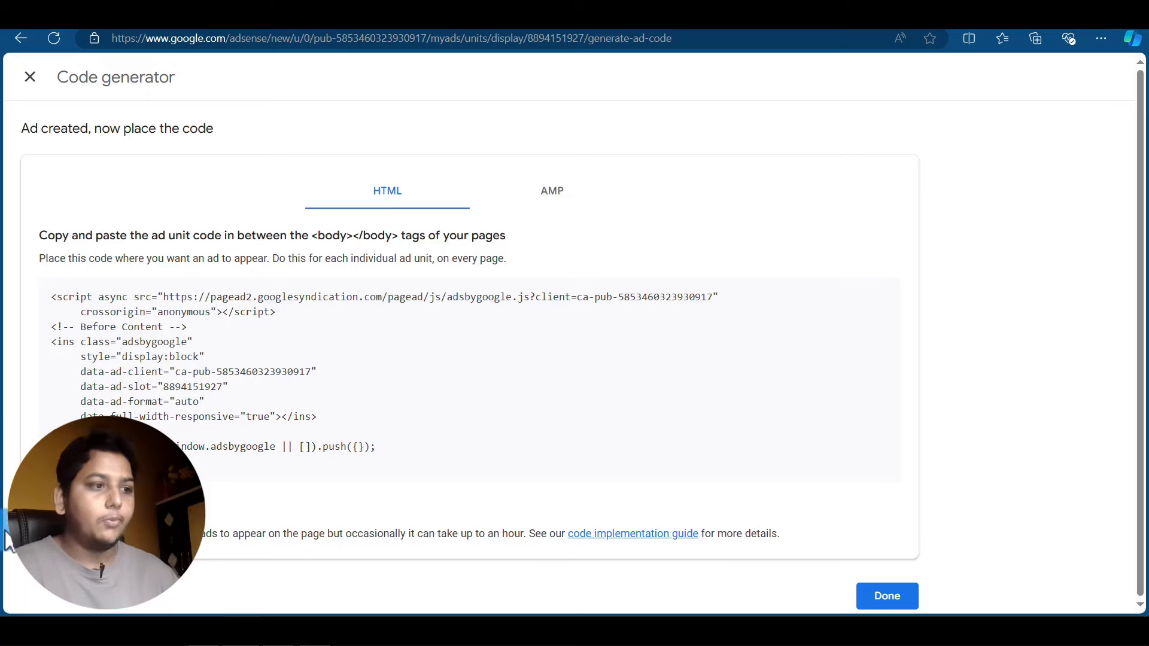
Copy the "Before Content" ad unit code, switch to the WordPress Ad Inserter settings, and paste it into the empty Block 2.
{"action": "left_click", "coordinate": [78, 506]}
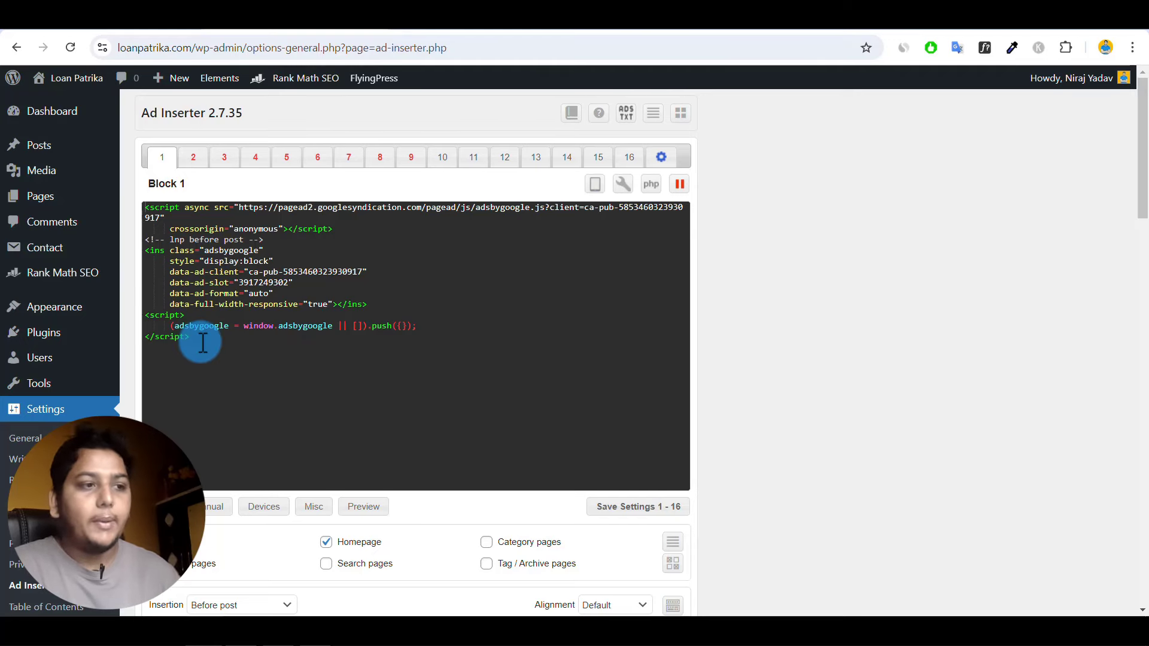
{"action": "scroll", "coordinate": [227, 336], "scroll_direction": "down", "scroll_amount": 5}
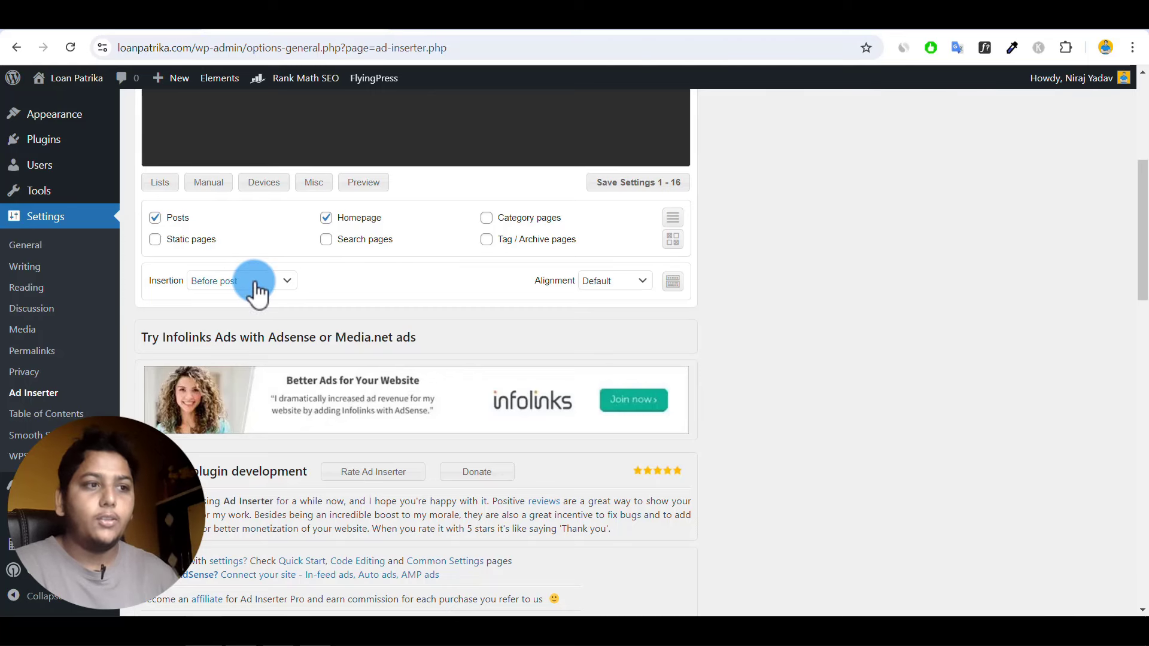
{"action": "scroll", "coordinate": [258, 293], "scroll_direction": "up", "scroll_amount": 5}
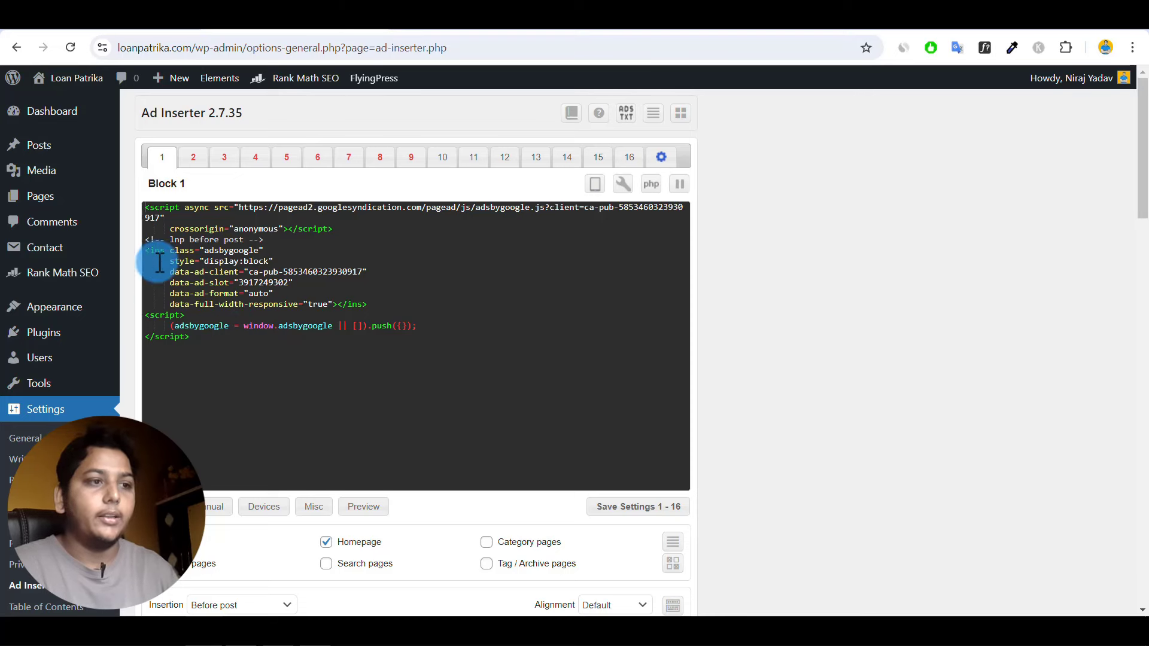
{"action": "left_click_drag", "start_coordinate": [199, 338], "coordinate": [141, 209]}
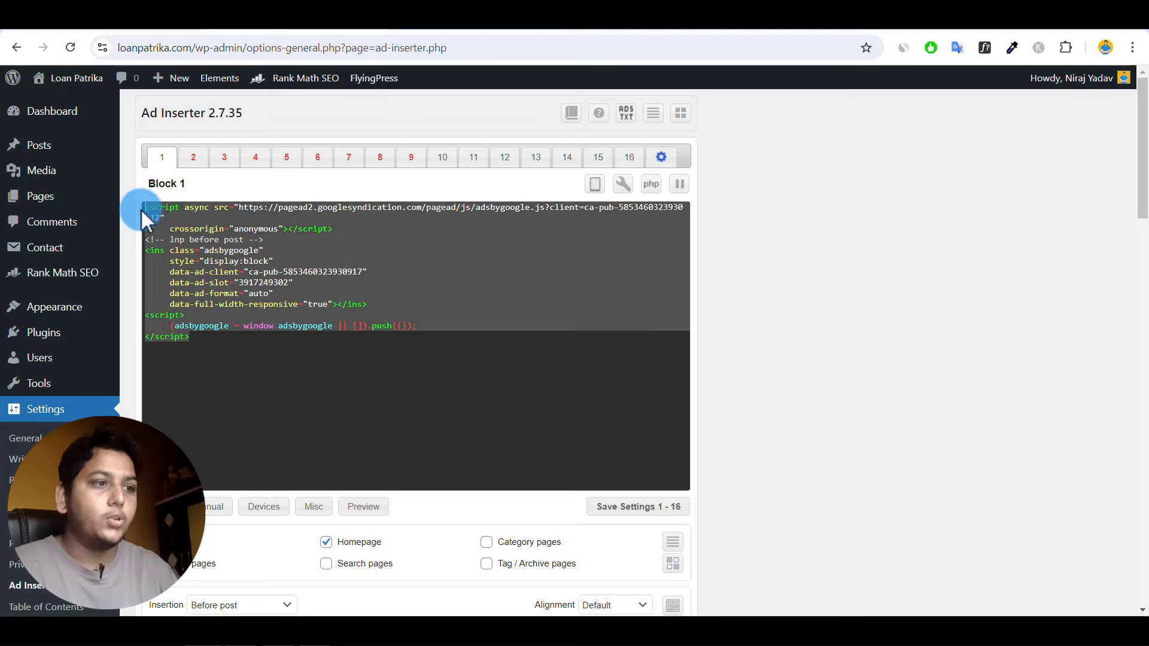
{"action": "left_click", "coordinate": [195, 338]}
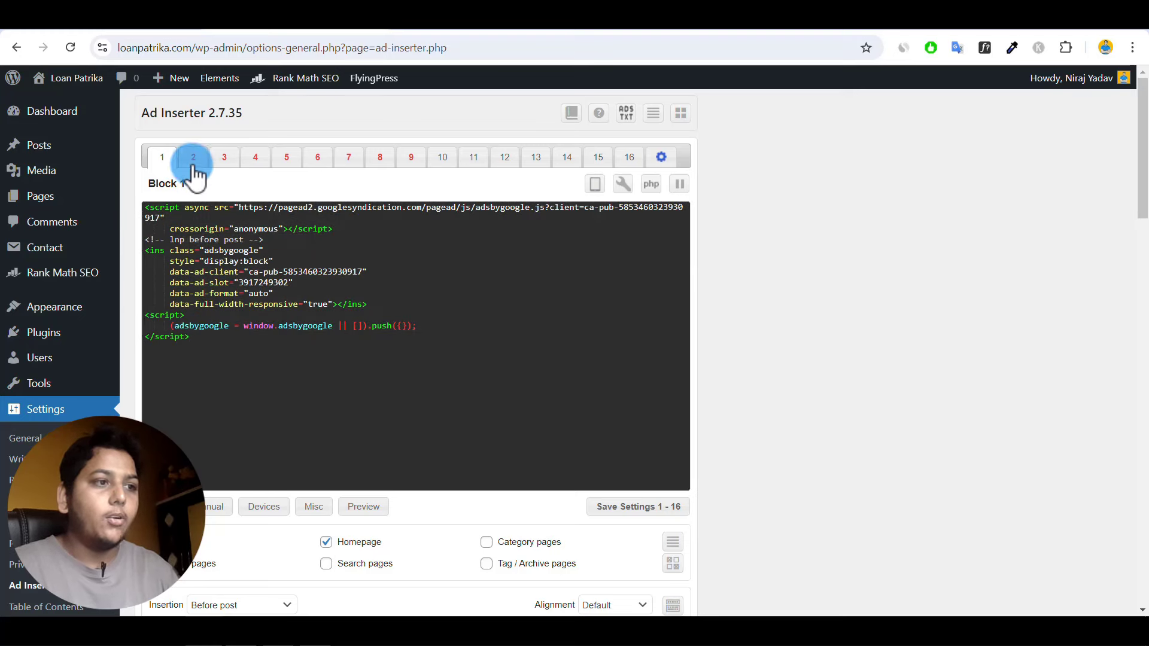
{"action": "left_click", "coordinate": [193, 158]}
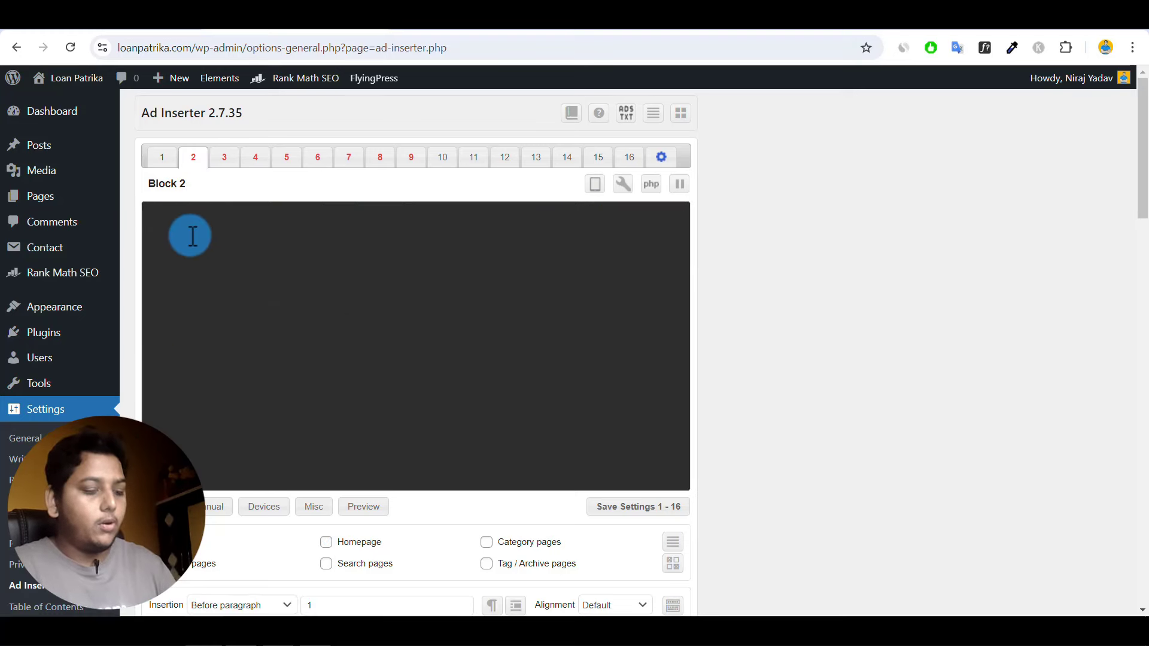
{"action": "key", "text": "ctrl+v"}
Set Block 2's insertion to Before content for posts, and save the Ad Inserter settings.
{"action": "scroll", "coordinate": [192, 236], "scroll_direction": "down", "scroll_amount": 5}
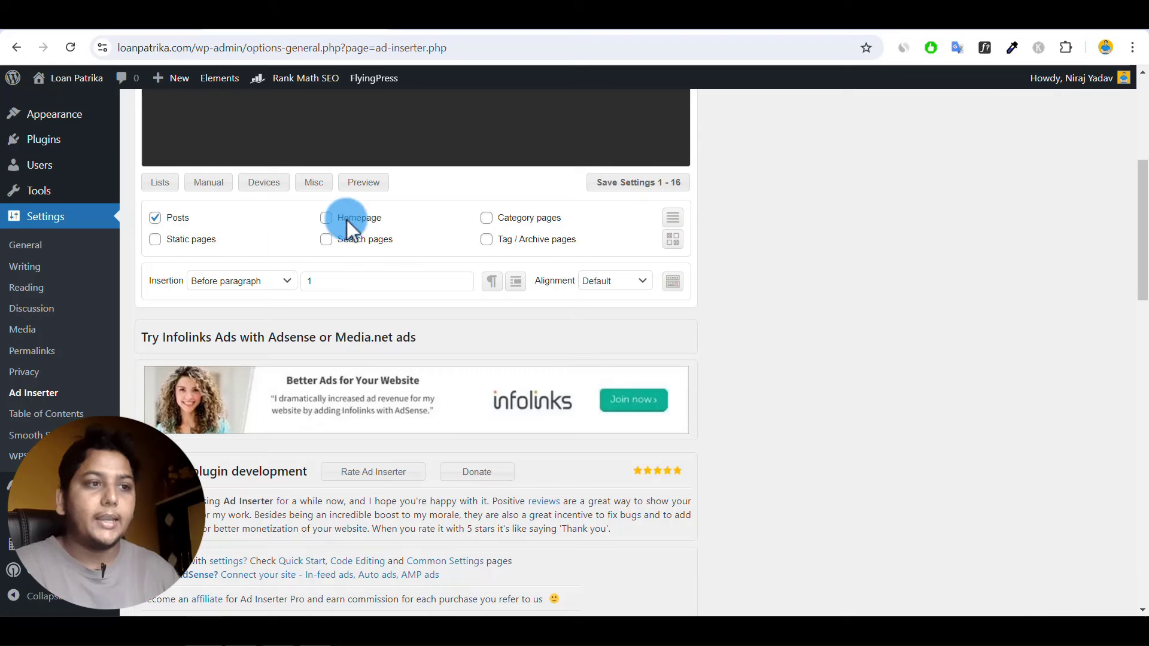
{"action": "left_click", "coordinate": [288, 281]}
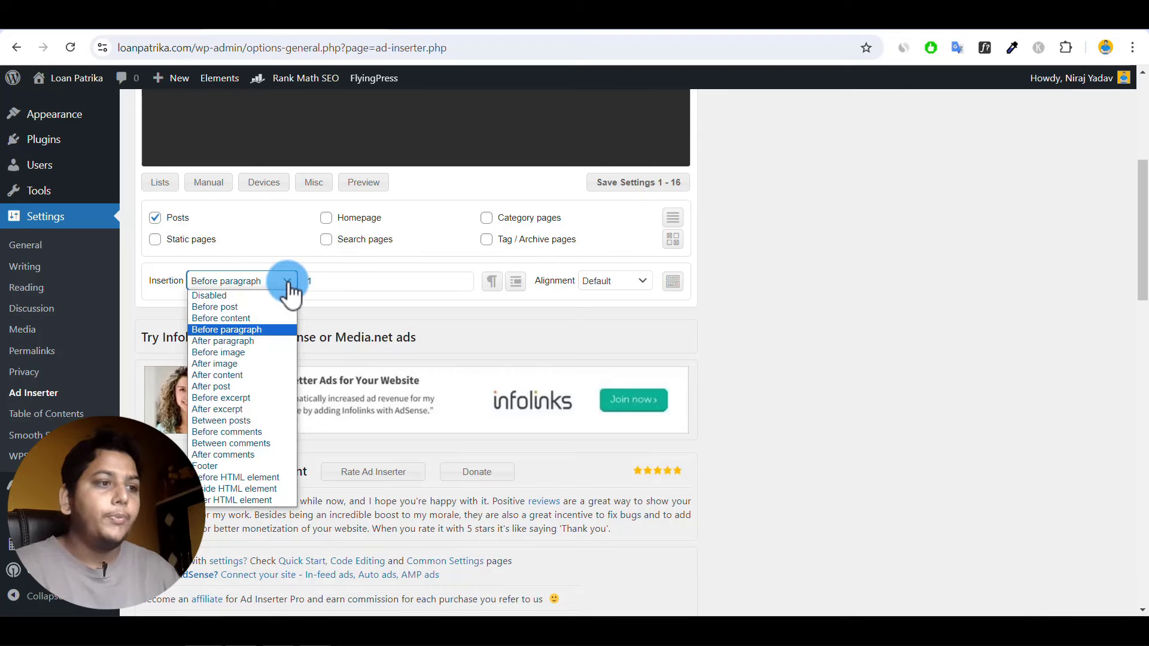
{"action": "left_click", "coordinate": [228, 318]}
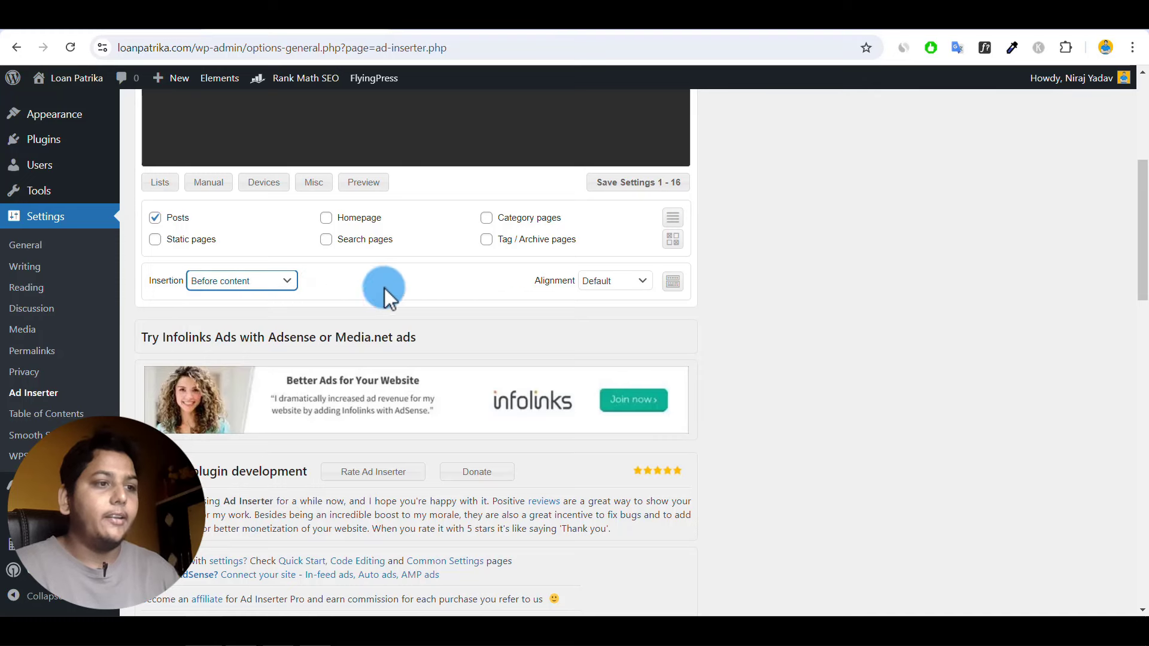
{"action": "left_click", "coordinate": [628, 184]}
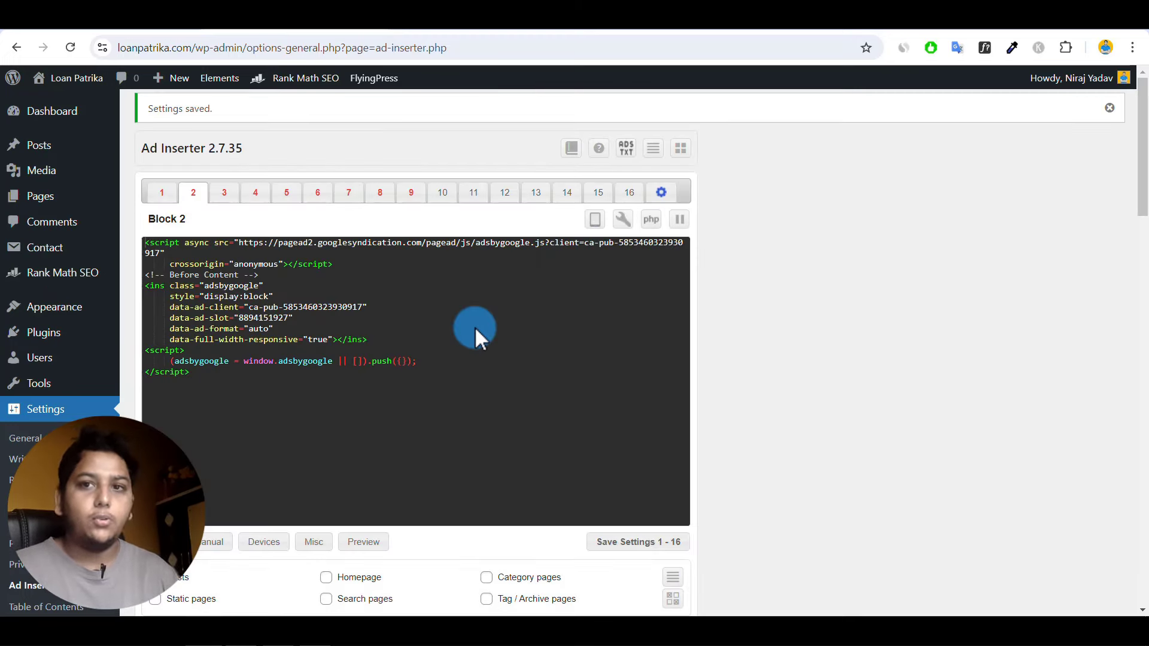
Open the loanpatrika.com homepage to check the ad placement, and return to the Ad Inserter settings.
{"action": "left_click", "coordinate": [446, 27]}
{"action": "left_click", "coordinate": [230, 90]}
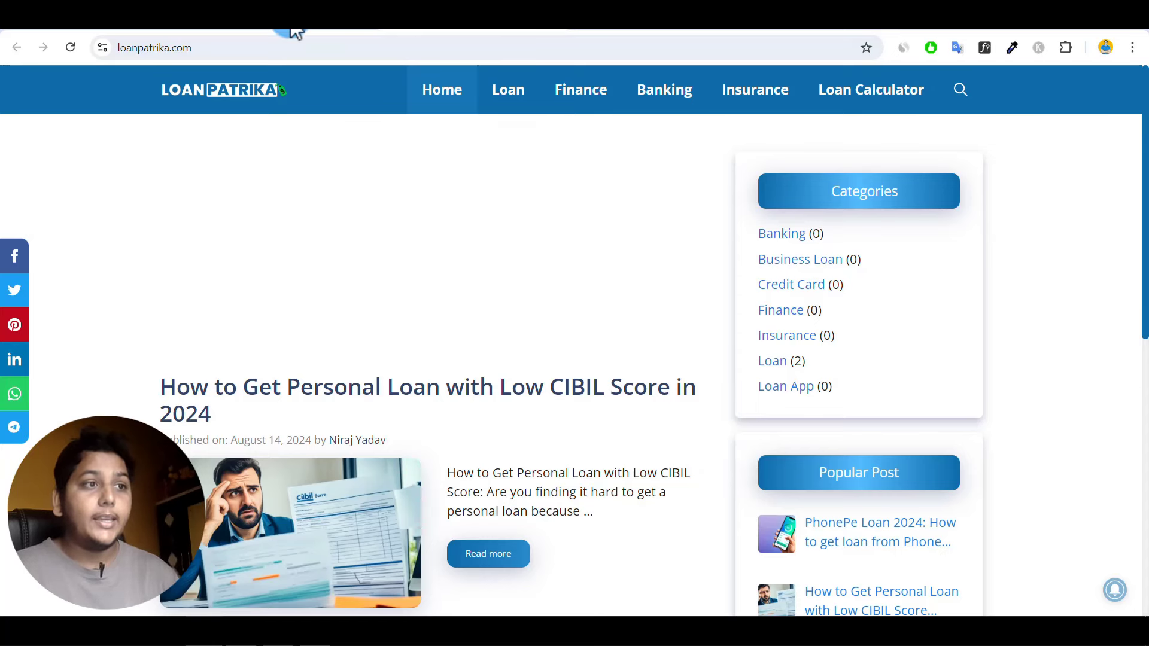
{"action": "left_click", "coordinate": [359, 23]}
Enable Block 1 on category, tag/archive, search and static pages as well, and save the settings.
{"action": "left_click", "coordinate": [170, 194]}
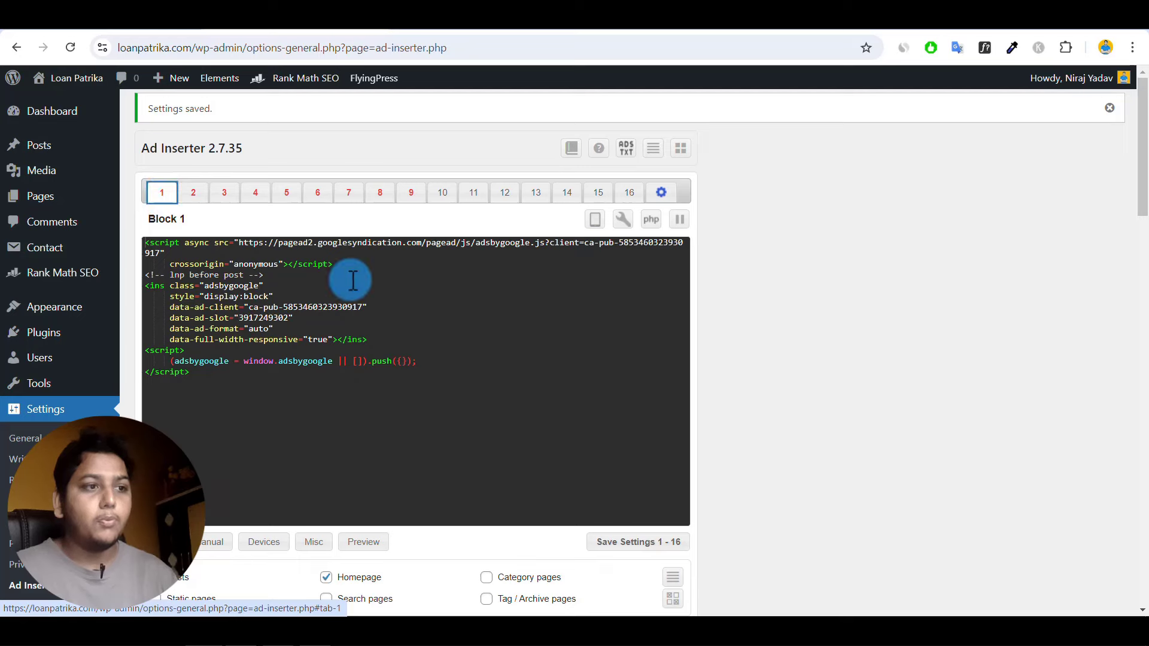
{"action": "scroll", "coordinate": [346, 279], "scroll_direction": "down", "scroll_amount": 5}
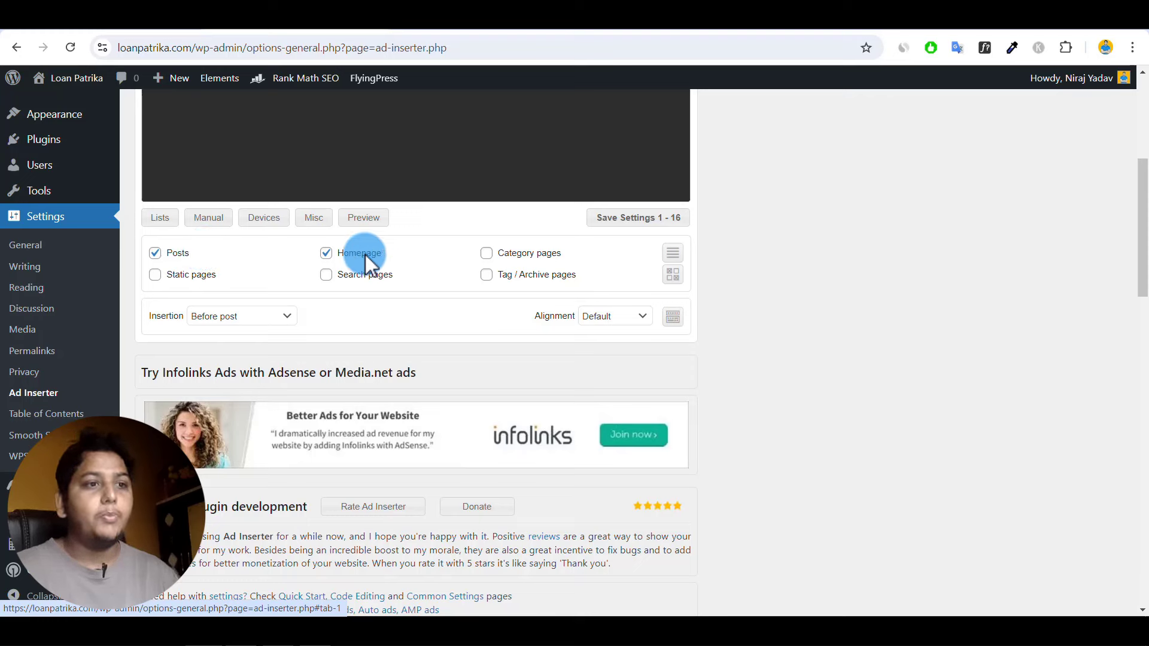
{"action": "left_click", "coordinate": [486, 254]}
{"action": "left_click", "coordinate": [486, 275]}
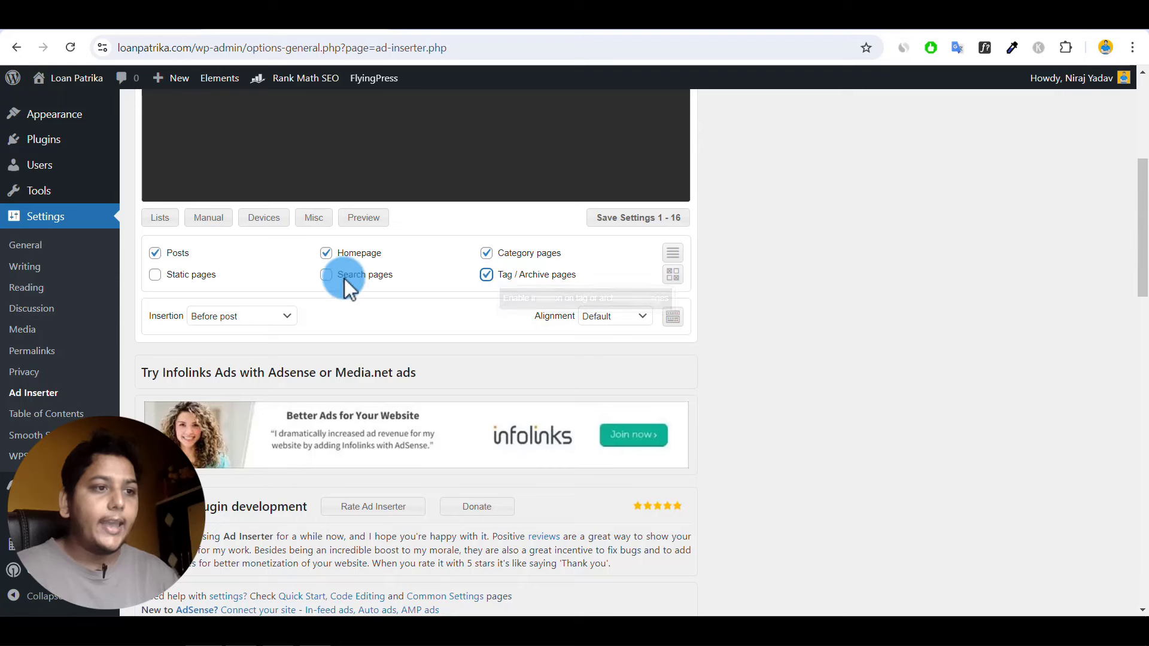
{"action": "left_click", "coordinate": [326, 275]}
{"action": "left_click", "coordinate": [155, 276]}
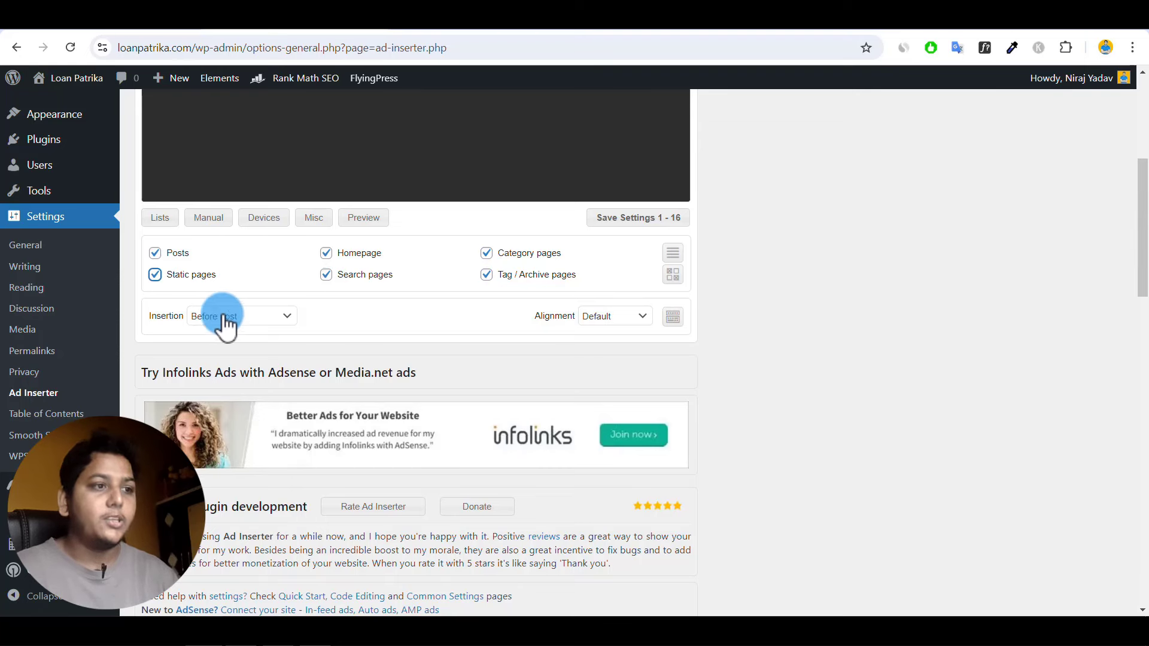
{"action": "left_click", "coordinate": [639, 222]}
{"action": "left_click", "coordinate": [328, 328]}
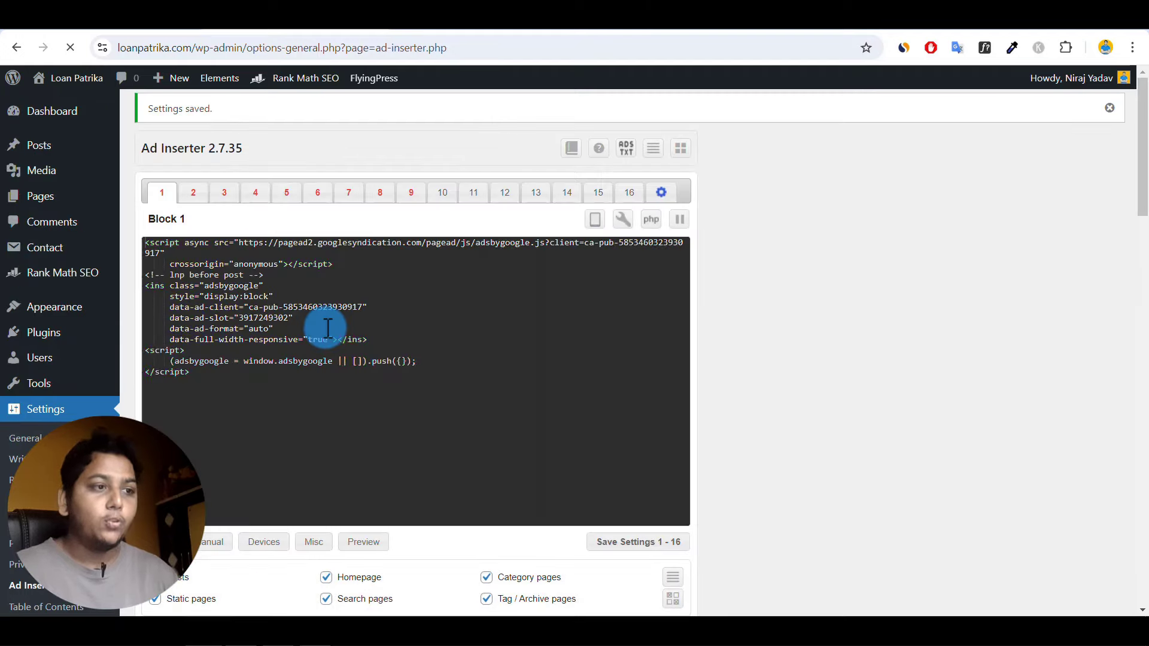
Review the enabled page types and insertion settings of Block 1 and Block 2, and save the settings again.
{"action": "scroll", "coordinate": [326, 328], "scroll_direction": "down", "scroll_amount": 10}
{"action": "scroll", "coordinate": [323, 328], "scroll_direction": "up", "scroll_amount": 5}
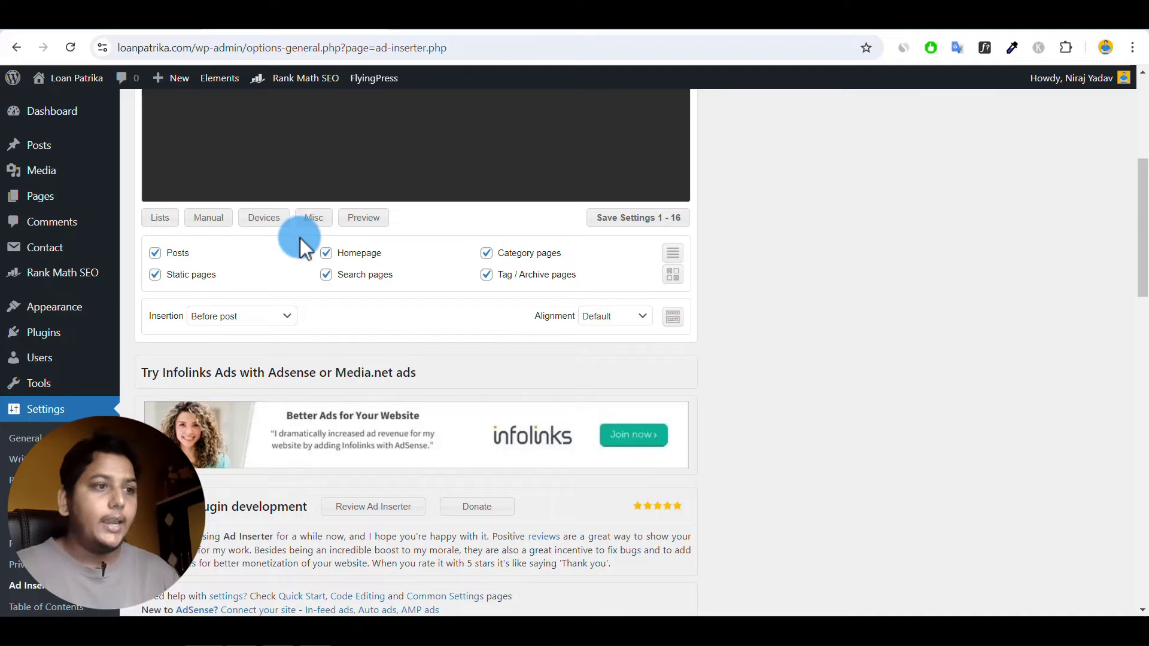
{"action": "scroll", "coordinate": [228, 292], "scroll_direction": "up", "scroll_amount": 5}
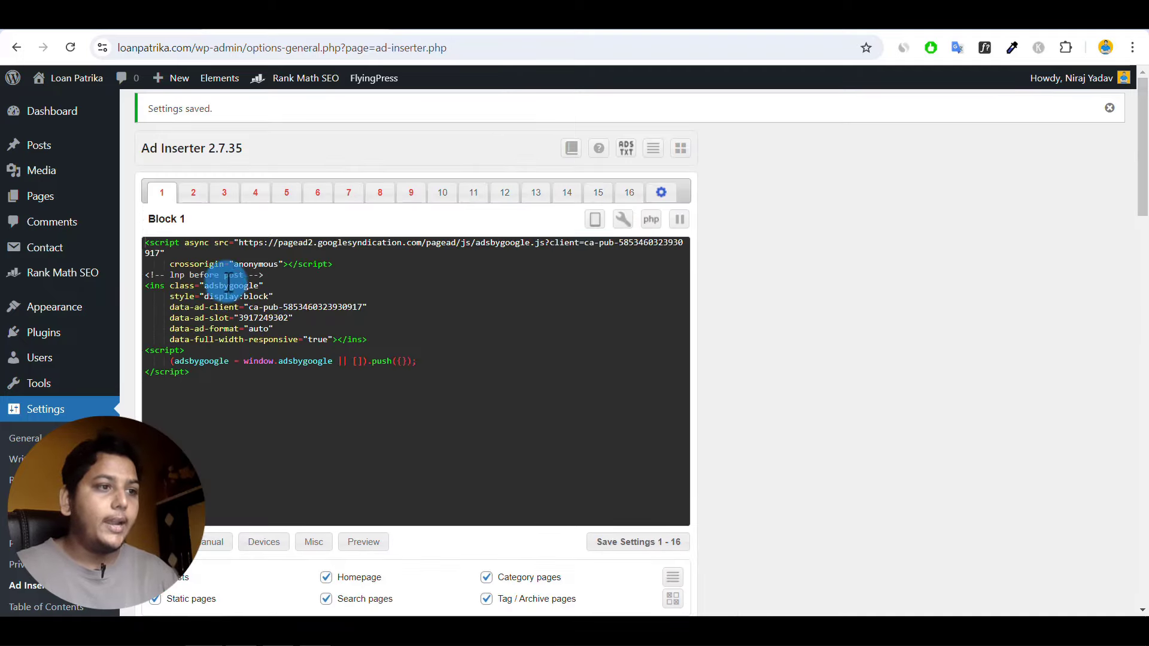
{"action": "left_click", "coordinate": [193, 192]}
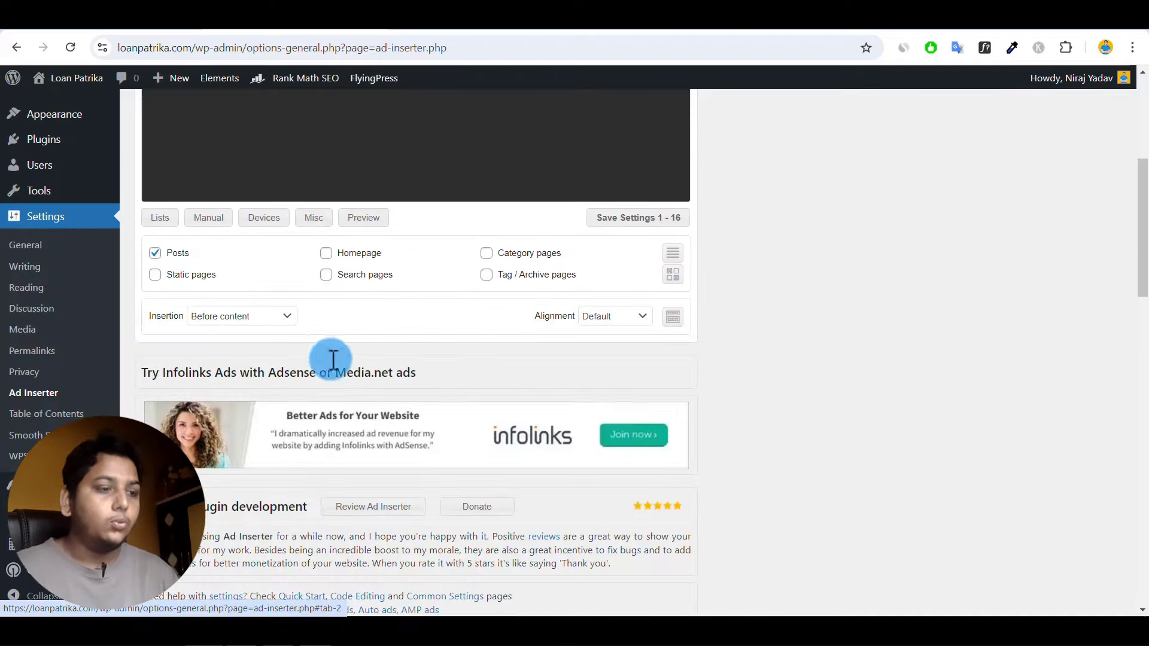
{"action": "scroll", "coordinate": [328, 358], "scroll_direction": "down", "scroll_amount": 5}
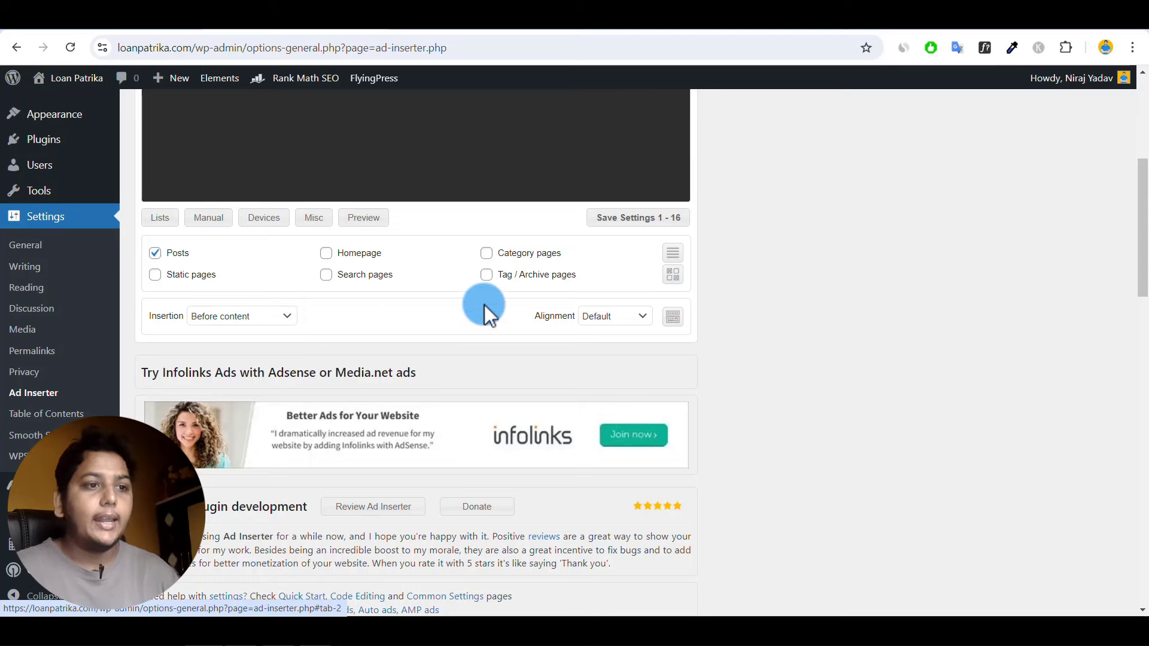
{"action": "scroll", "coordinate": [396, 268], "scroll_direction": "up", "scroll_amount": 5}
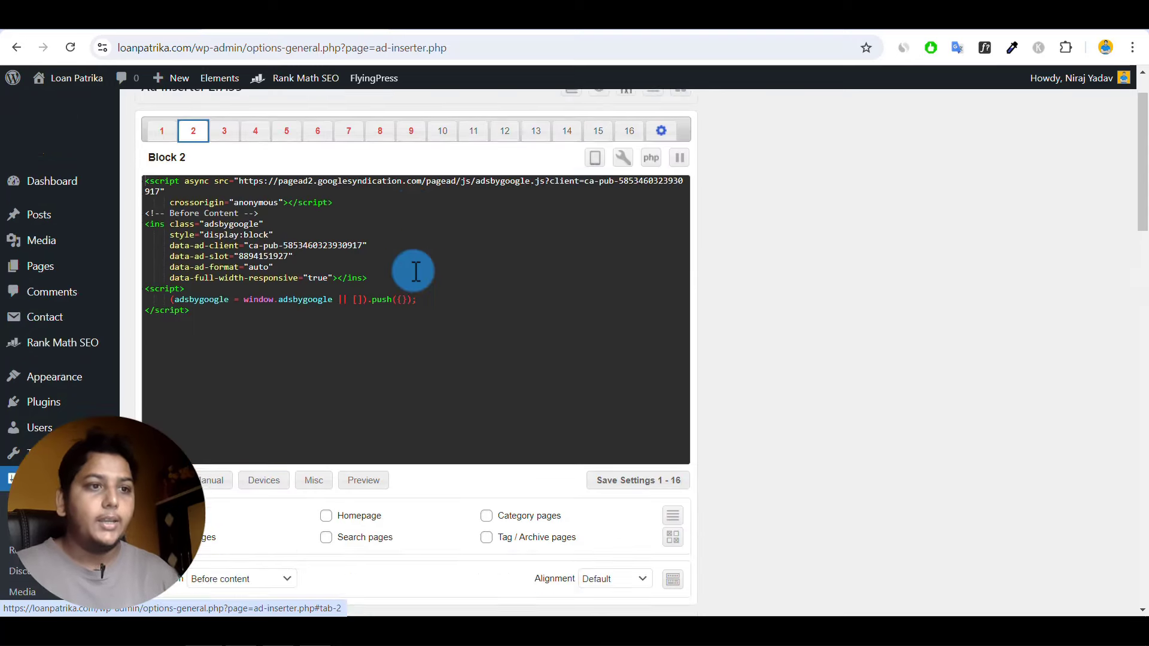
{"action": "left_click", "coordinate": [655, 542]}
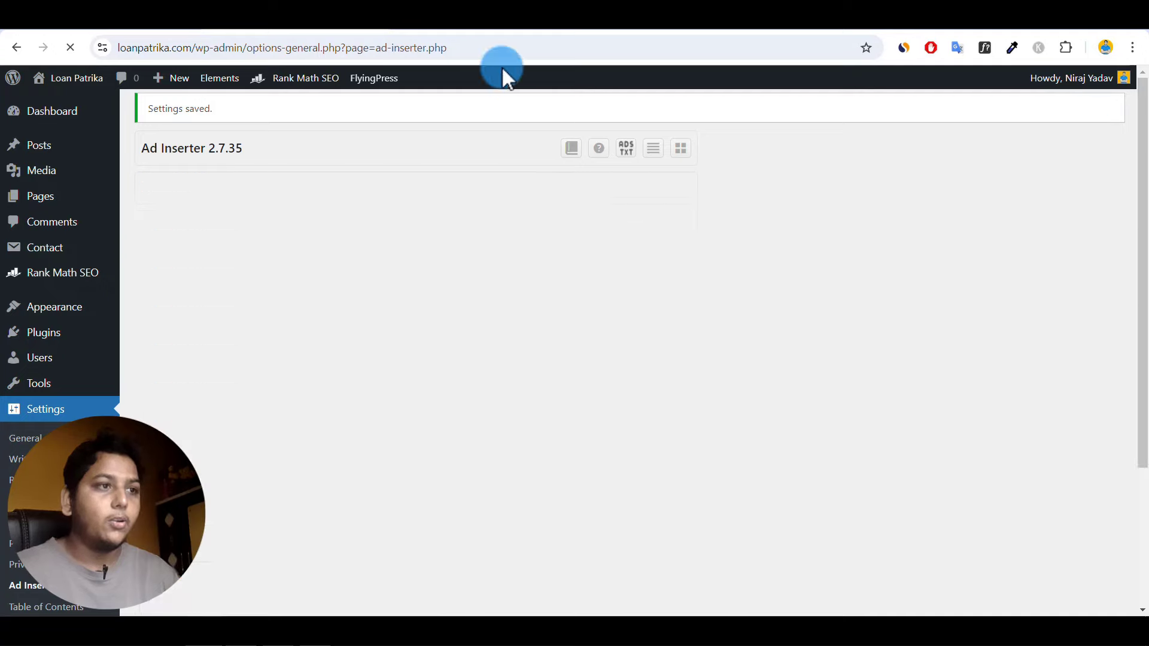
Examine the ad spaces on the loanpatrika.com homepage and throughout the article "How to Get Personal Loan with Low CIBIL Score in 2024".
{"action": "left_click", "coordinate": [479, 15]}
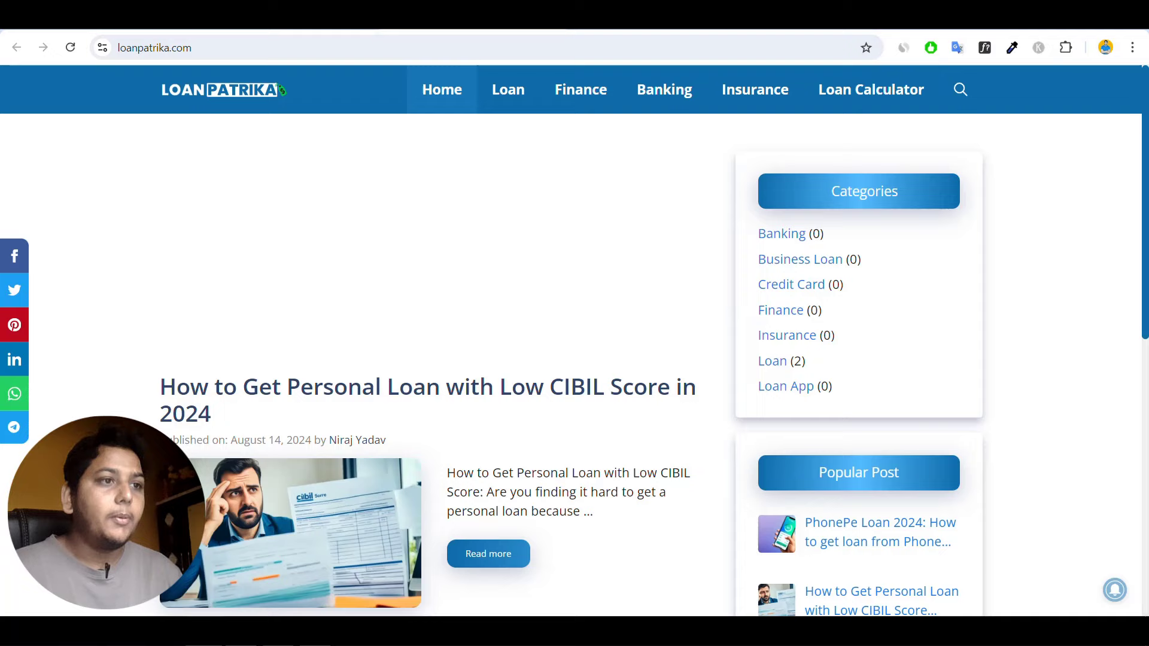
{"action": "scroll", "coordinate": [518, 419], "scroll_direction": "down", "scroll_amount": 4}
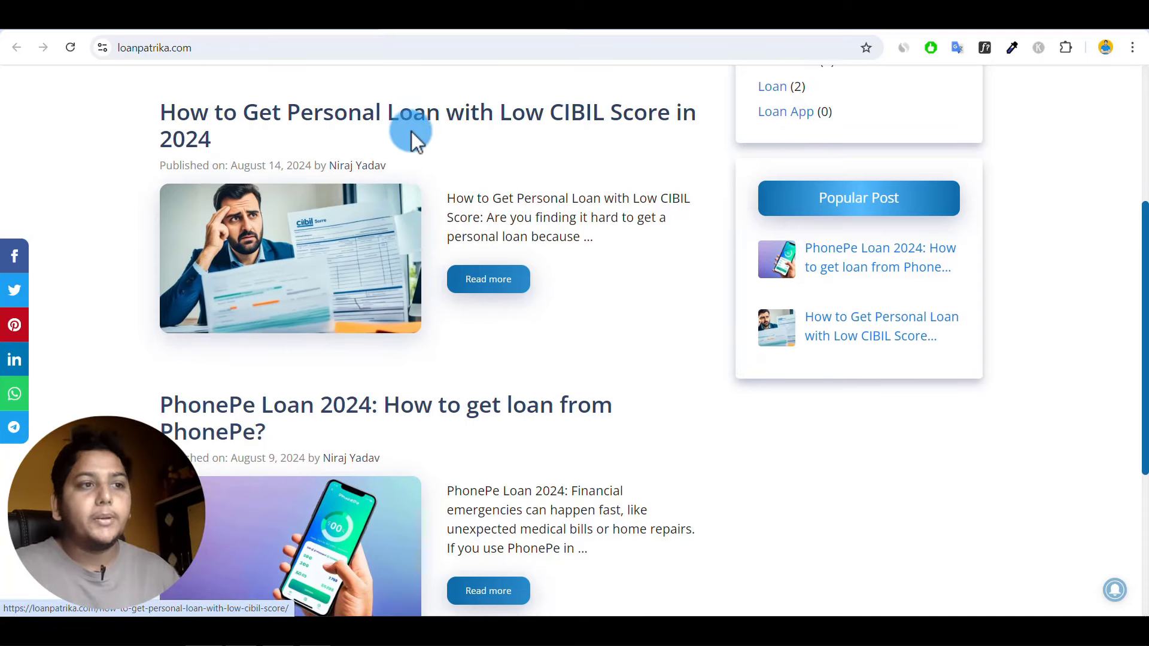
{"action": "left_click", "coordinate": [496, 290]}
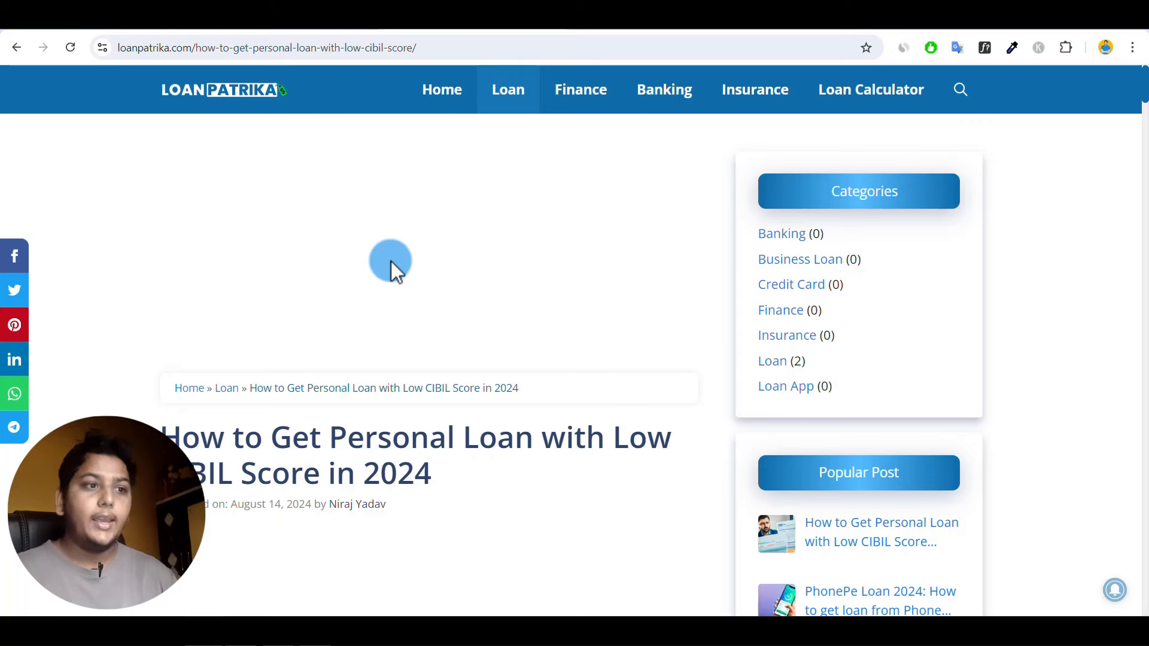
{"action": "scroll", "coordinate": [391, 261], "scroll_direction": "down", "scroll_amount": 5}
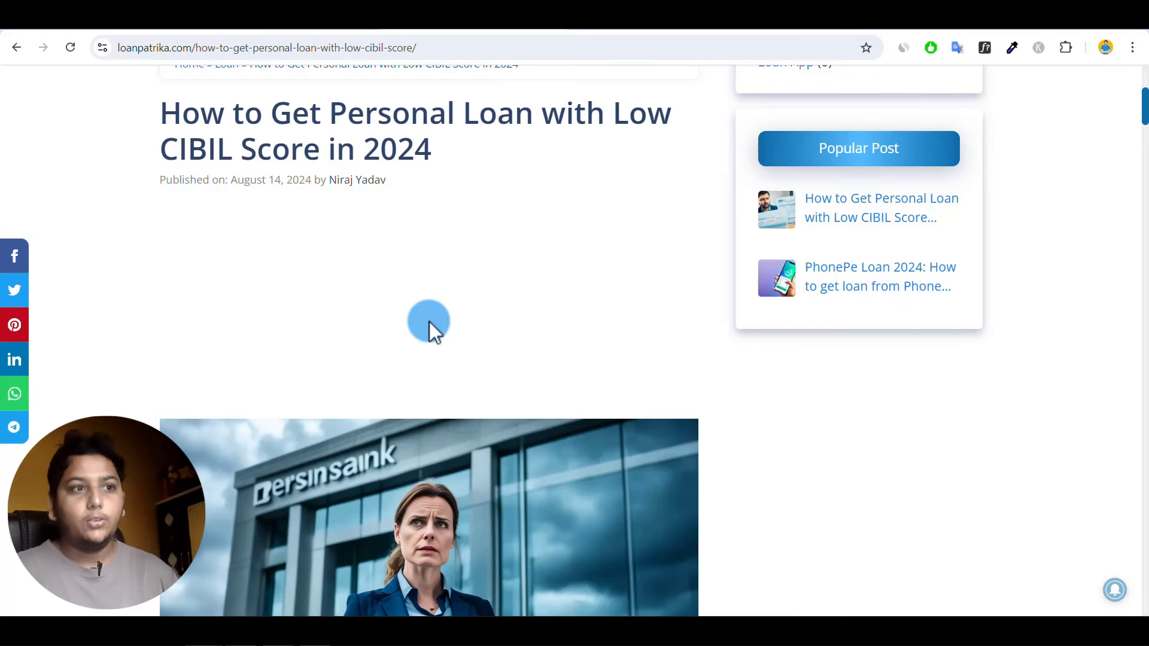
{"action": "scroll", "coordinate": [432, 336], "scroll_direction": "up", "scroll_amount": 5}
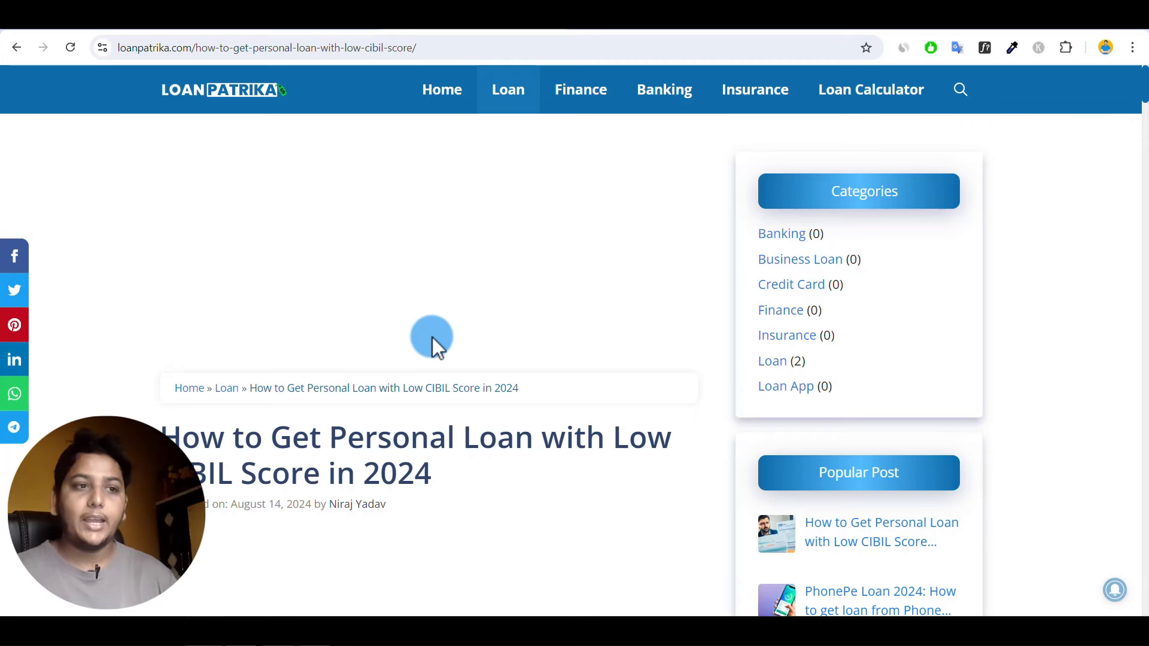
{"action": "scroll", "coordinate": [432, 336], "scroll_direction": "down", "scroll_amount": 5}
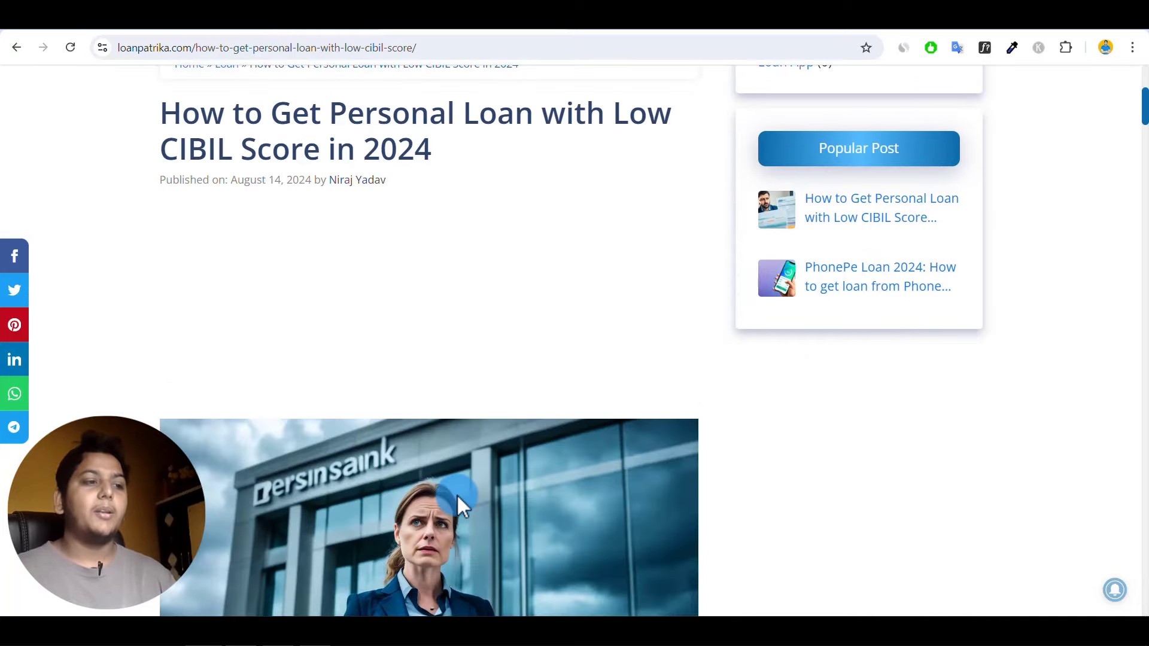
{"action": "scroll", "coordinate": [457, 493], "scroll_direction": "down", "scroll_amount": 2}
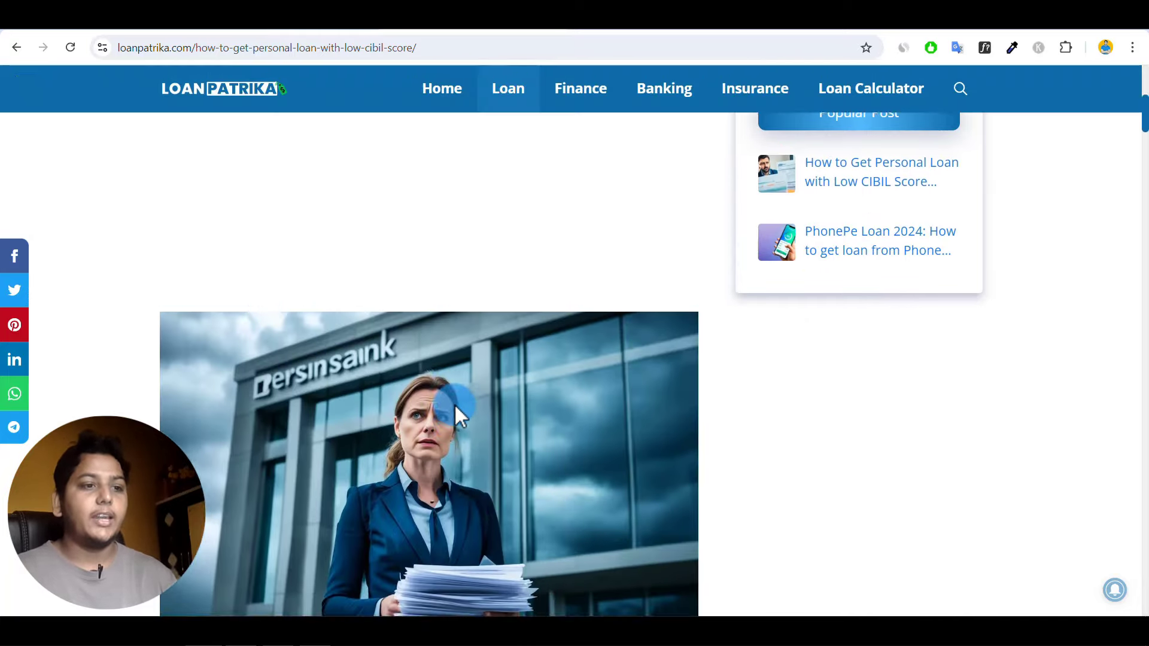
{"action": "scroll", "coordinate": [454, 403], "scroll_direction": "down", "scroll_amount": 6}
{"action": "scroll", "coordinate": [455, 404], "scroll_direction": "down", "scroll_amount": 20}
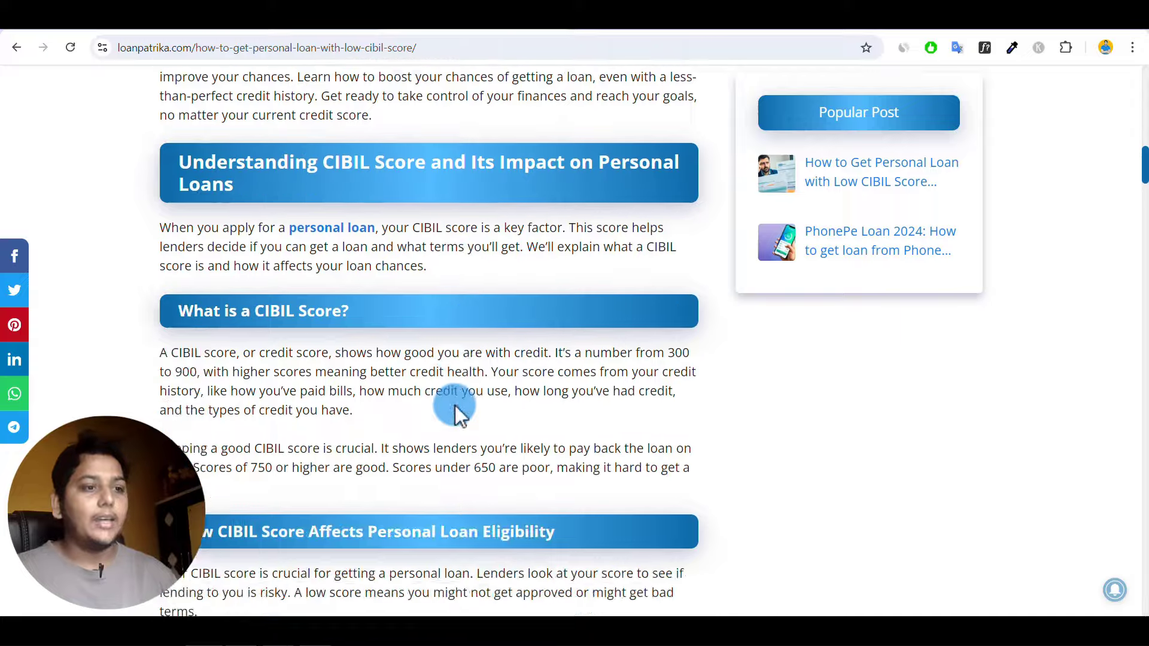
{"action": "scroll", "coordinate": [454, 403], "scroll_direction": "down", "scroll_amount": 10}
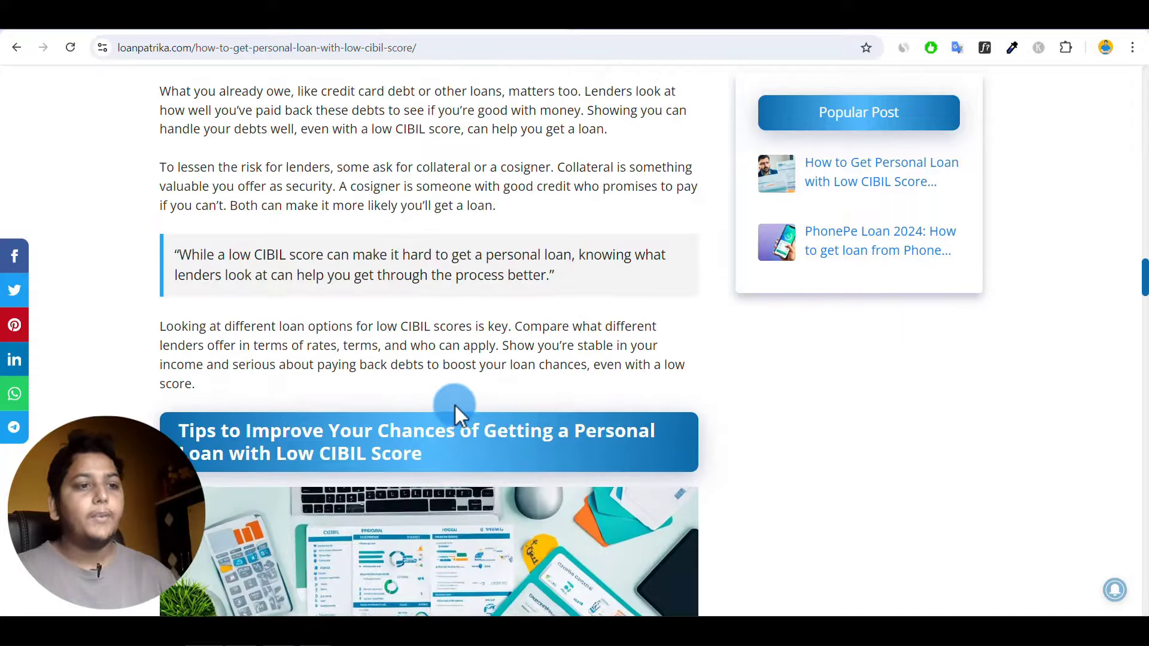
{"action": "scroll", "coordinate": [454, 403], "scroll_direction": "up", "scroll_amount": 15}
{"action": "scroll", "coordinate": [454, 404], "scroll_direction": "up", "scroll_amount": 15}
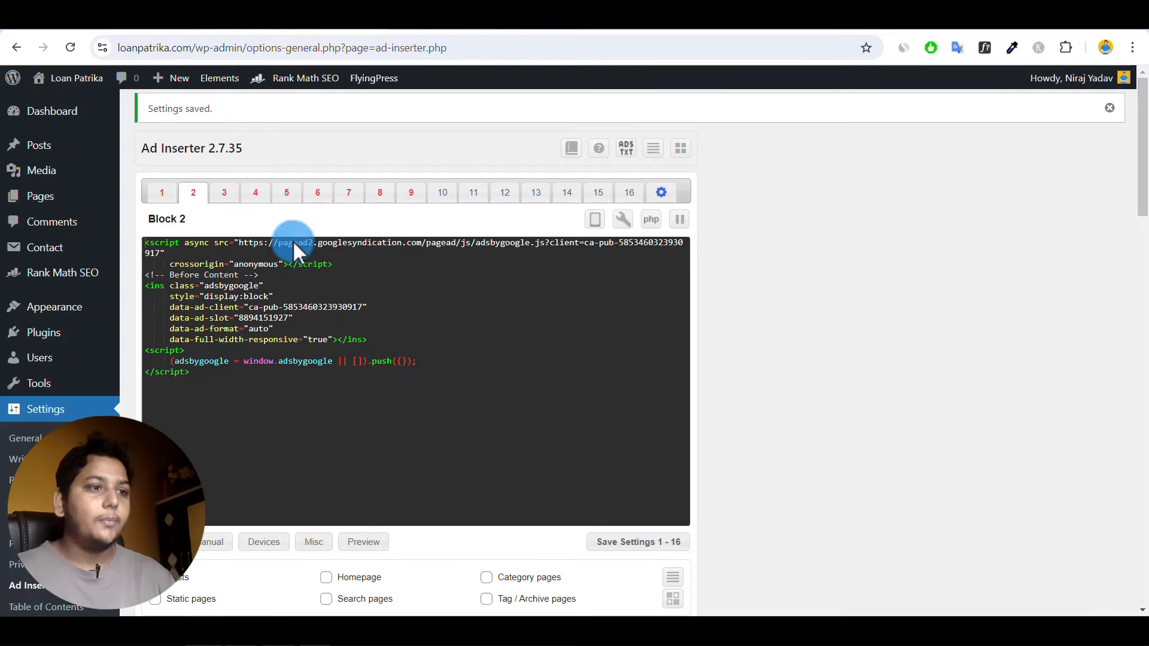
Switch to Google AdSense, create a responsive display ad unit named "Side Bar 1", and copy its HTML code.
{"action": "left_click", "coordinate": [372, 325]}
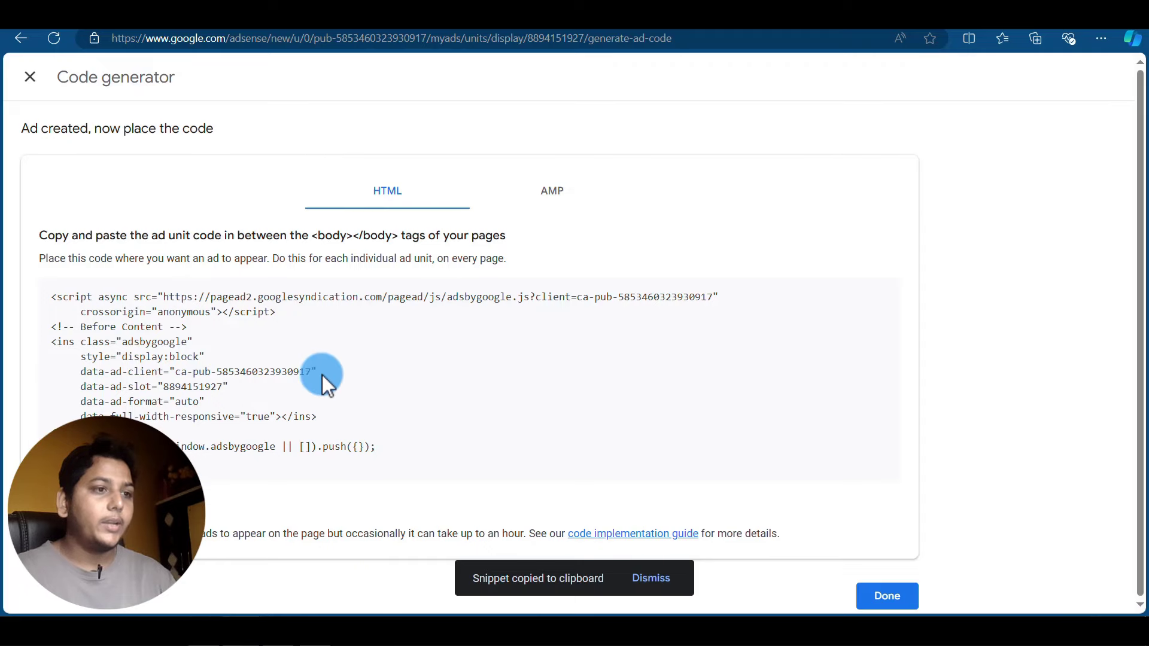
{"action": "left_click", "coordinate": [881, 598]}
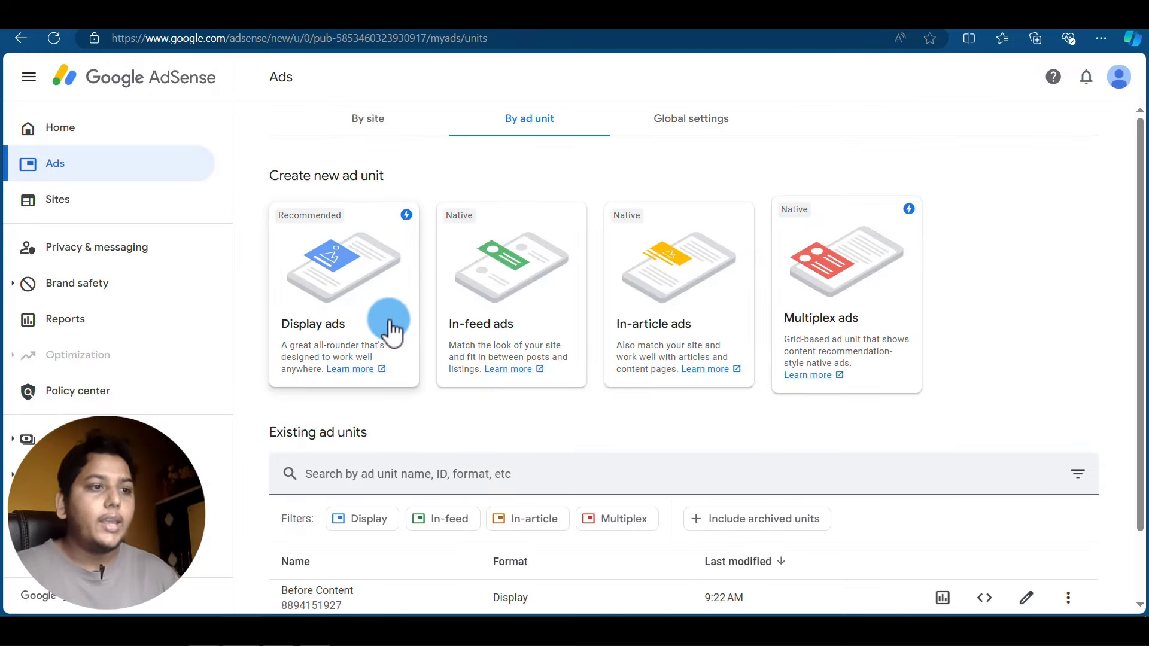
{"action": "left_click", "coordinate": [368, 328]}
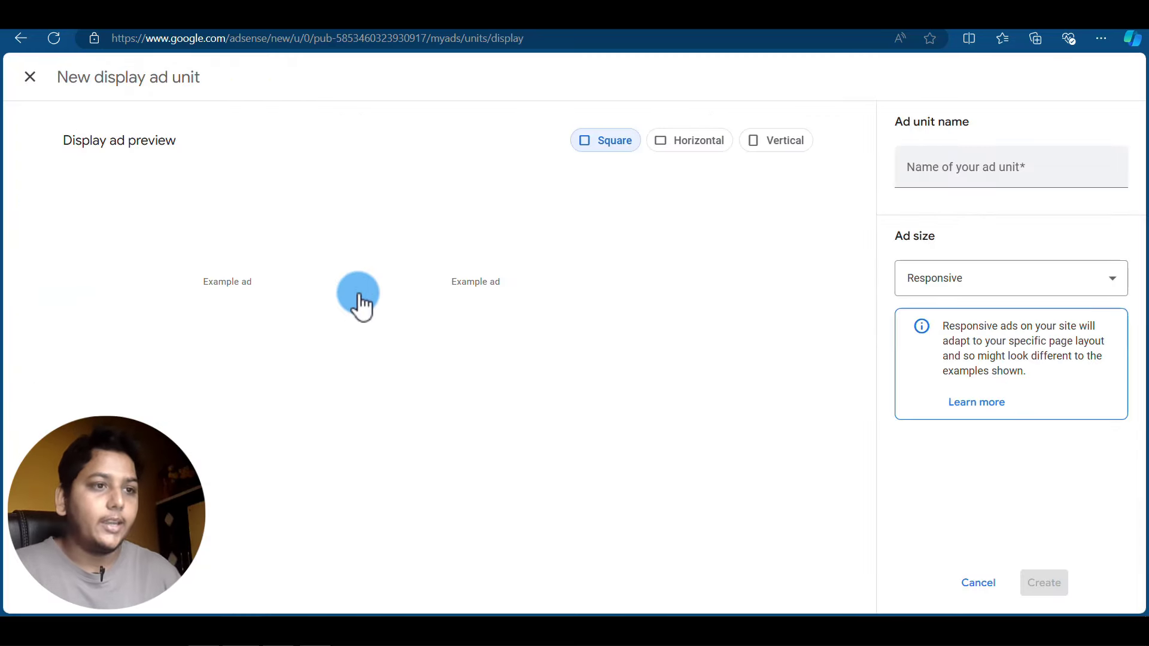
{"action": "left_click", "coordinate": [955, 171]}
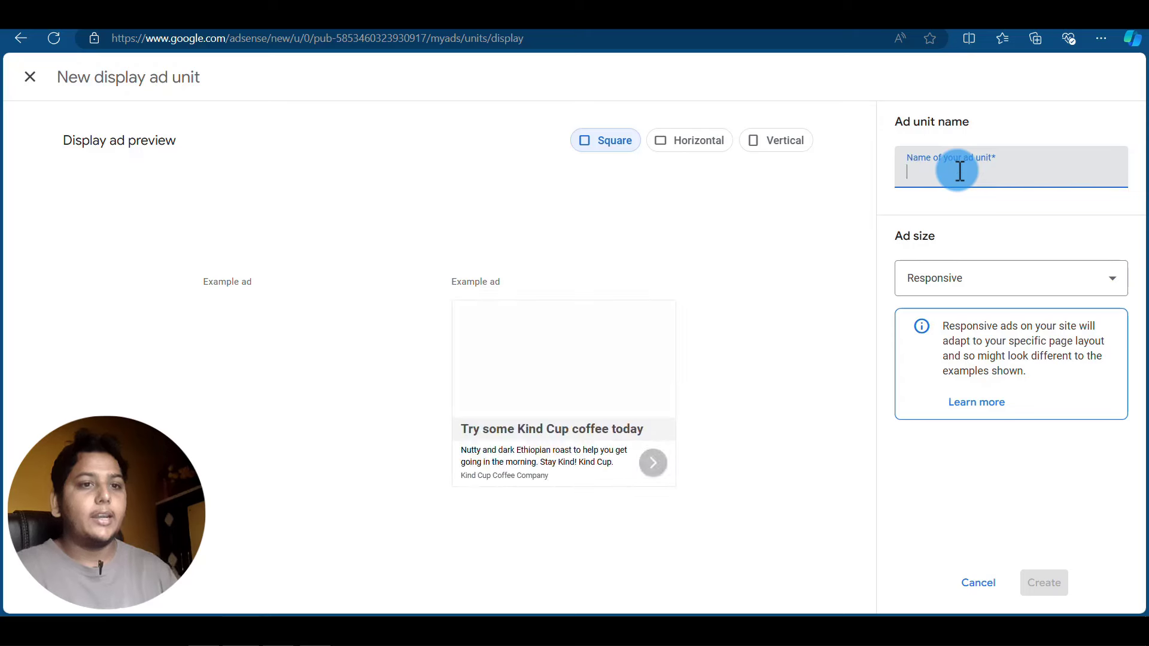
{"action": "type", "text": "Side"}
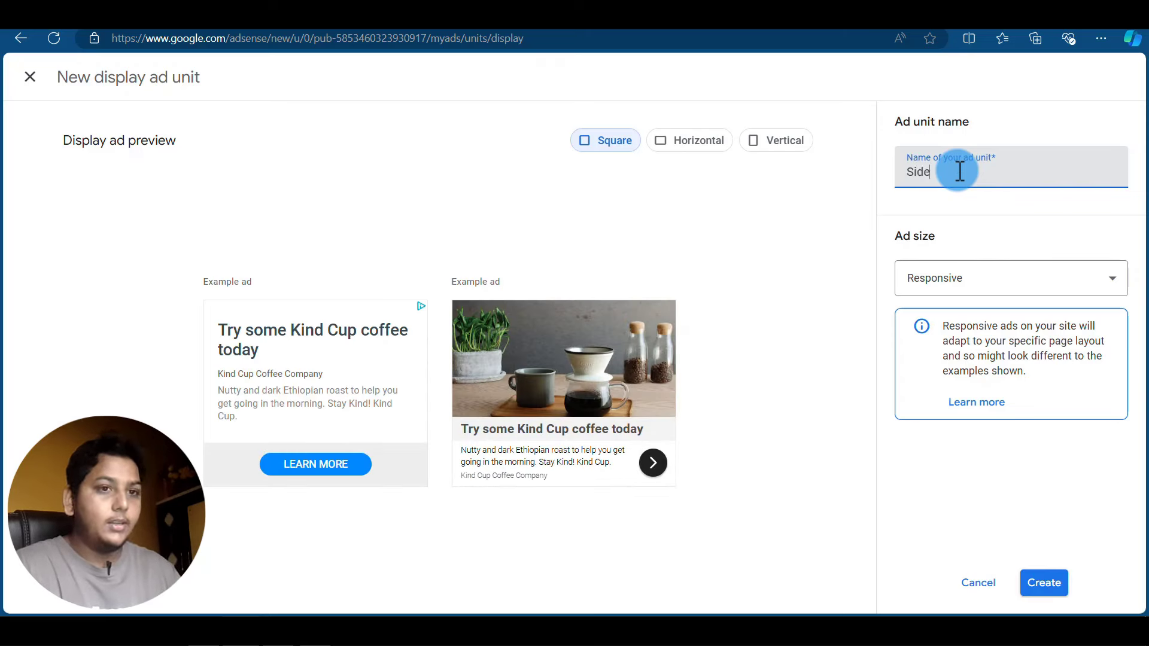
{"action": "type", "text": " Bar 1"}
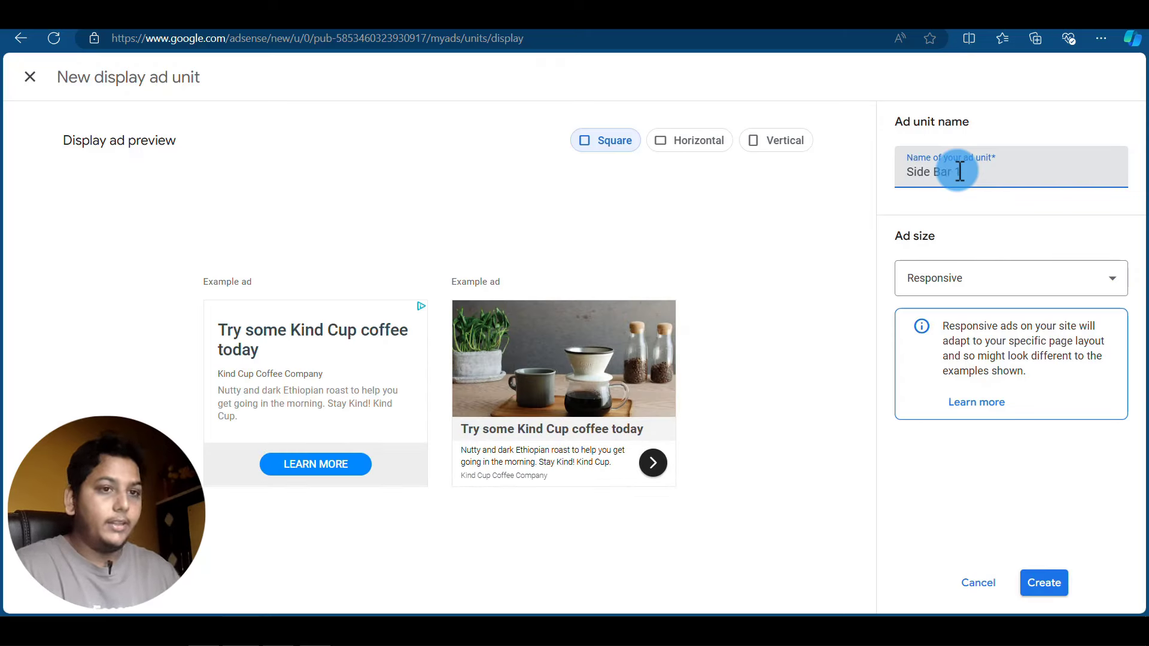
{"action": "left_click", "coordinate": [1044, 583]}
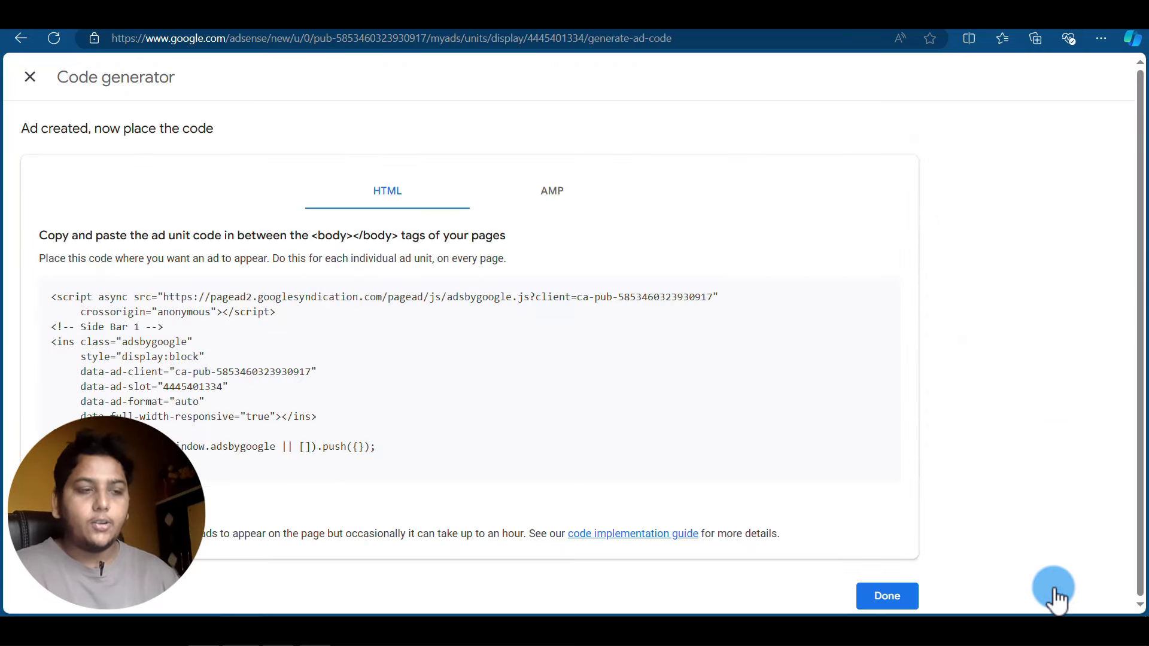
{"action": "left_click", "coordinate": [84, 505]}
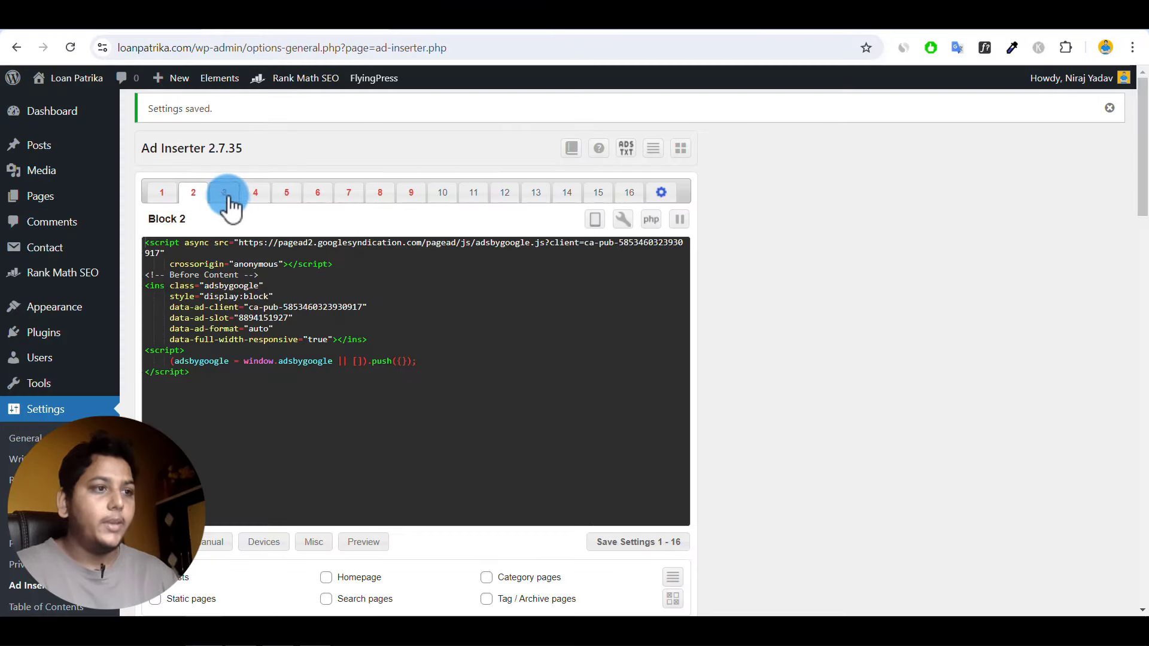
Paste the Side Bar 1 ad code into Ad Inserter's Block 3 and enable static, homepage, search, category and tag/archive pages.
{"action": "left_click", "coordinate": [225, 199]}
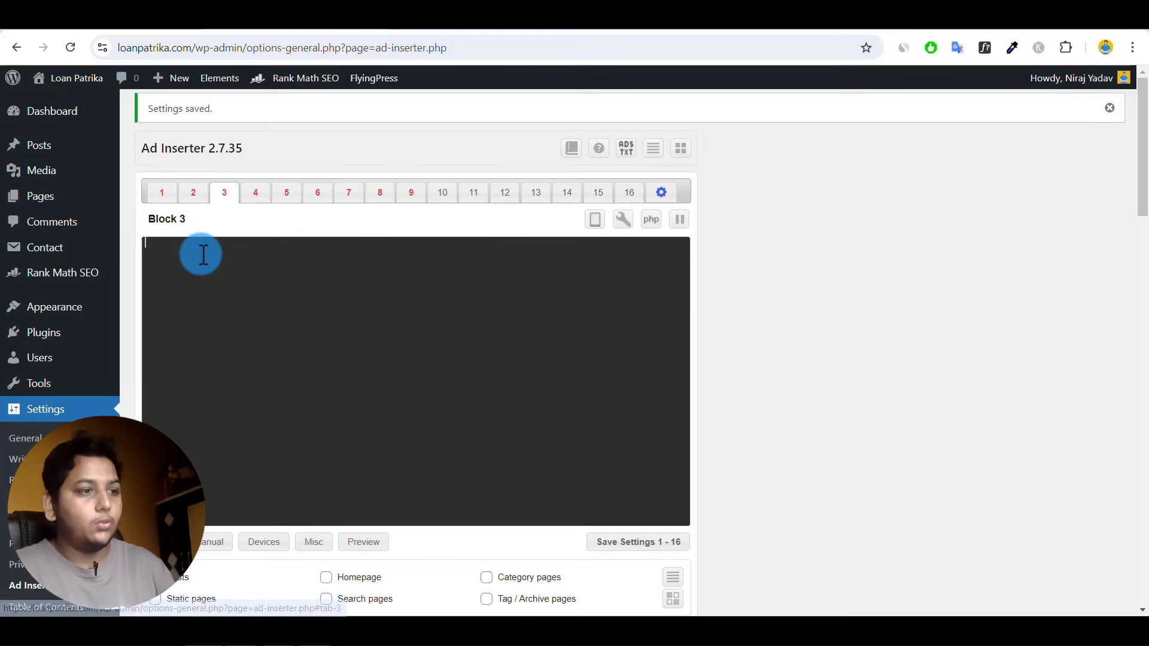
{"action": "key", "text": "ctrl+v"}
{"action": "scroll", "coordinate": [225, 295], "scroll_direction": "down", "scroll_amount": 5}
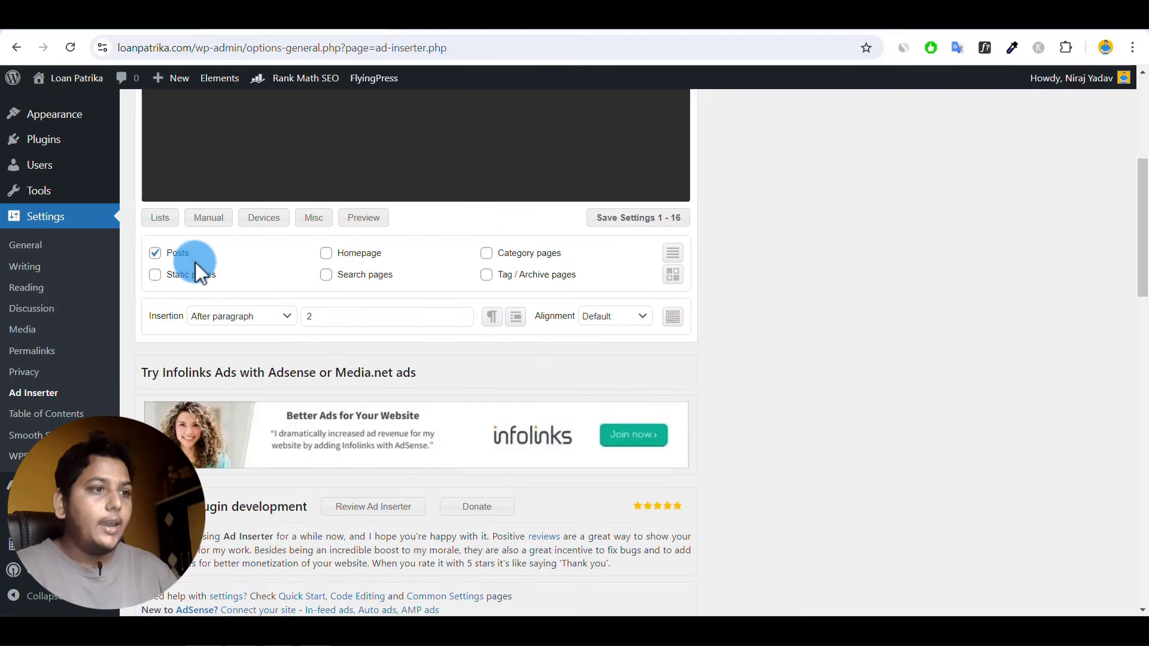
{"action": "left_click", "coordinate": [155, 274]}
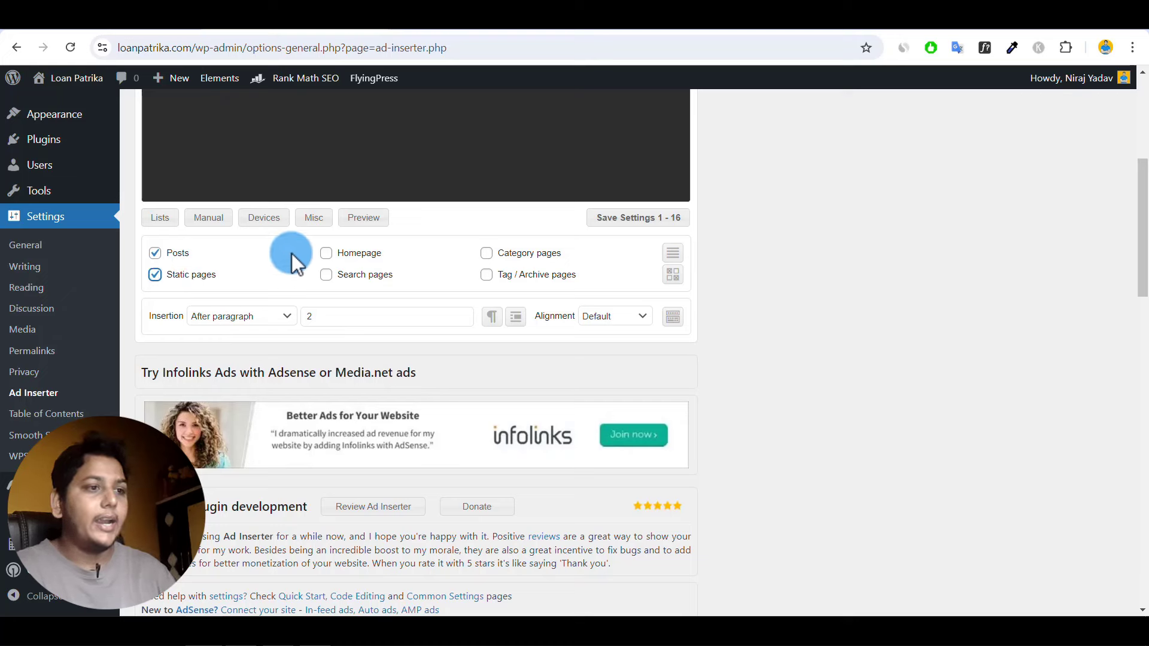
{"action": "left_click", "coordinate": [325, 253]}
{"action": "left_click", "coordinate": [325, 275]}
{"action": "left_click", "coordinate": [486, 253]}
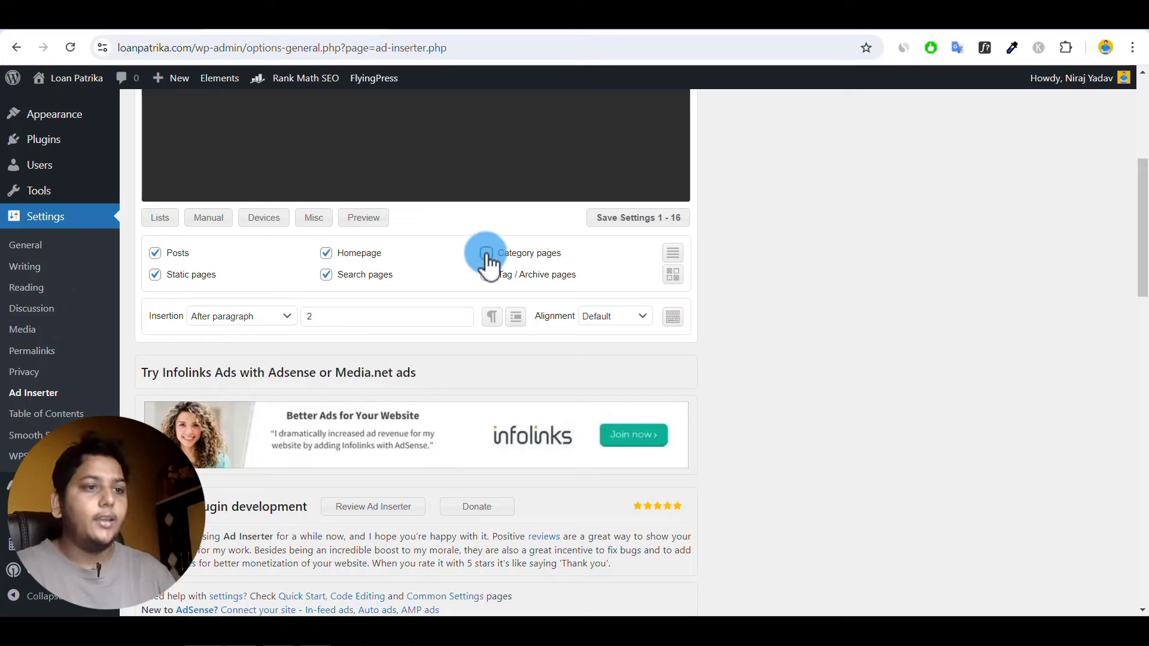
{"action": "left_click", "coordinate": [486, 275]}
Set Block 3's automatic insertion to Disabled and save the Ad Inserter settings.
{"action": "left_click", "coordinate": [280, 318]}
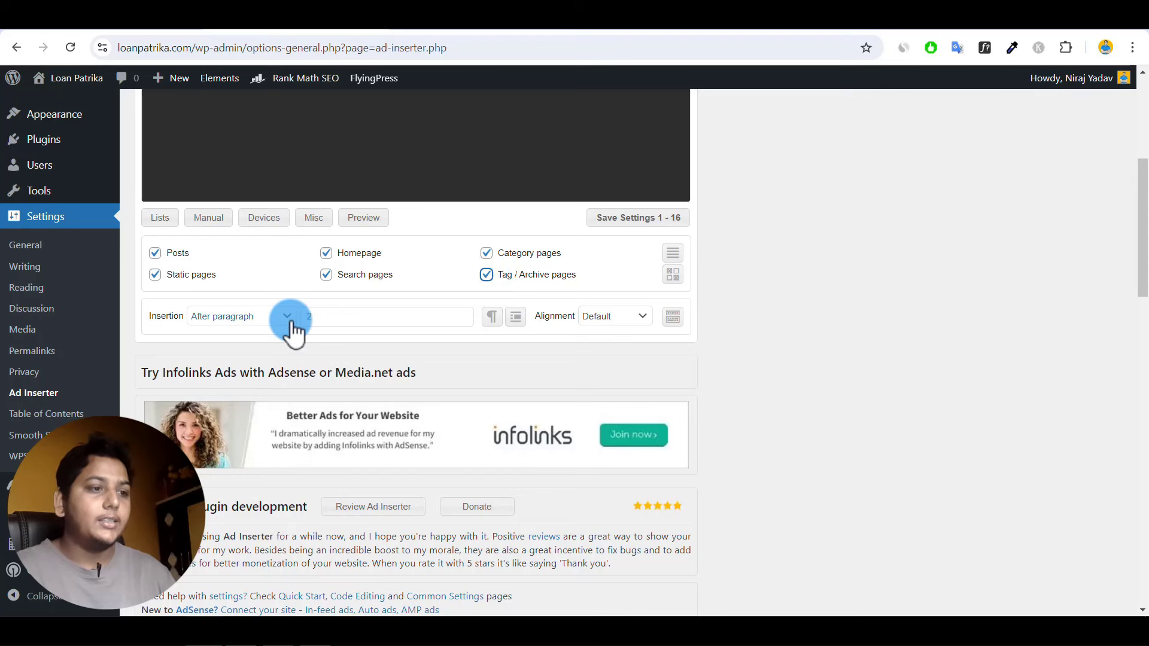
{"action": "left_click", "coordinate": [281, 320]}
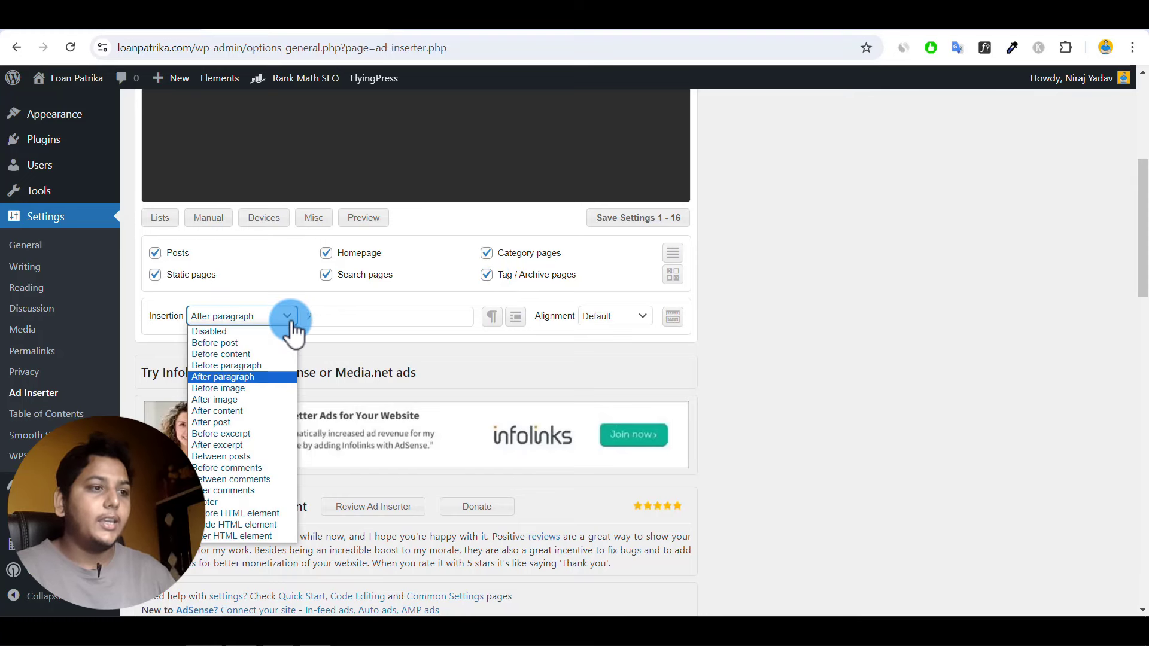
{"action": "left_click", "coordinate": [211, 331]}
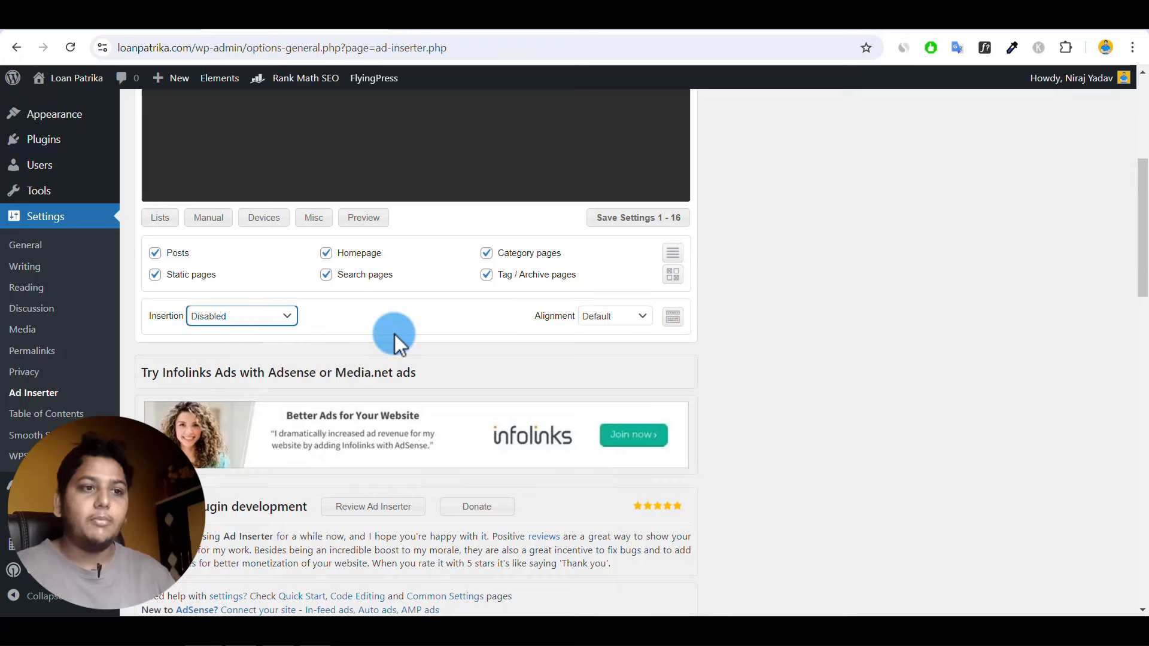
{"action": "key", "text": "Return"}
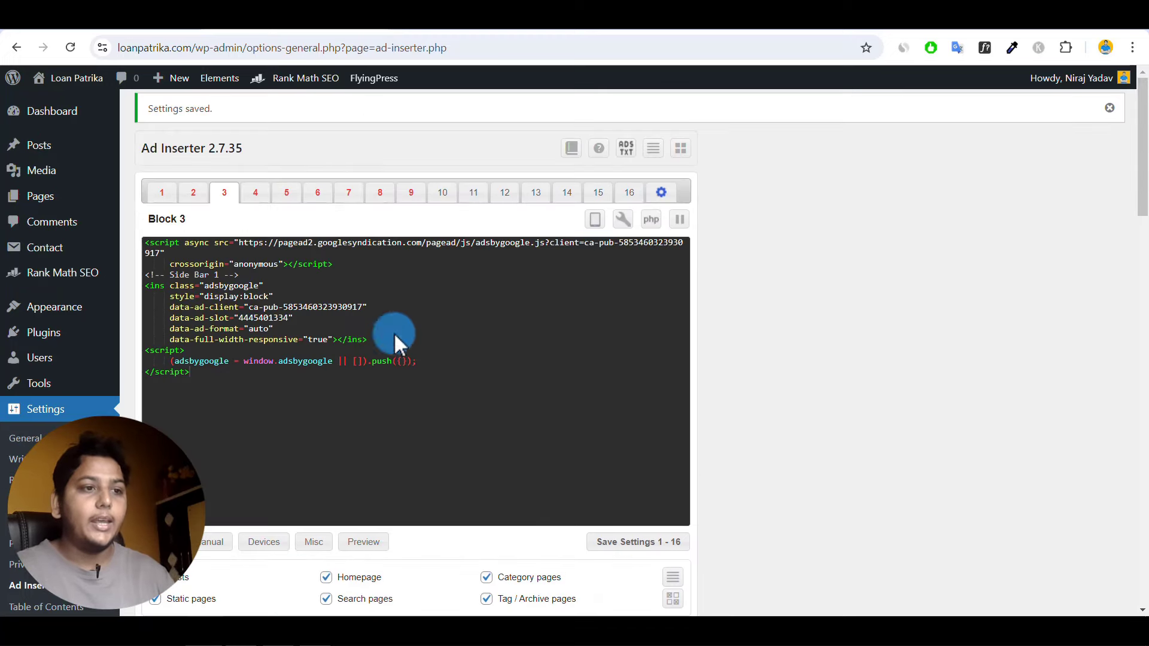
{"action": "left_click", "coordinate": [637, 544]}
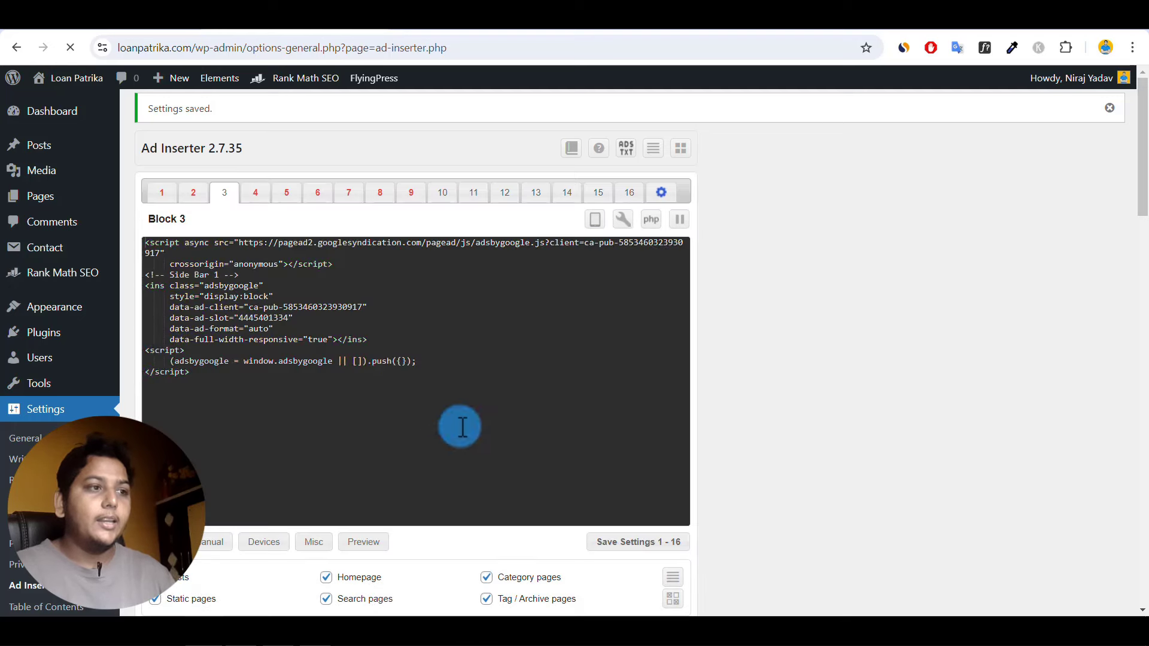
Add an Ad Inserter widget to the Right Sidebar widget area and assign Block 3 to it.
{"action": "mouse_move", "coordinate": [57, 316]}
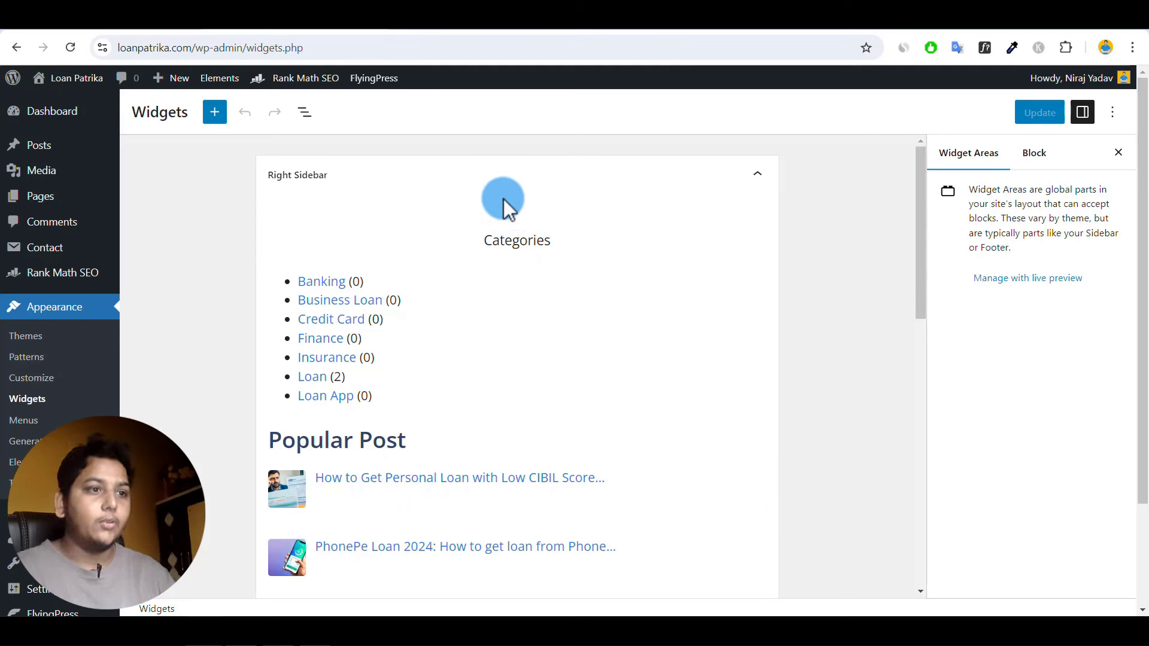
{"action": "scroll", "coordinate": [521, 233], "scroll_direction": "down", "scroll_amount": 5}
{"action": "left_click", "coordinate": [517, 305]}
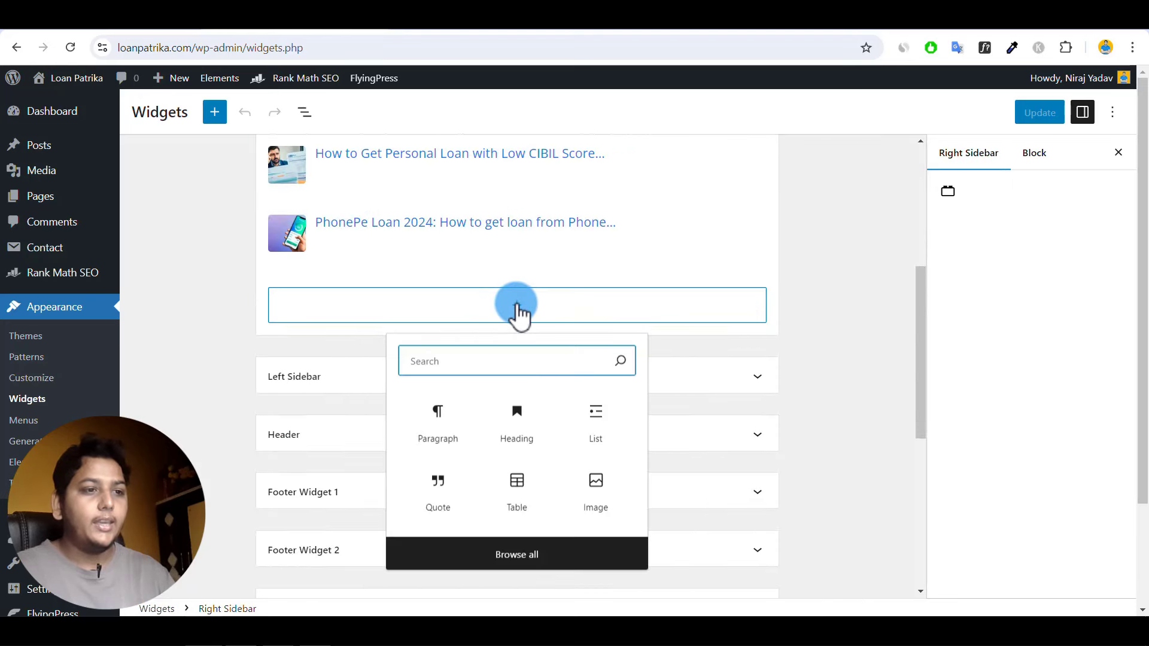
{"action": "left_click", "coordinate": [482, 351]}
{"action": "type", "text": "ad"}
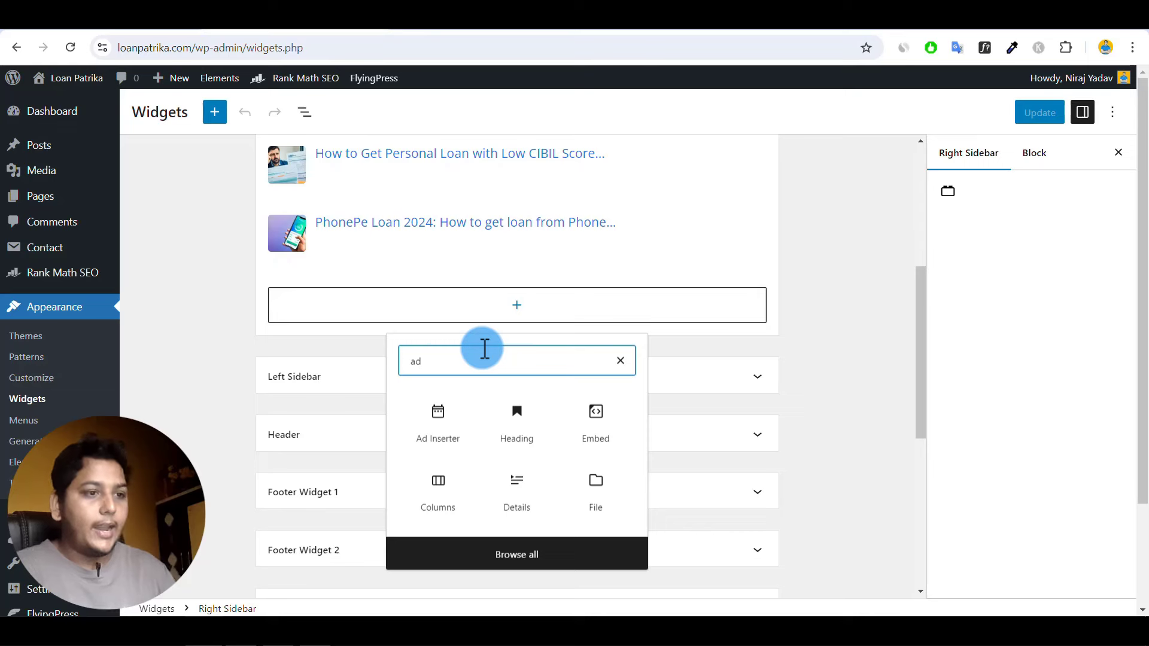
{"action": "left_click", "coordinate": [439, 428]}
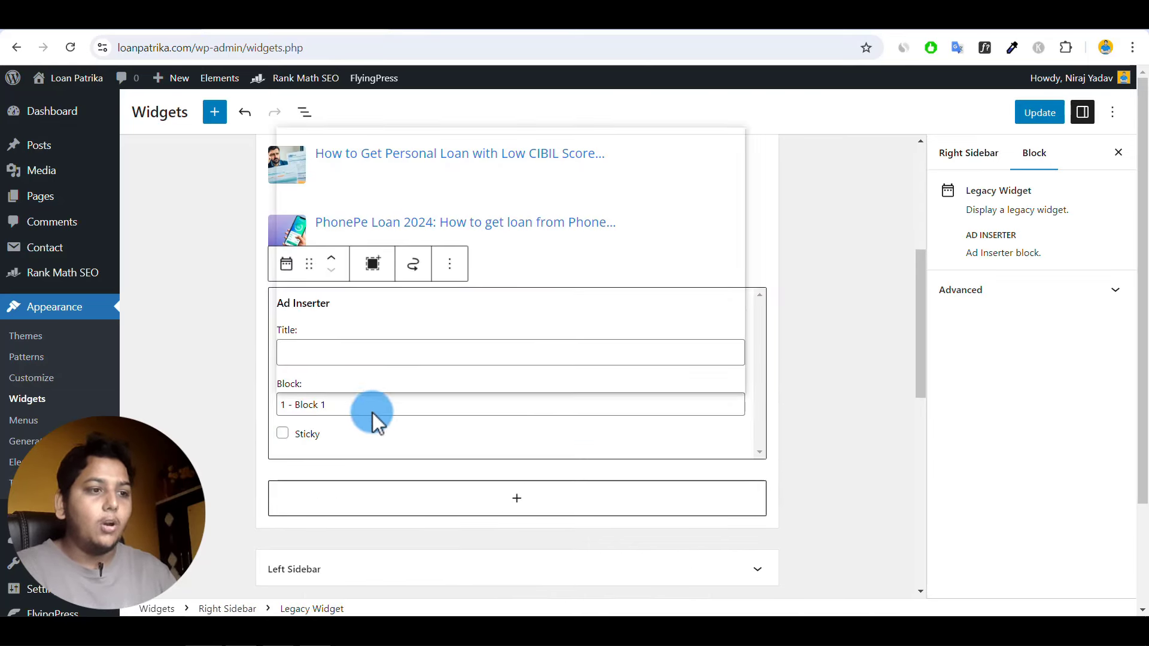
{"action": "left_click", "coordinate": [372, 412]}
{"action": "left_click", "coordinate": [314, 160]}
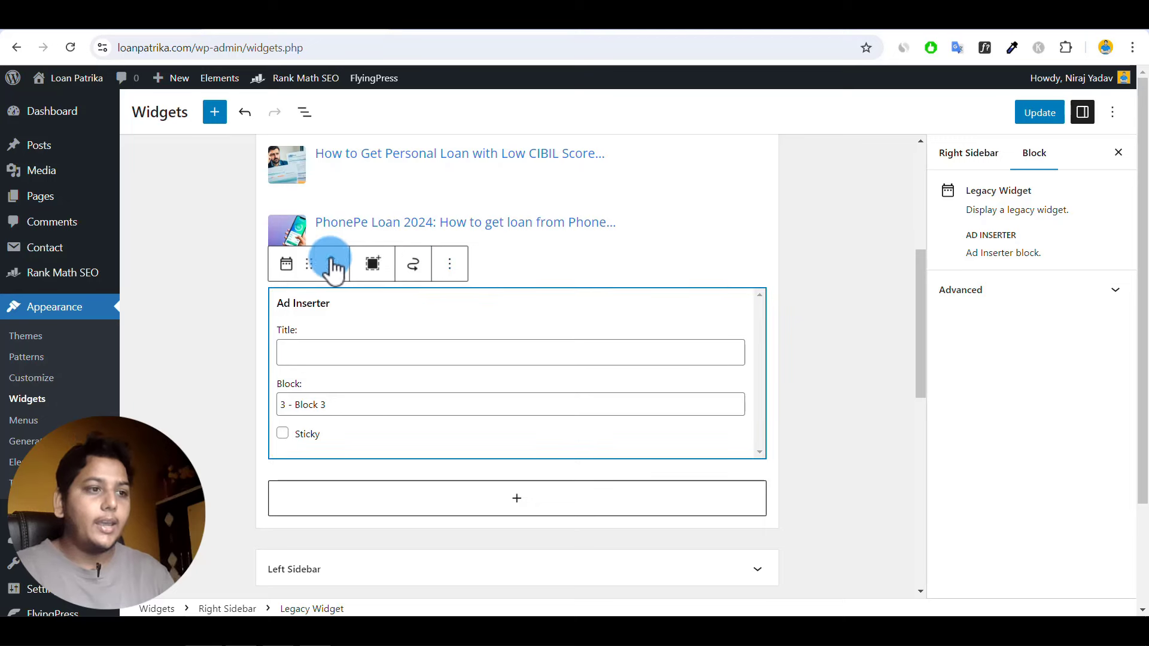
Move the Ad Inserter widget above Categories in the Right Sidebar and save the widget changes.
{"action": "left_click_drag", "start_coordinate": [308, 257], "coordinate": [386, 228]}
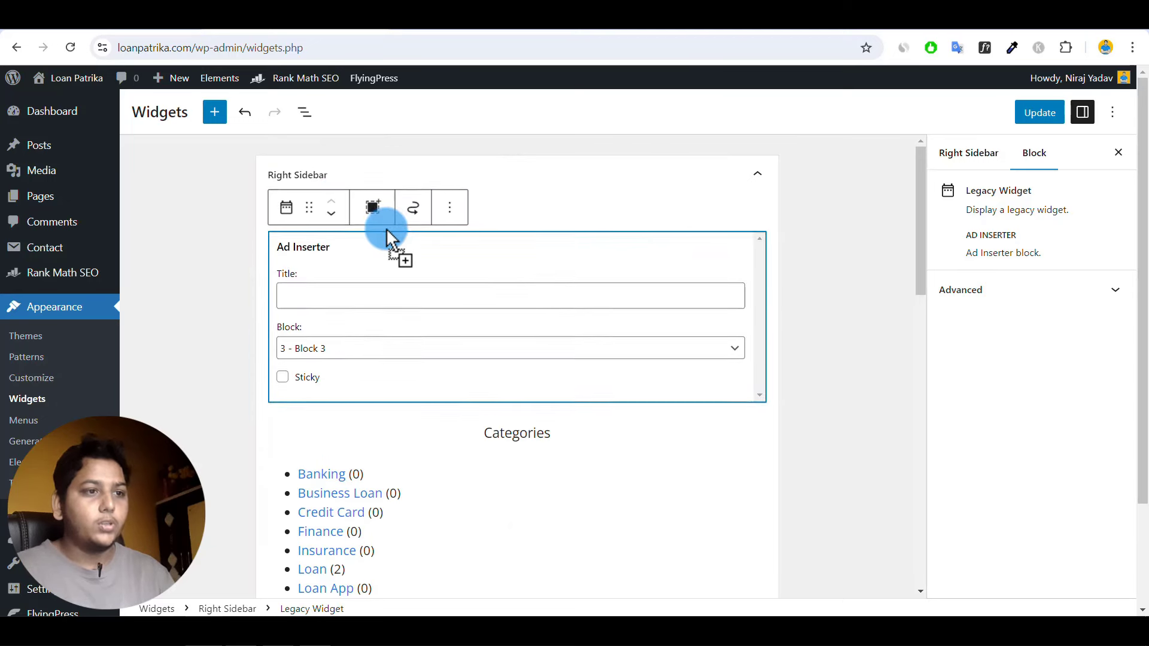
{"action": "left_click", "coordinate": [820, 272]}
{"action": "left_click", "coordinate": [1044, 116]}
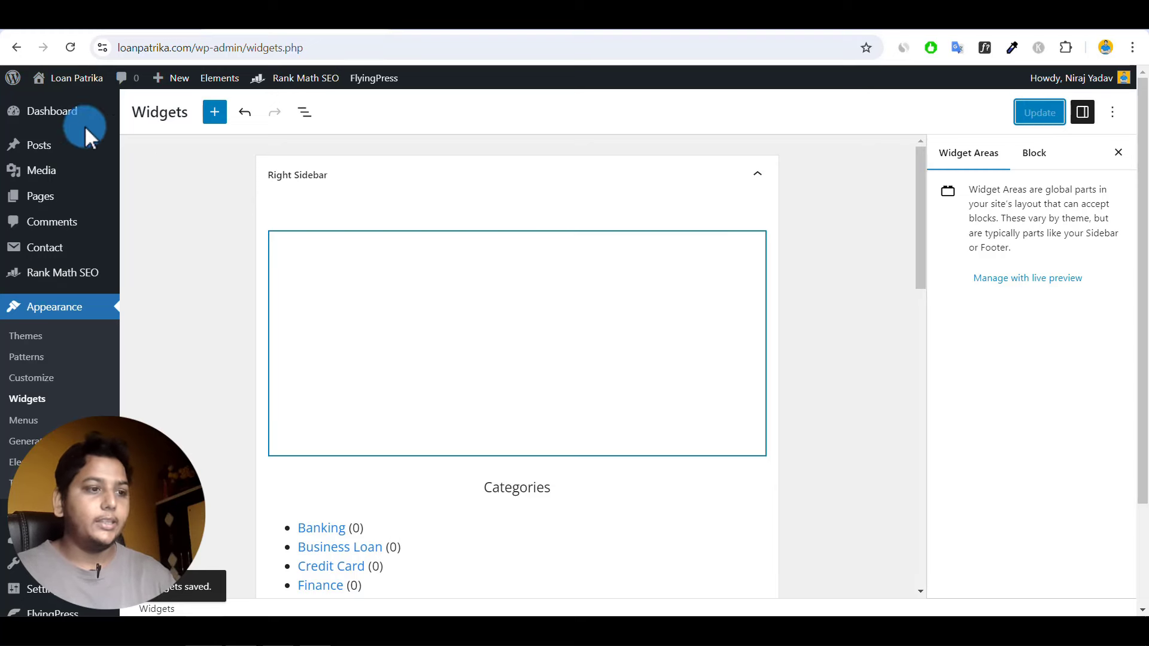
Check the sidebar ad space on the loanpatrika.com homepage and open the article "How to Get Personal Loan with Low CIBIL Score in 2024".
{"action": "left_click", "coordinate": [48, 118]}
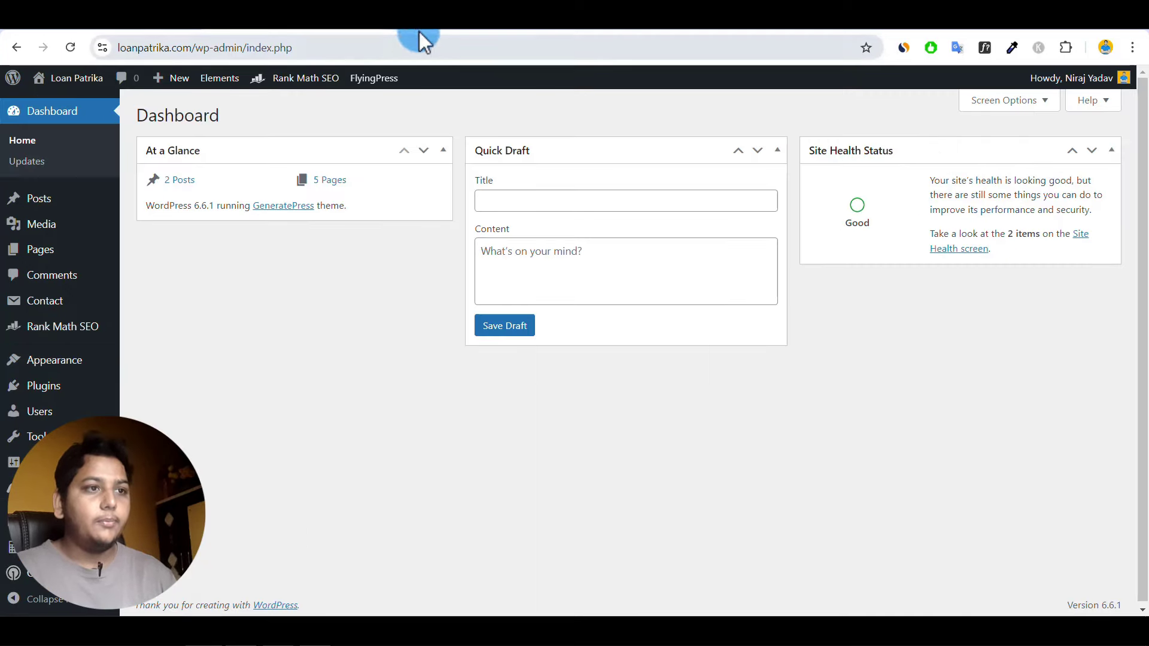
{"action": "left_click", "coordinate": [426, 31]}
{"action": "left_click", "coordinate": [222, 98]}
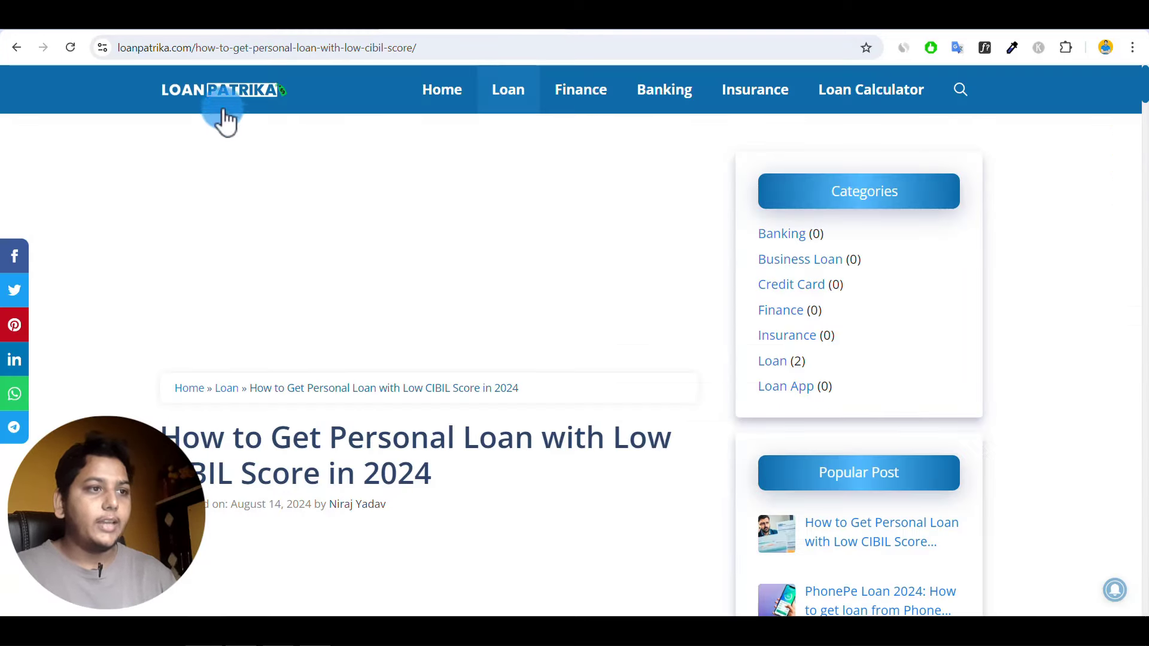
{"action": "left_click", "coordinate": [251, 160]}
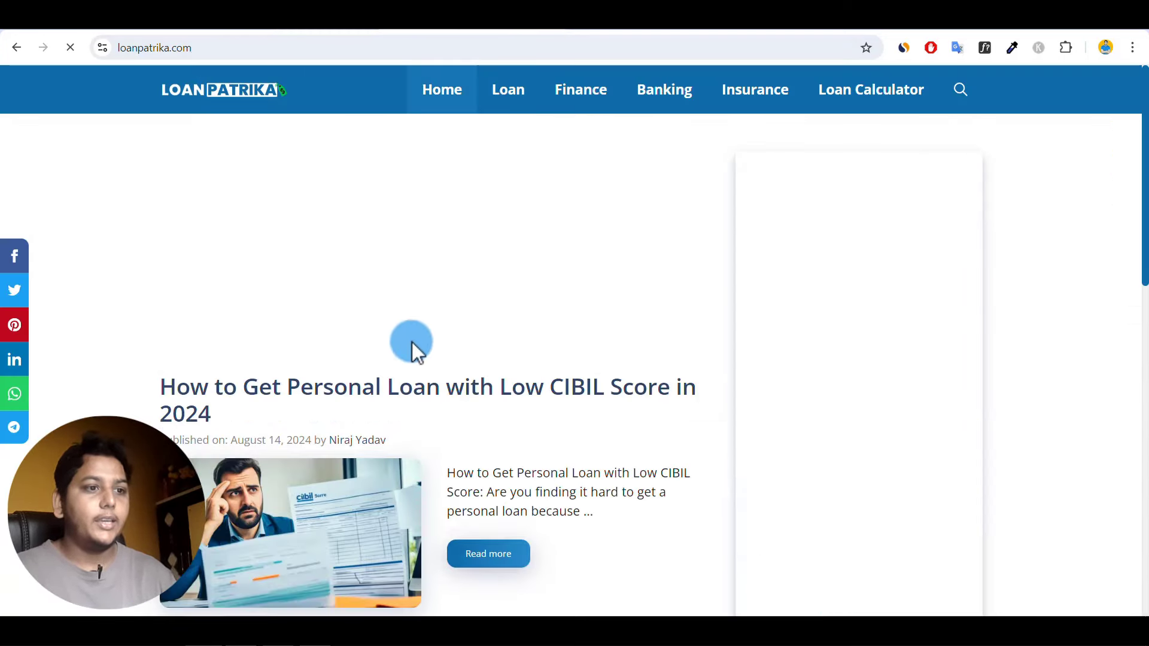
{"action": "left_click", "coordinate": [489, 555]}
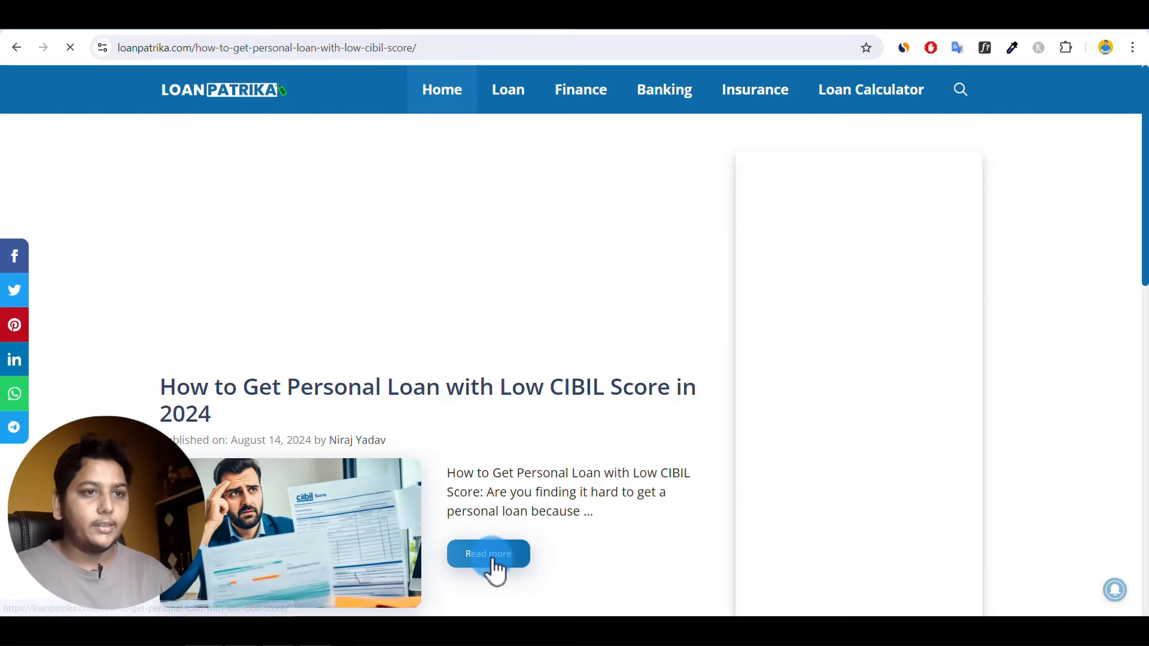
Examine the ad spaces in the article's sidebar, above its breadcrumb and title, and around its opening paragraphs.
{"action": "left_click", "coordinate": [496, 262]}
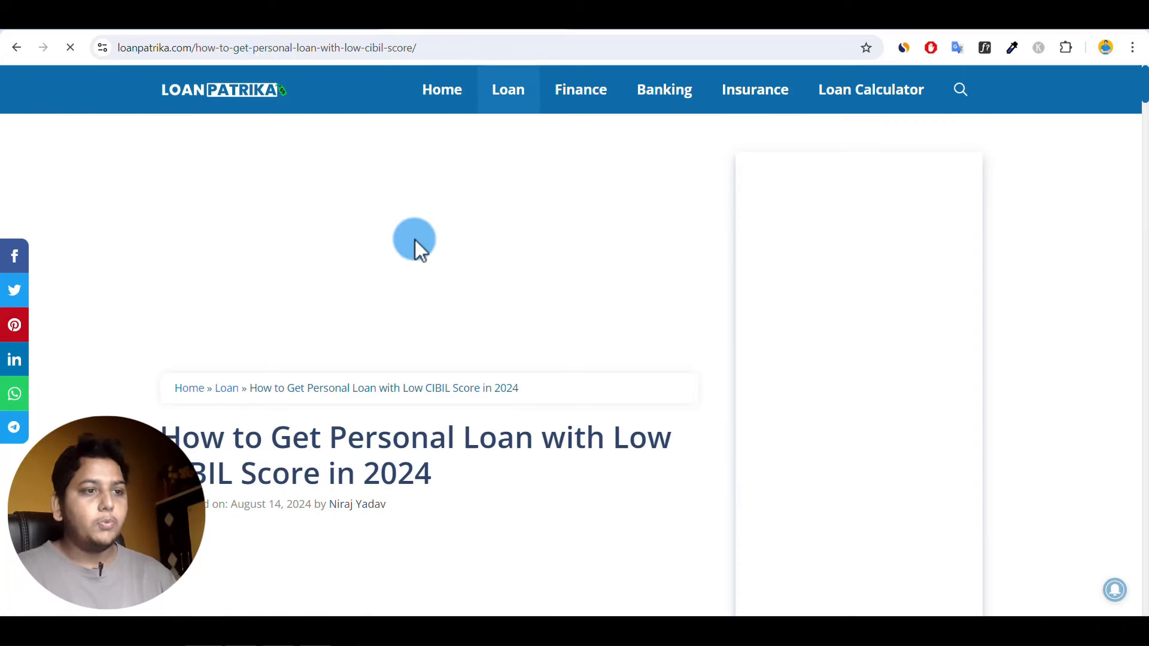
{"action": "left_click", "coordinate": [893, 240]}
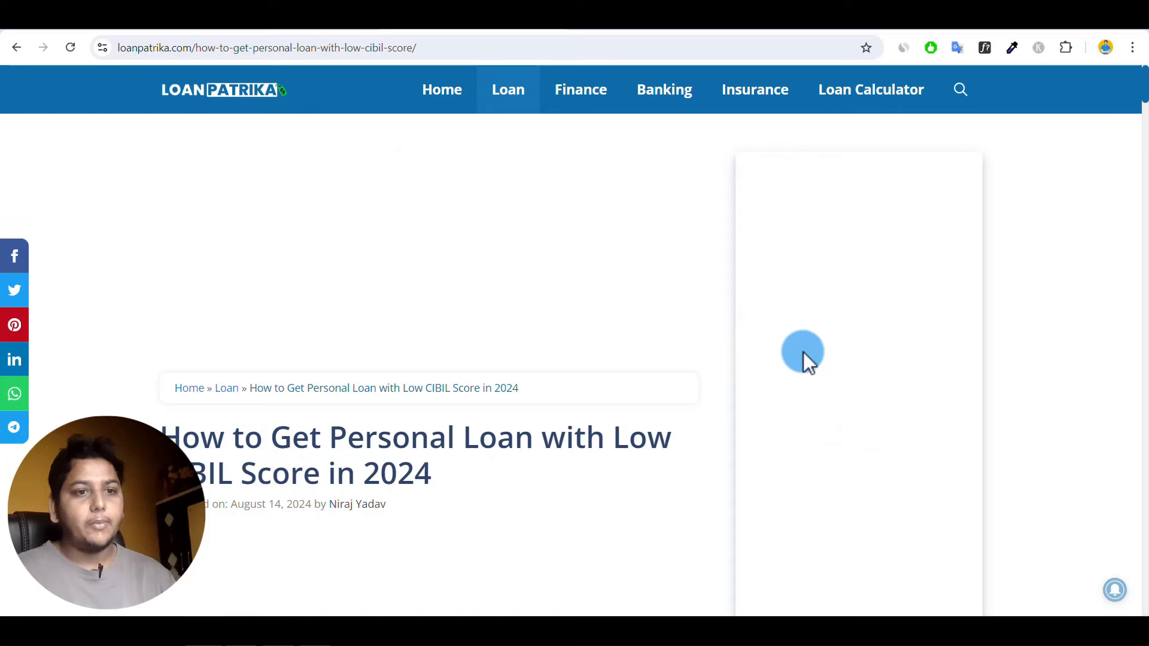
{"action": "scroll", "coordinate": [856, 346], "scroll_direction": "down", "scroll_amount": 6}
{"action": "scroll", "coordinate": [860, 358], "scroll_direction": "up", "scroll_amount": 6}
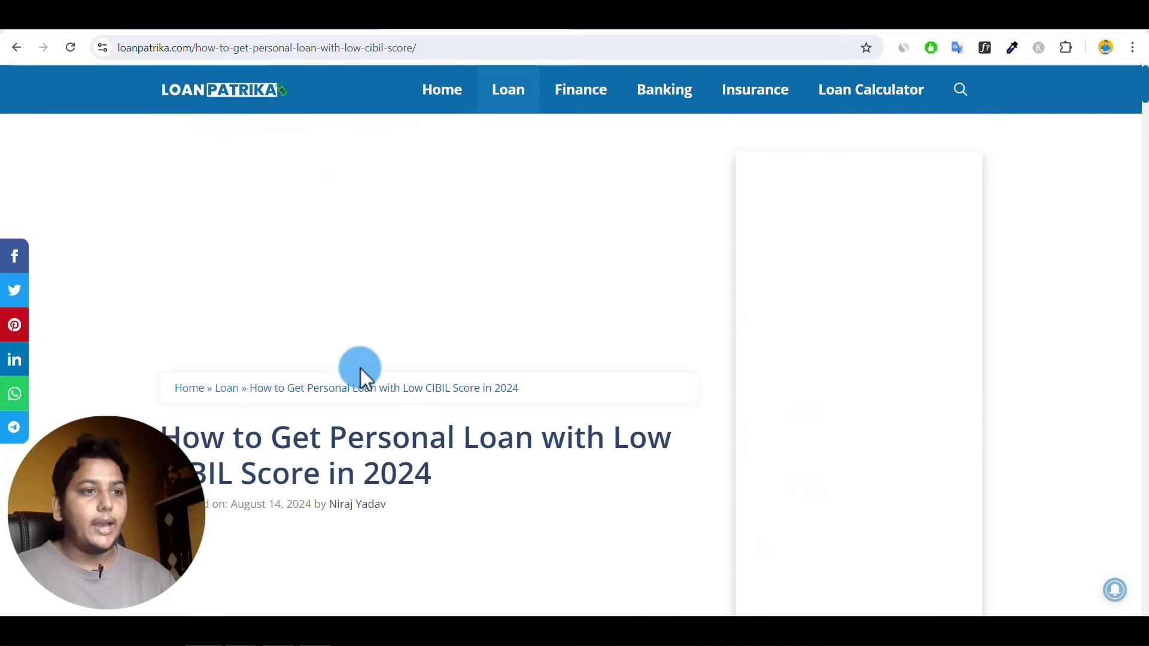
{"action": "scroll", "coordinate": [360, 368], "scroll_direction": "down", "scroll_amount": 2}
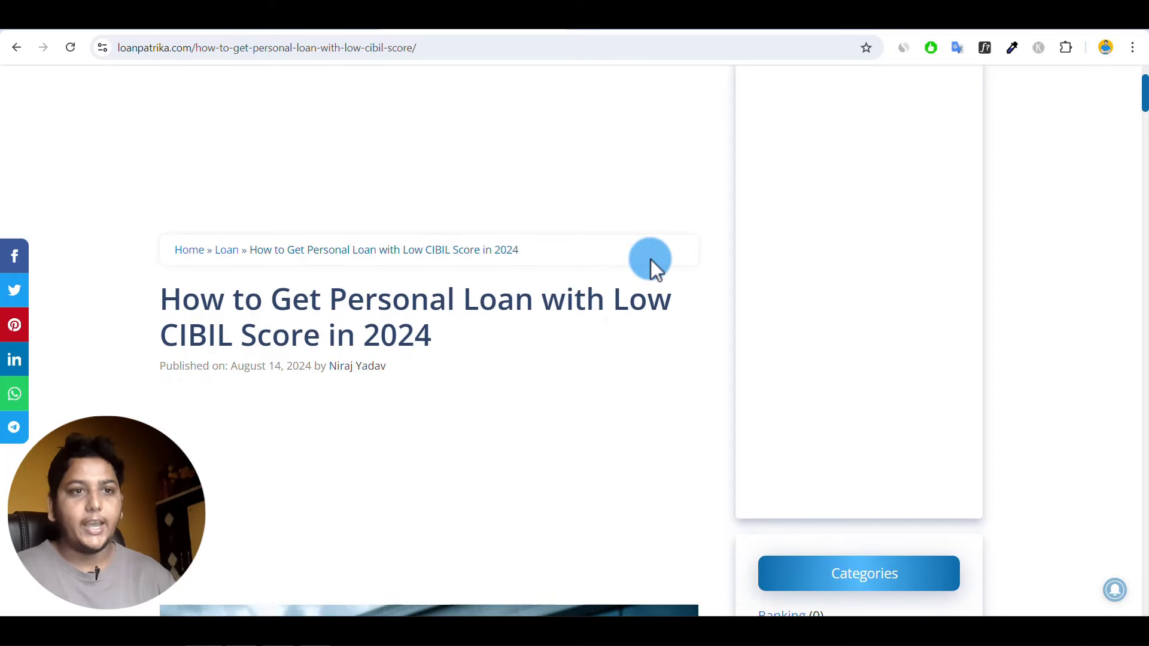
{"action": "scroll", "coordinate": [651, 259], "scroll_direction": "down", "scroll_amount": 5}
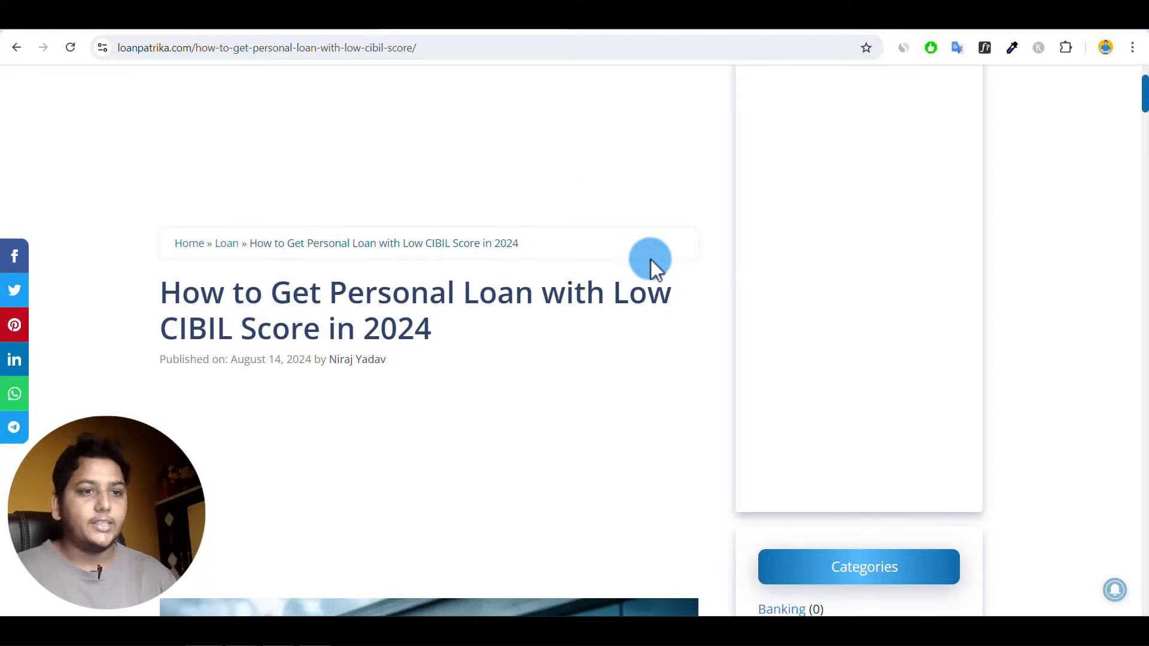
{"action": "scroll", "coordinate": [651, 259], "scroll_direction": "down", "scroll_amount": 5}
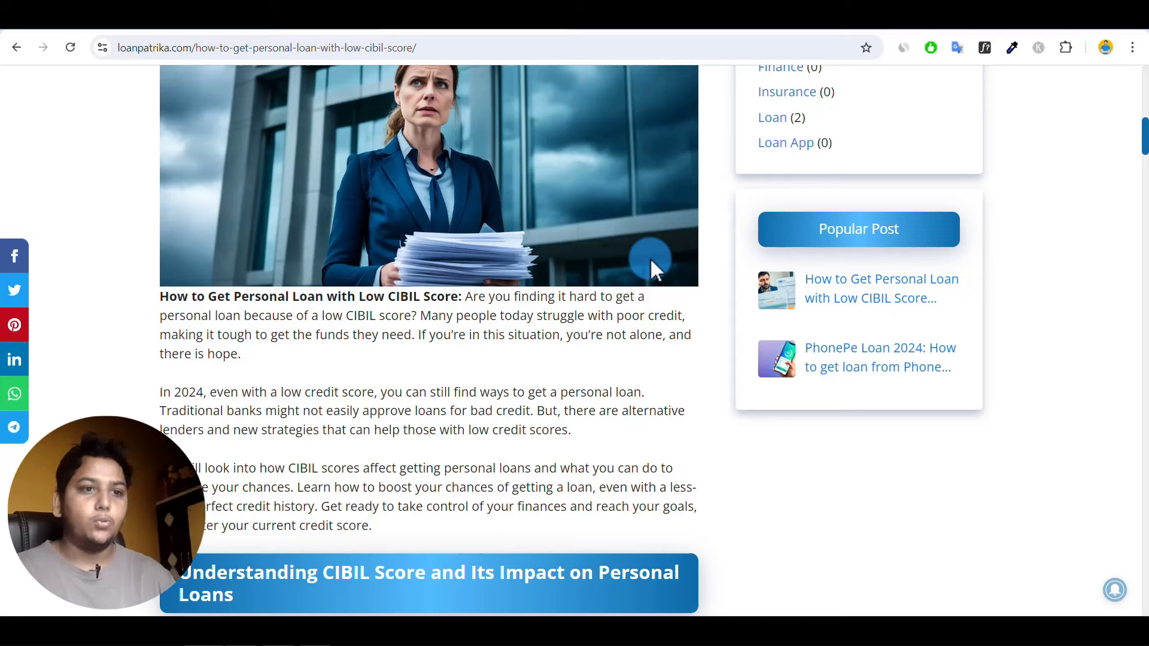
{"action": "scroll", "coordinate": [651, 260], "scroll_direction": "down", "scroll_amount": 1}
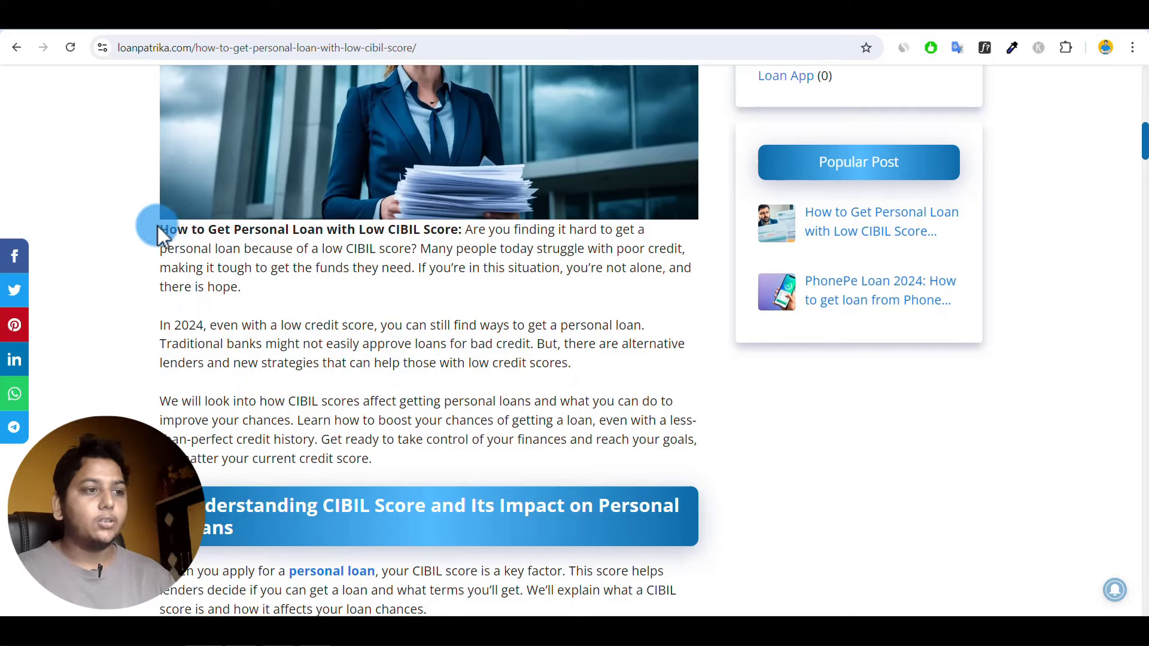
Locate the end of the article's second paragraph, starting "In 2024, even with a low credit score", as the next ad position.
{"action": "left_click_drag", "start_coordinate": [159, 229], "coordinate": [250, 296]}
{"action": "left_click", "coordinate": [159, 325]}
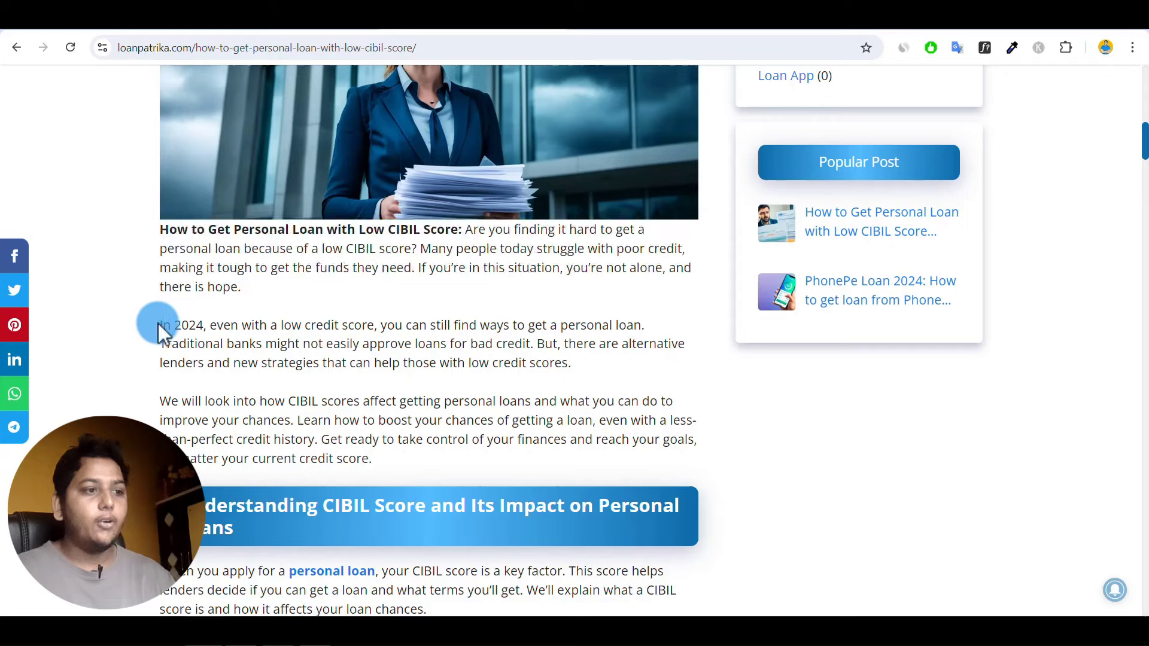
{"action": "left_click_drag", "start_coordinate": [158, 323], "coordinate": [584, 364]}
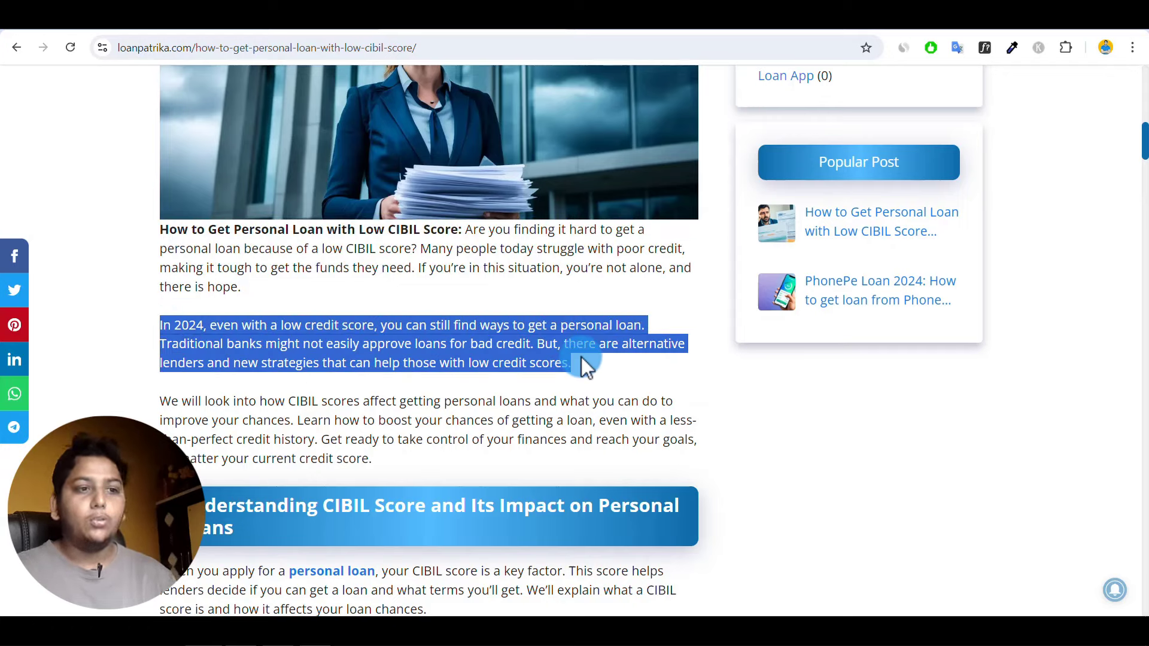
{"action": "left_click", "coordinate": [601, 365]}
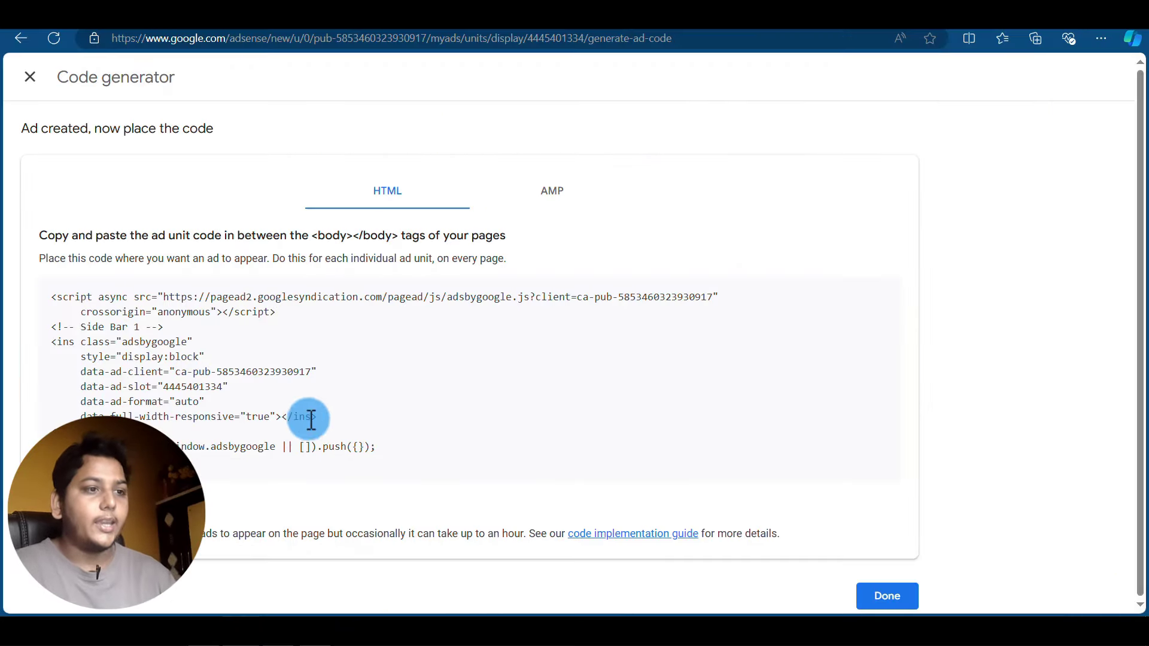
In Google AdSense, finish the Side Bar 1 code page, create a display ad unit named "after par 2", and copy its code.
{"action": "left_click", "coordinate": [887, 605]}
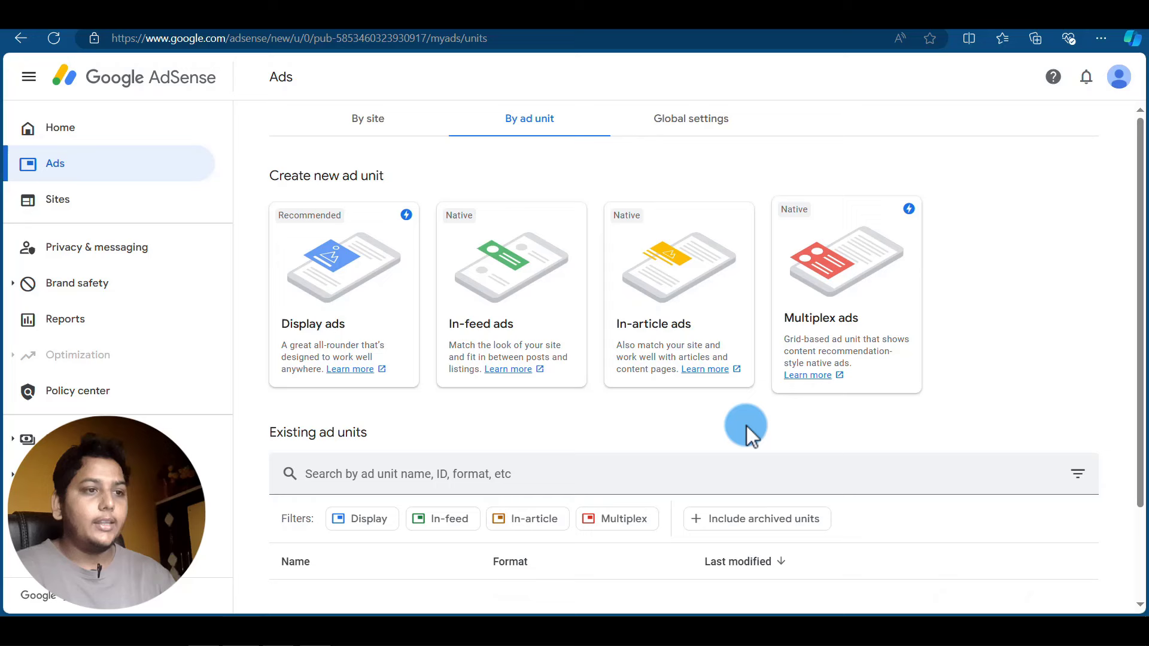
{"action": "left_click", "coordinate": [385, 306]}
{"action": "left_click", "coordinate": [944, 174]}
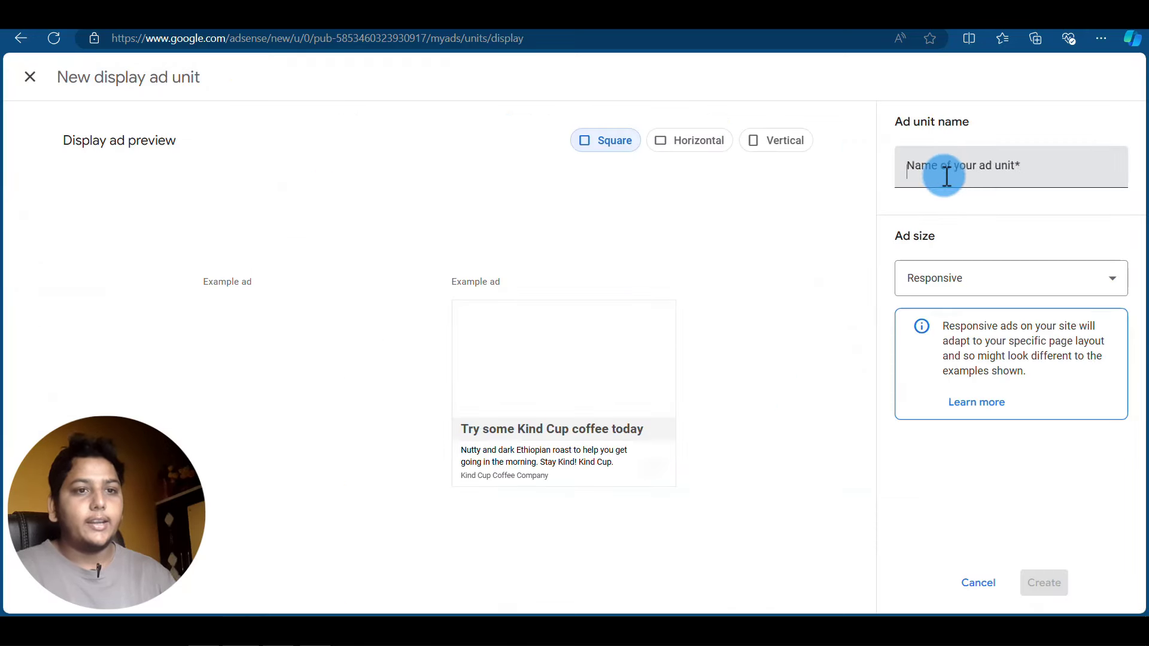
{"action": "type", "text": "p"}
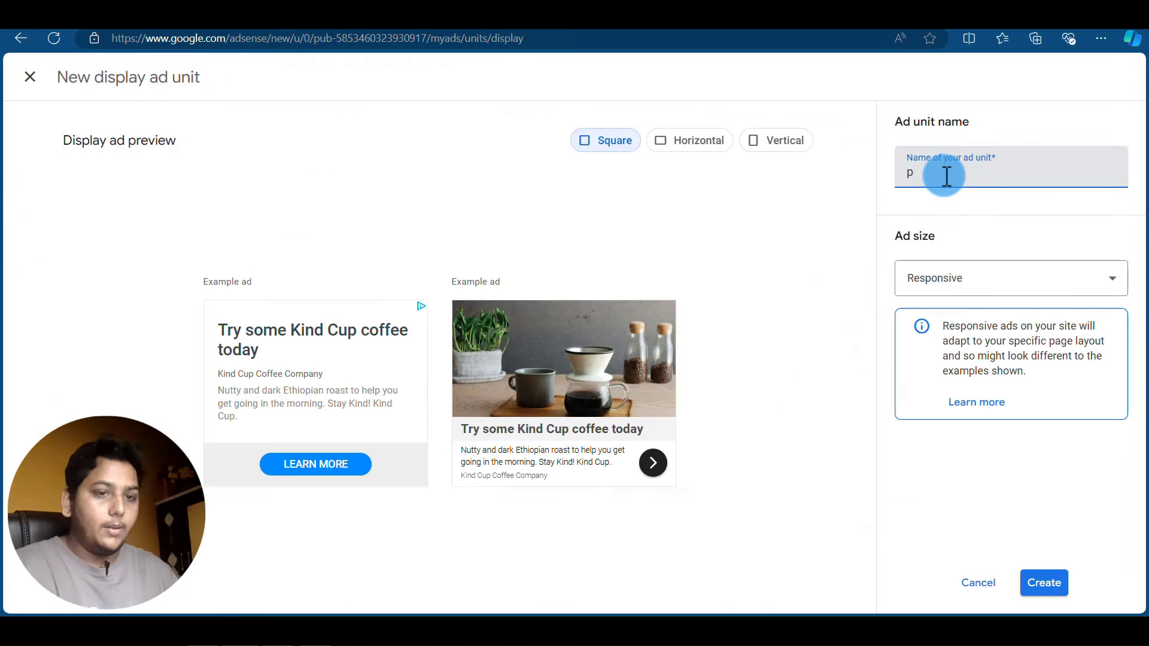
{"action": "type", "text": "fter par 2"}
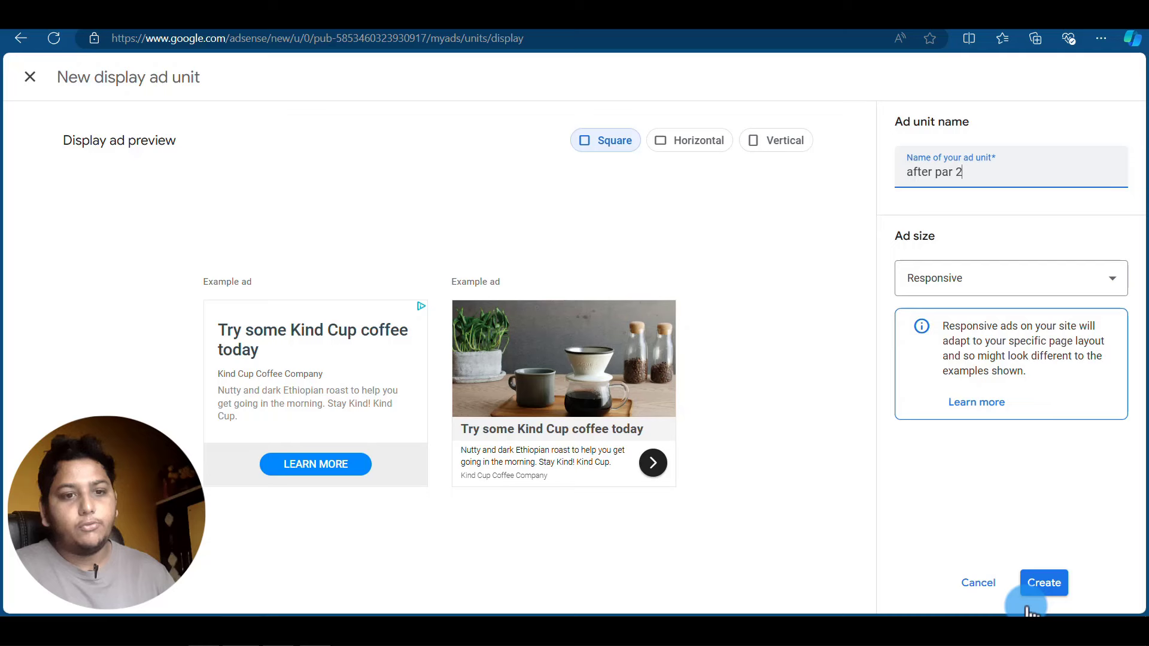
{"action": "left_click", "coordinate": [1058, 583]}
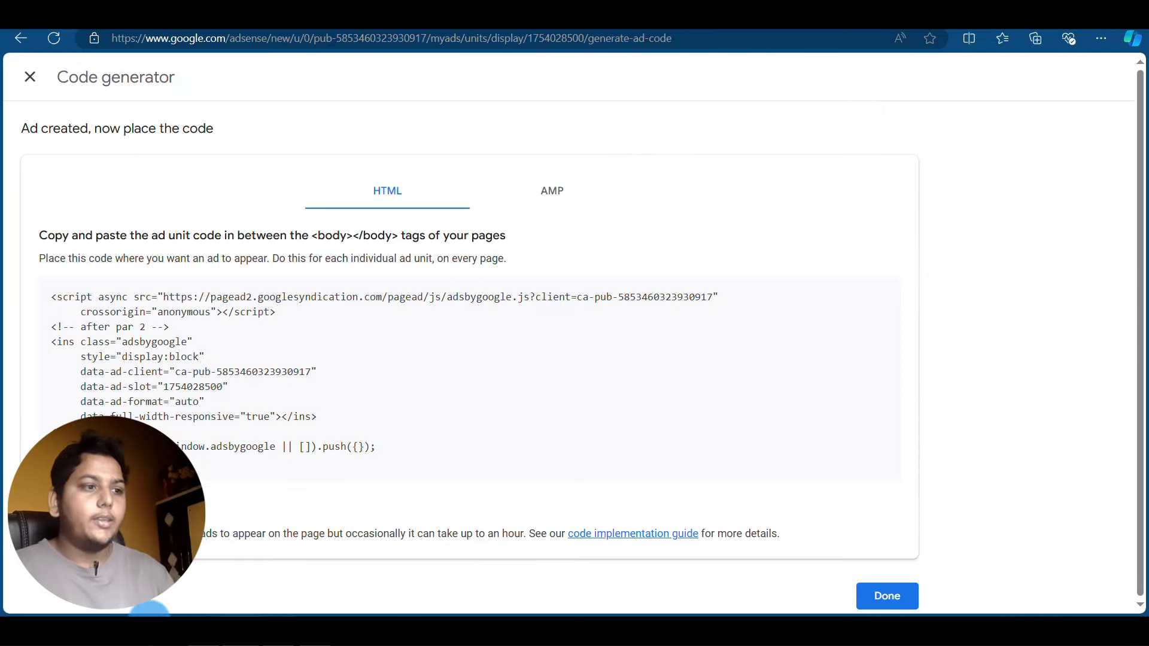
{"action": "left_click", "coordinate": [78, 503]}
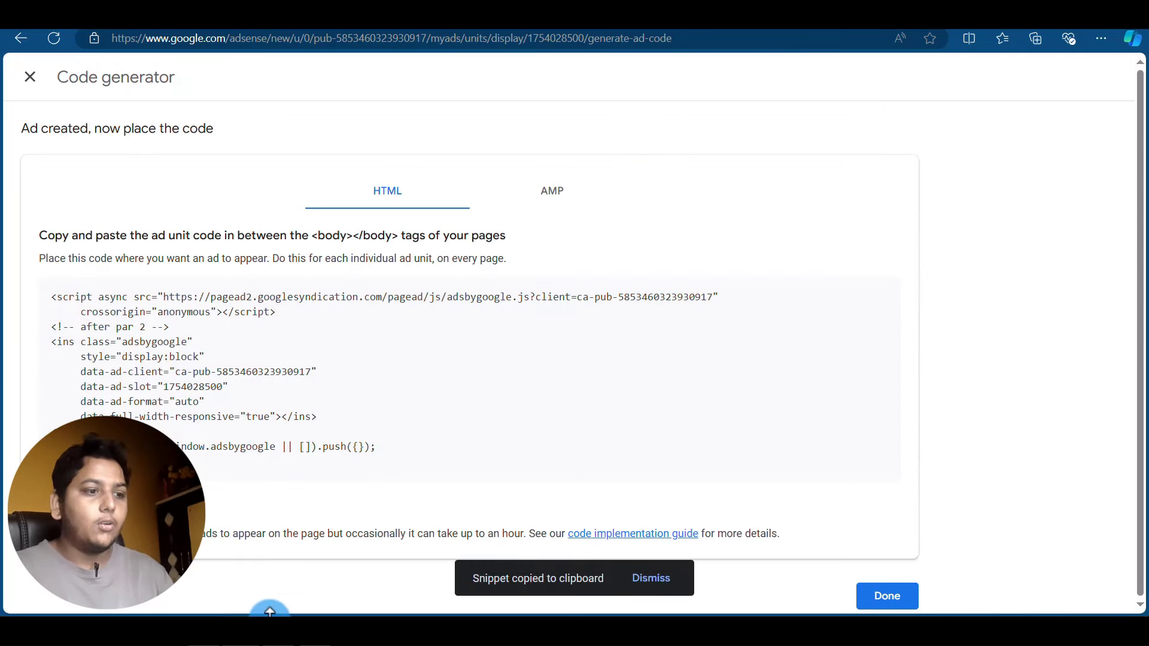
Switch to the WordPress dashboard, open the Ad Inserter settings and paste the copied ad code into Block 4.
{"action": "left_click", "coordinate": [204, 613]}
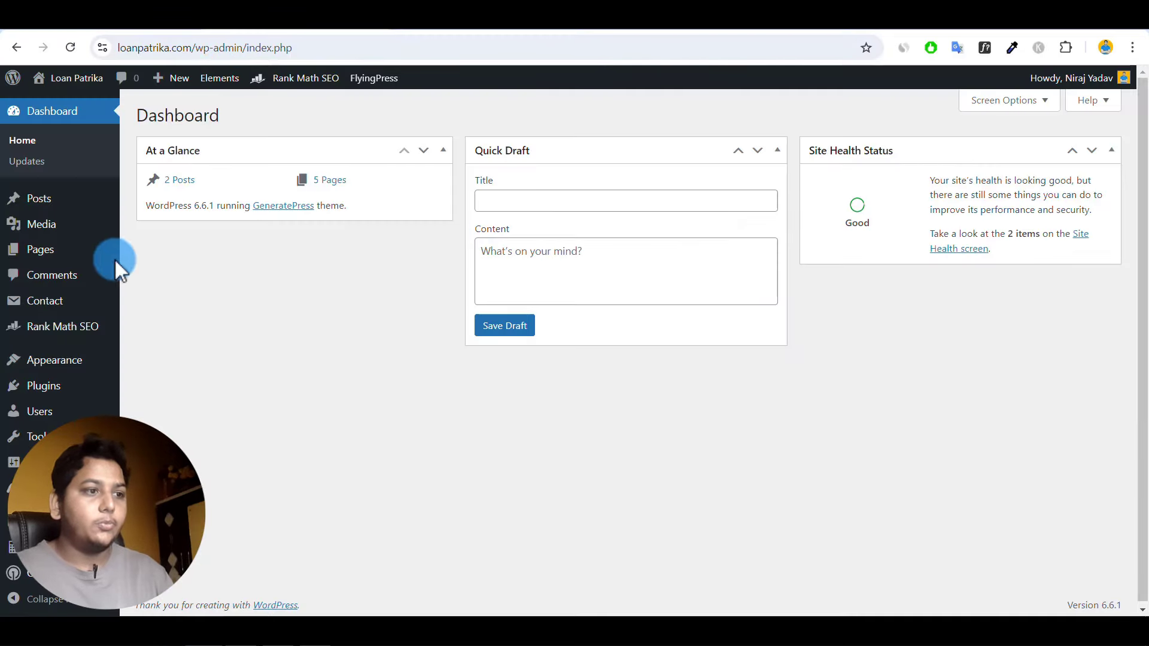
{"action": "mouse_move", "coordinate": [60, 487]}
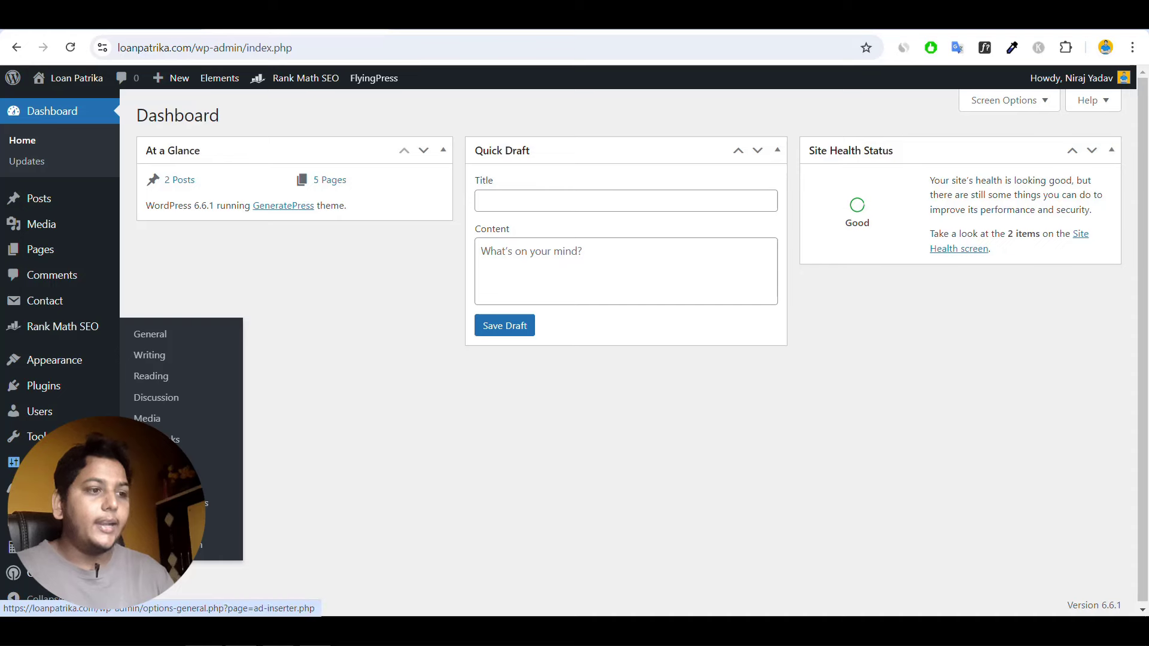
{"action": "left_click", "coordinate": [157, 481]}
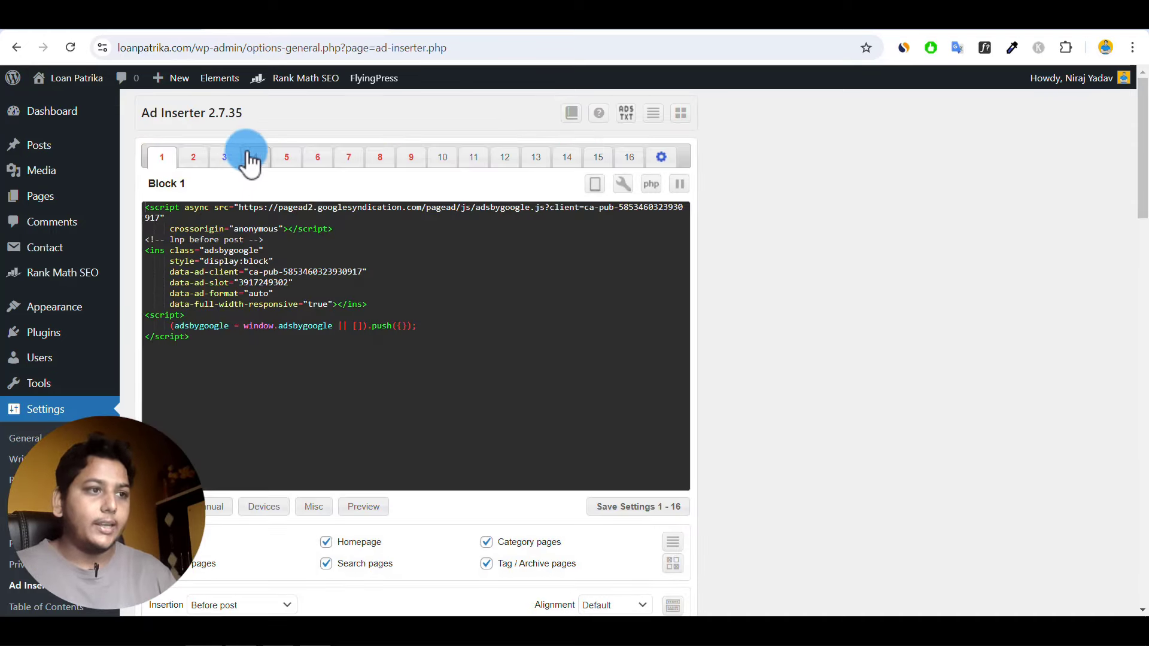
{"action": "left_click", "coordinate": [256, 162]}
{"action": "left_click", "coordinate": [185, 220]}
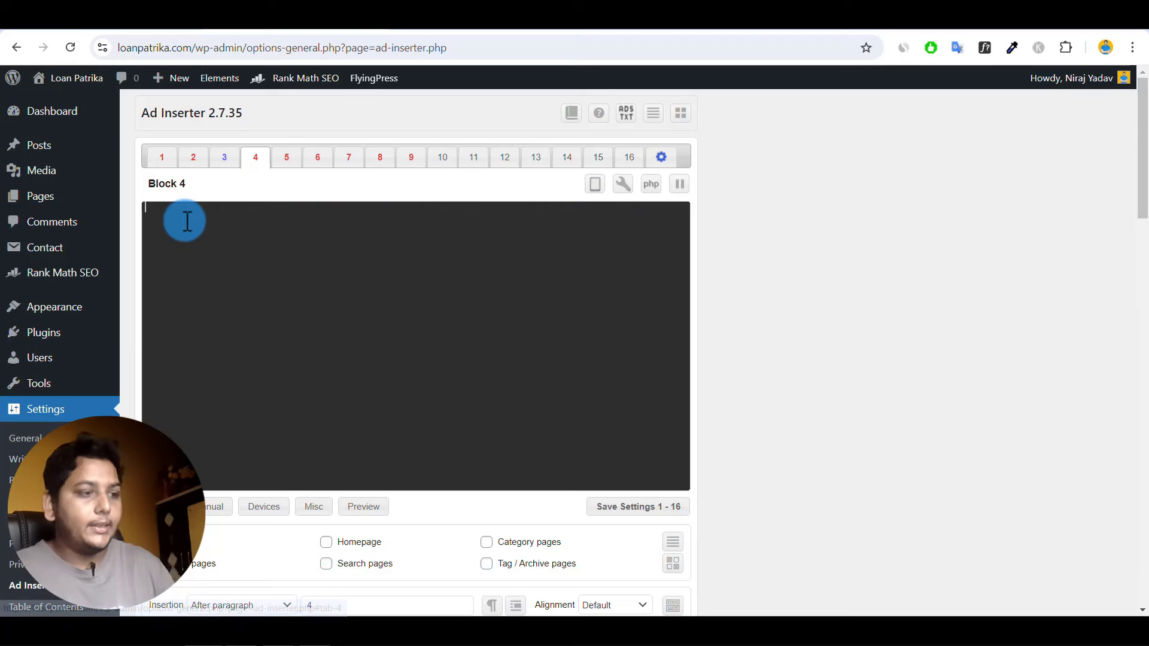
{"action": "key", "text": "ctrl+v"}
Set Block 4's insertion to After paragraph 2 and save the Ad Inserter settings.
{"action": "scroll", "coordinate": [238, 335], "scroll_direction": "down", "scroll_amount": 5}
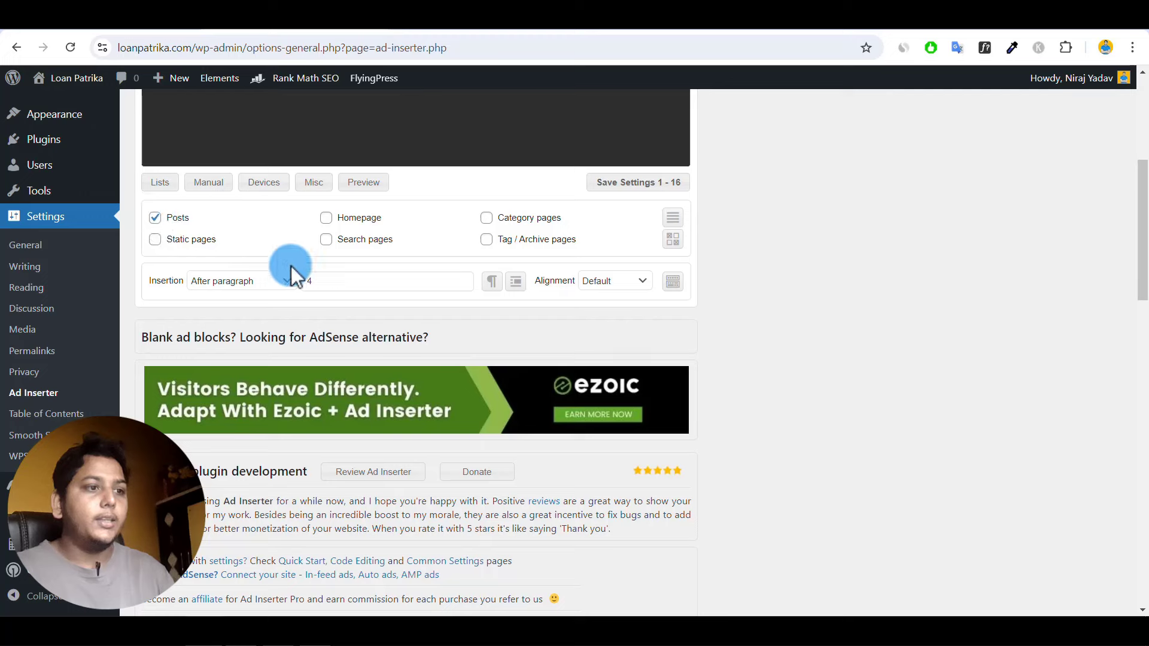
{"action": "left_click", "coordinate": [285, 281]}
{"action": "left_click", "coordinate": [285, 281]}
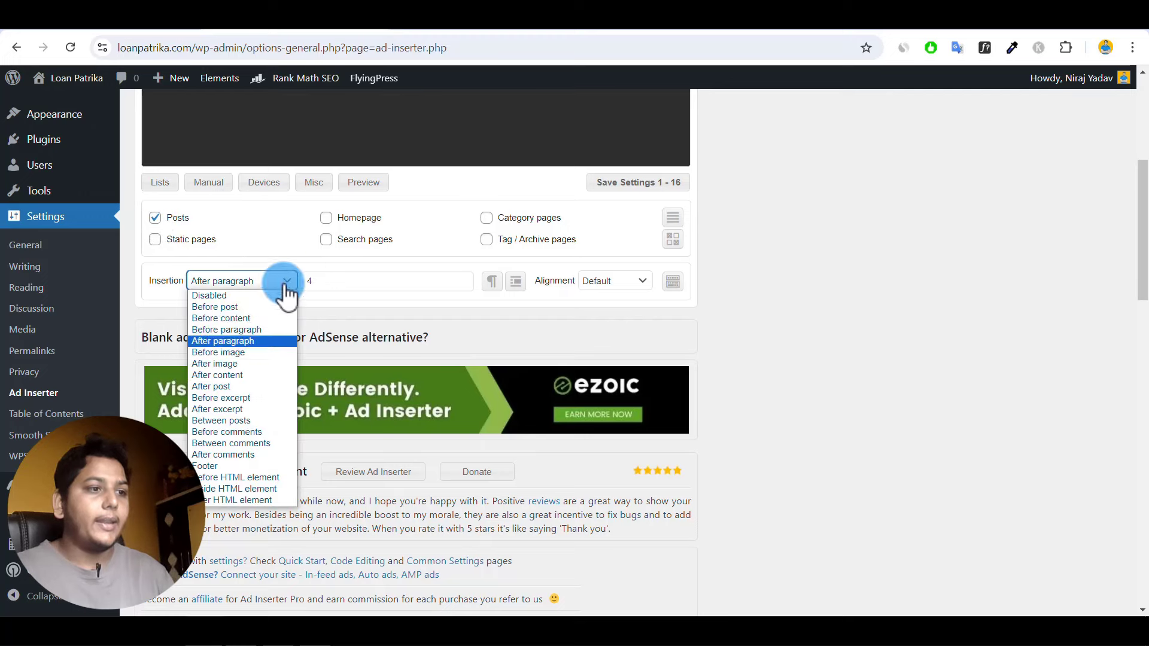
{"action": "left_click", "coordinate": [227, 340]}
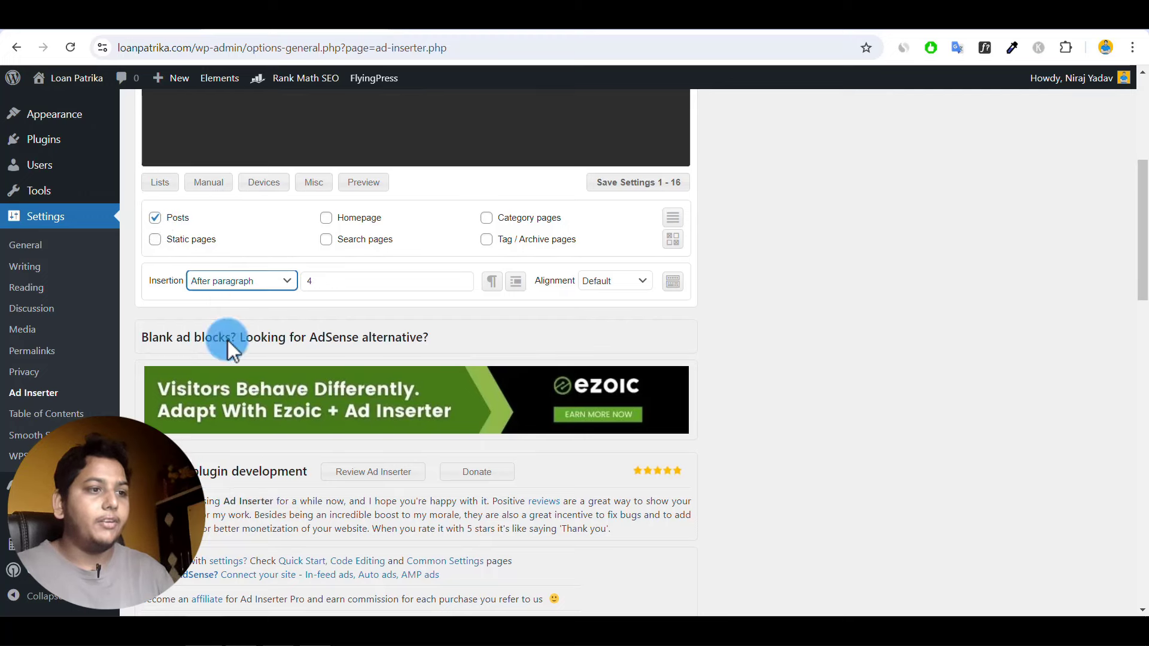
{"action": "left_click", "coordinate": [332, 280]}
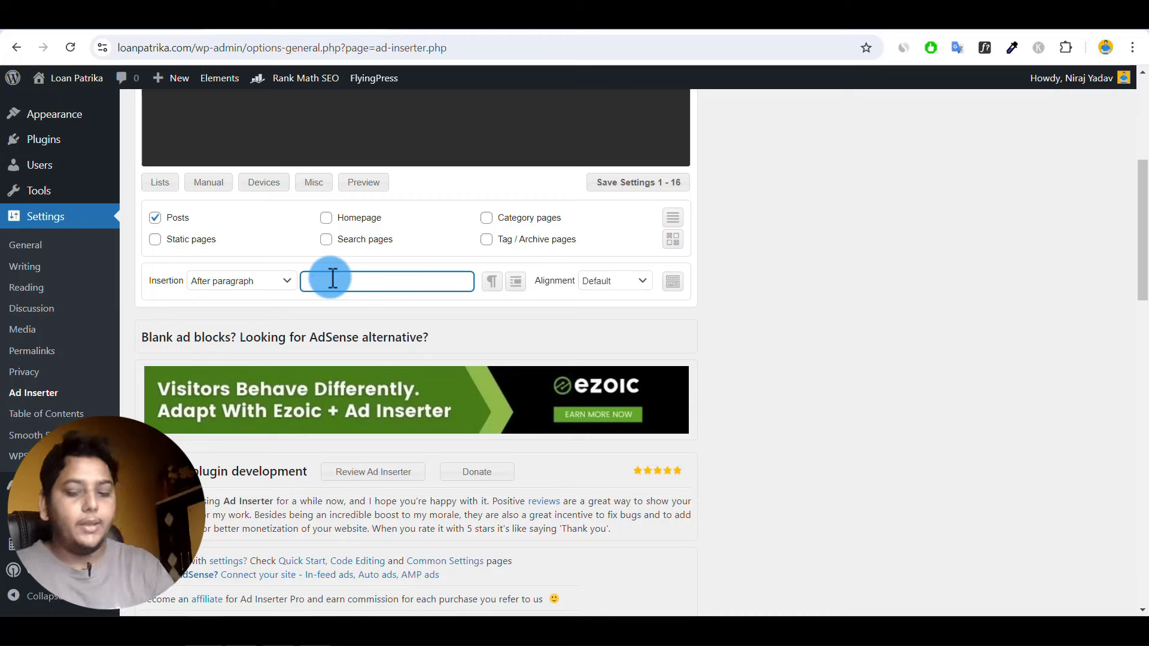
{"action": "type", "text": "2"}
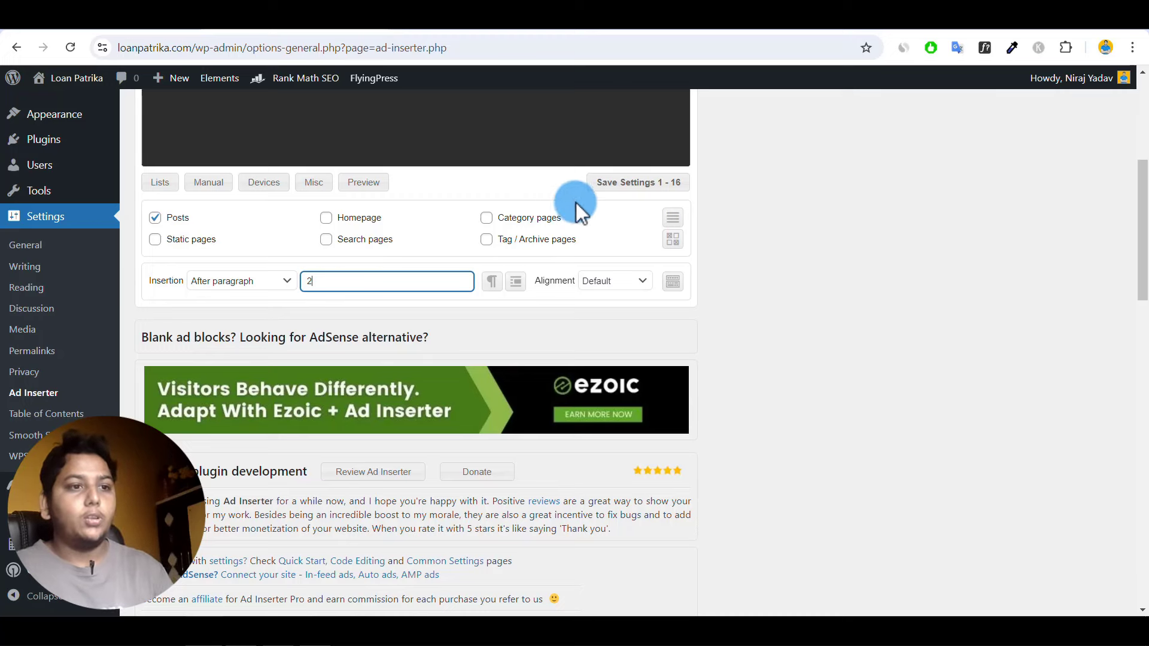
{"action": "left_click", "coordinate": [616, 188]}
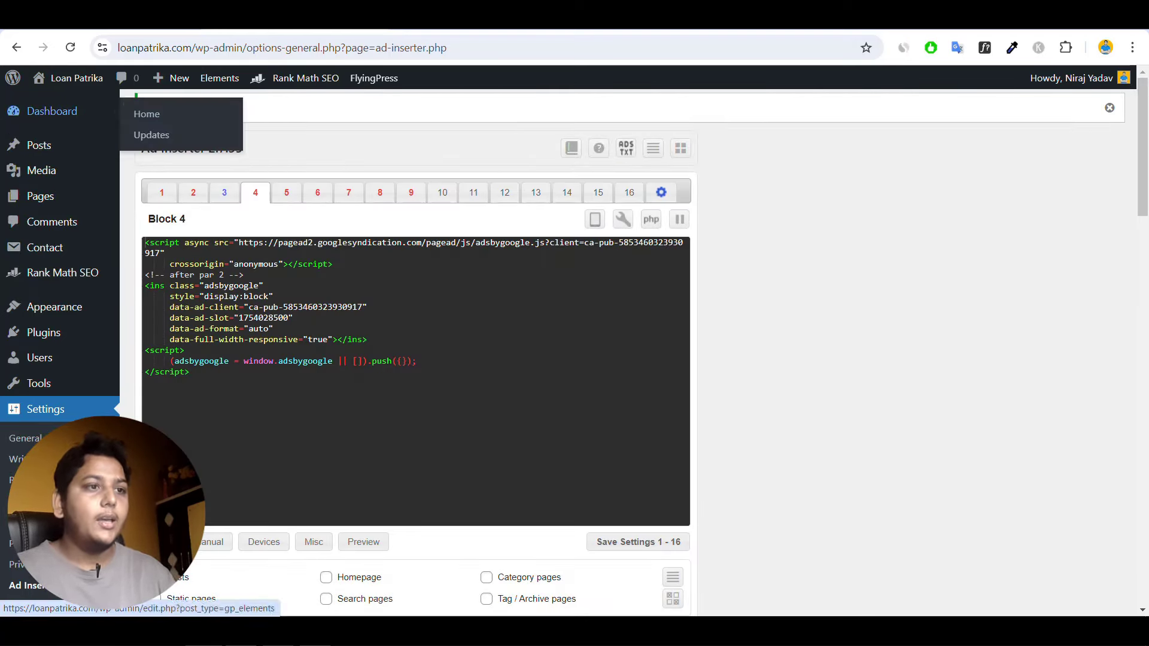
Reload the low CIBIL score article, check the ad spaces after its second paragraph and at its start, and return to the homepage.
{"action": "left_click", "coordinate": [449, 24]}
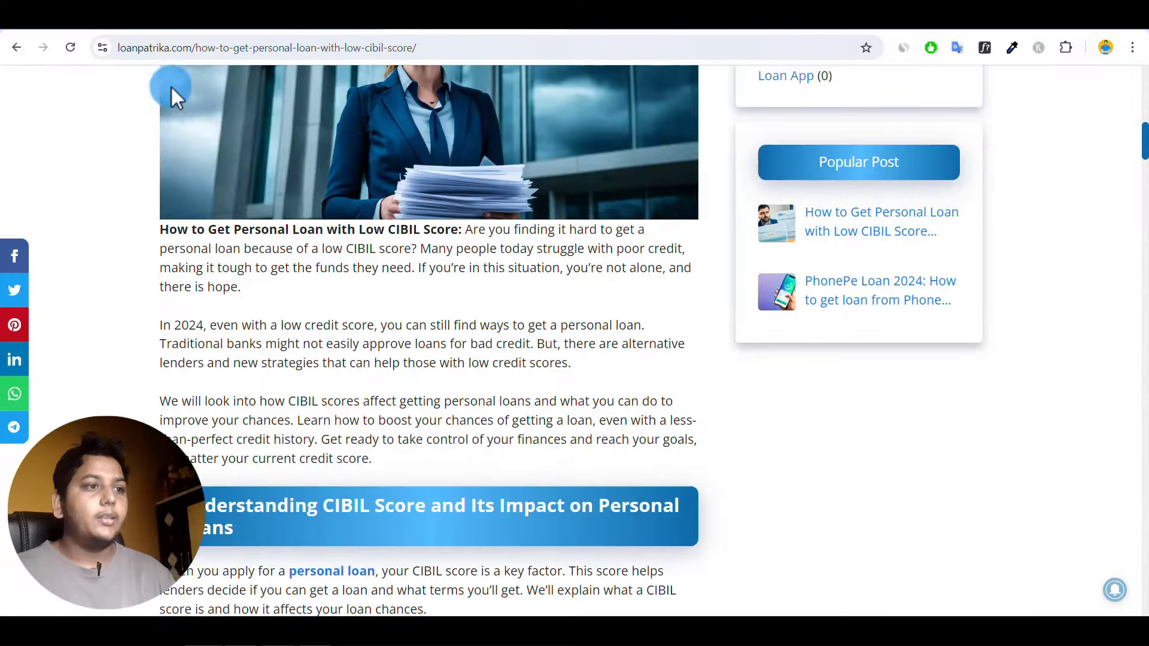
{"action": "left_click", "coordinate": [70, 49]}
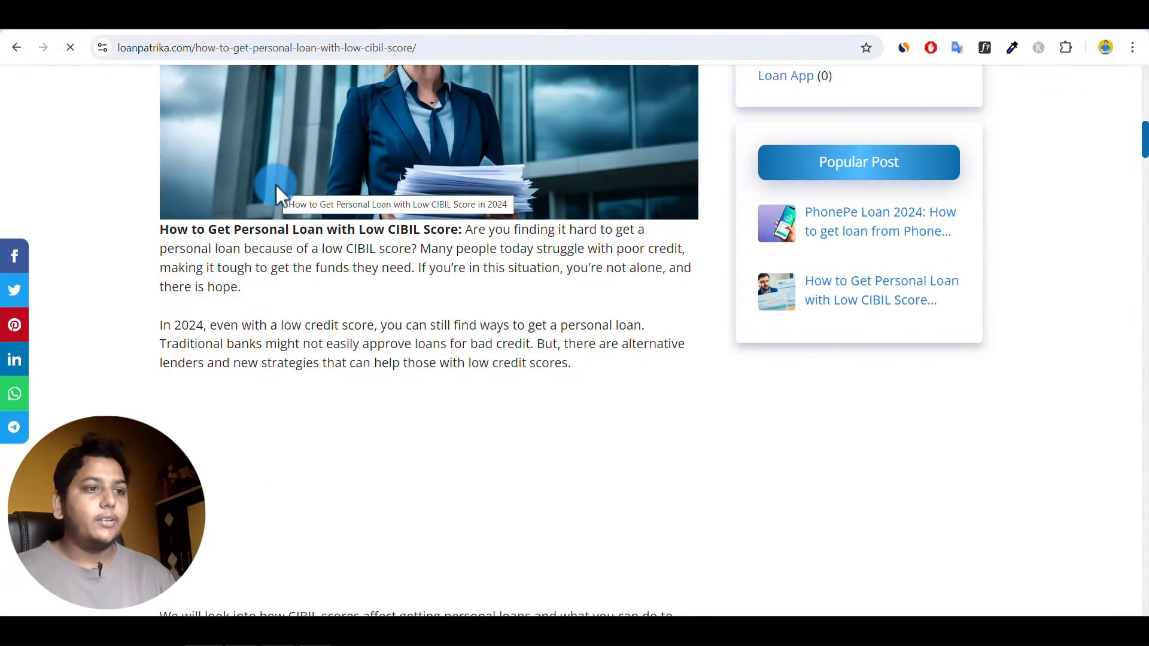
{"action": "scroll", "coordinate": [310, 393], "scroll_direction": "down", "scroll_amount": 5}
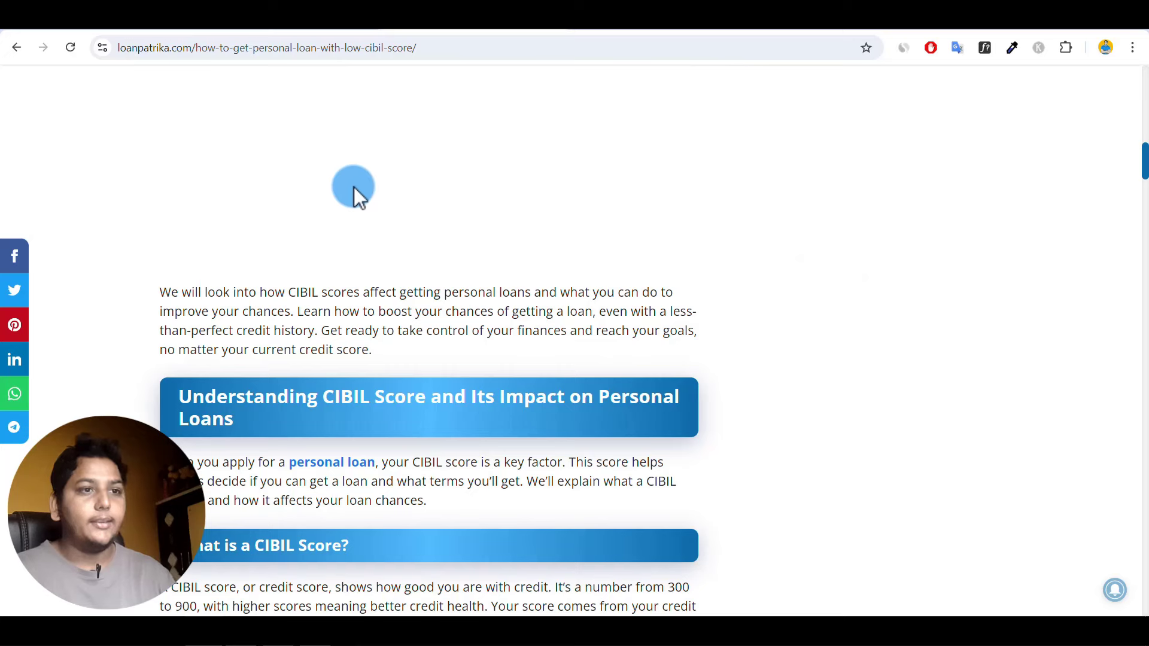
{"action": "scroll", "coordinate": [356, 188], "scroll_direction": "up", "scroll_amount": 5}
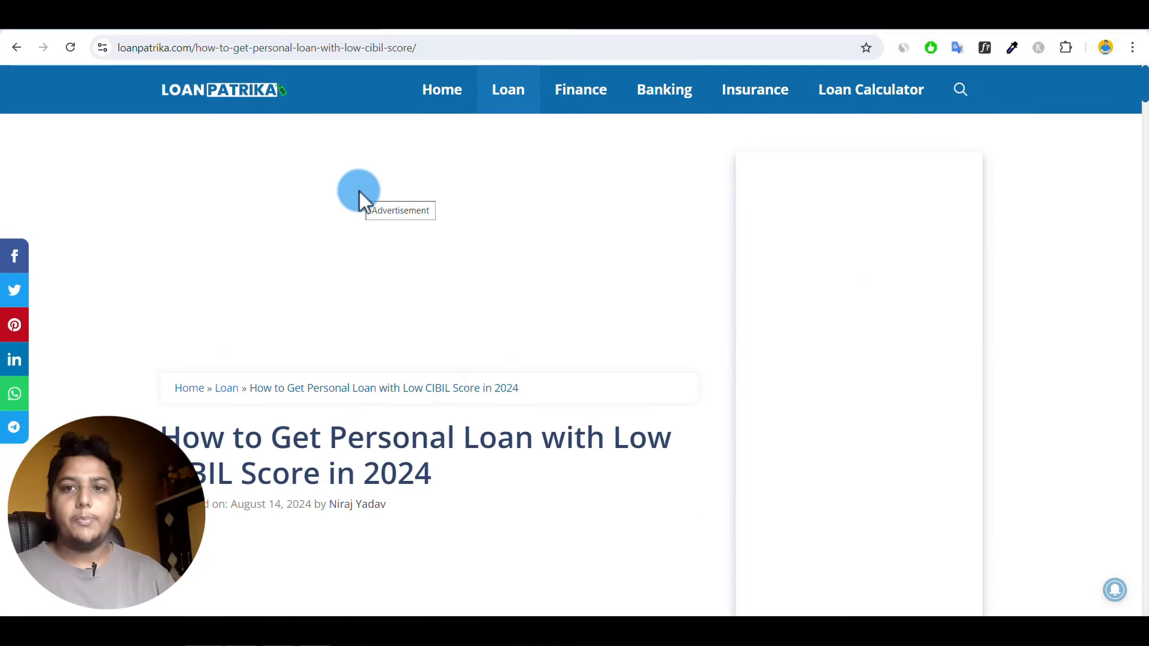
{"action": "left_click", "coordinate": [235, 94]}
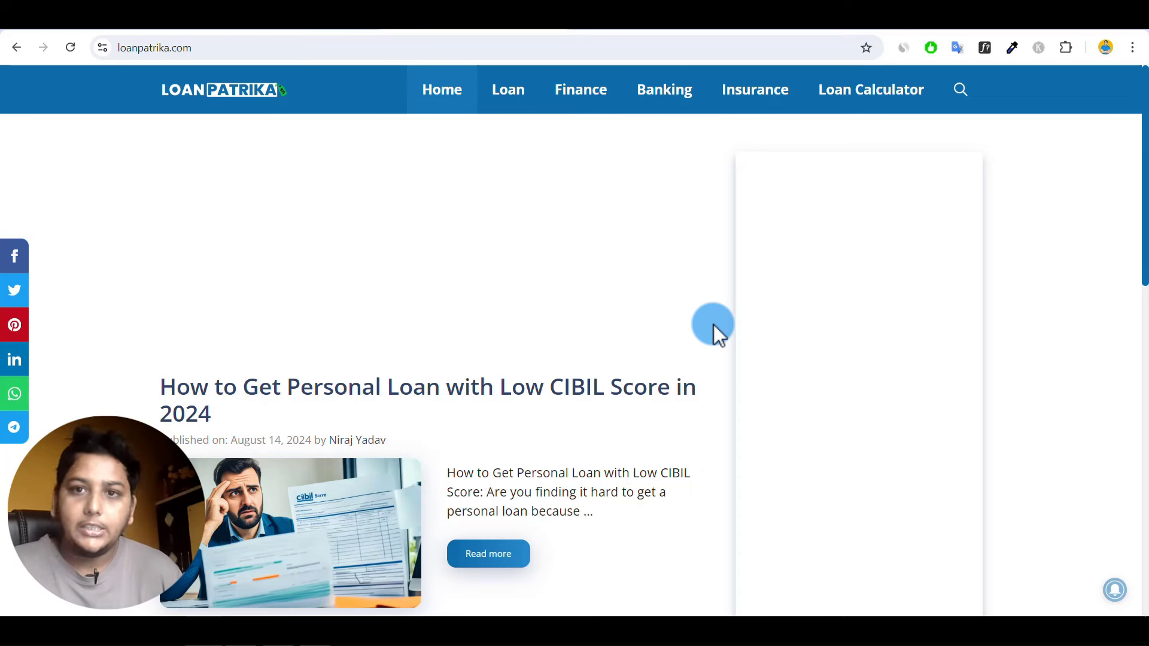
Switch to the YouTube channel's videos page.
{"action": "left_click", "coordinate": [99, 29]}
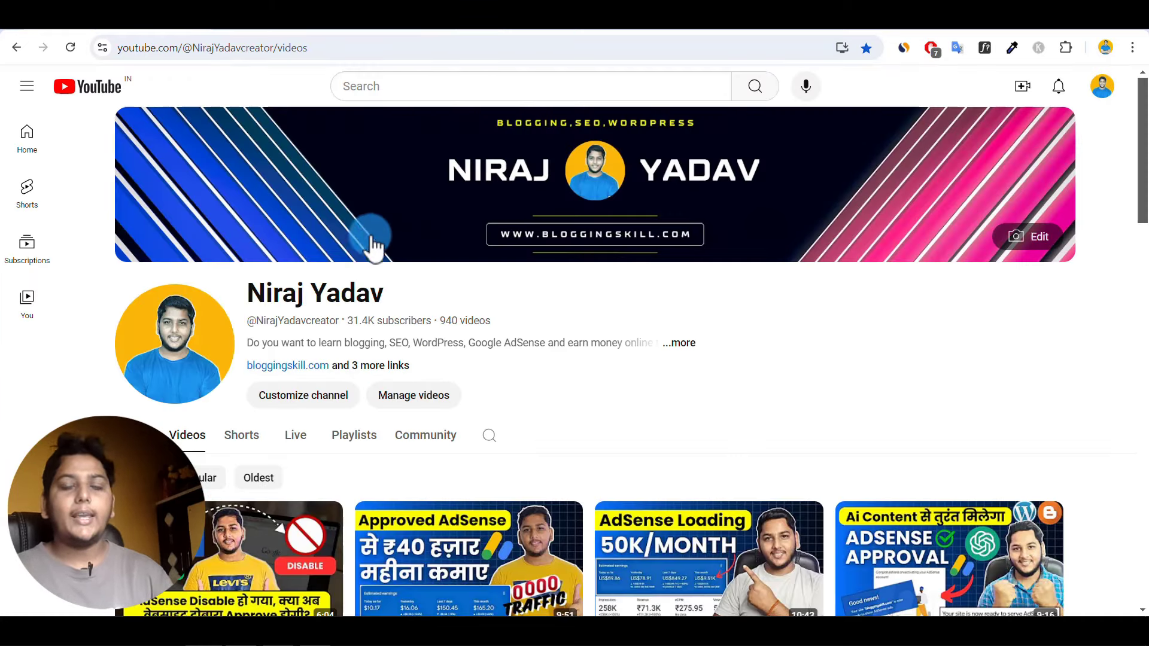